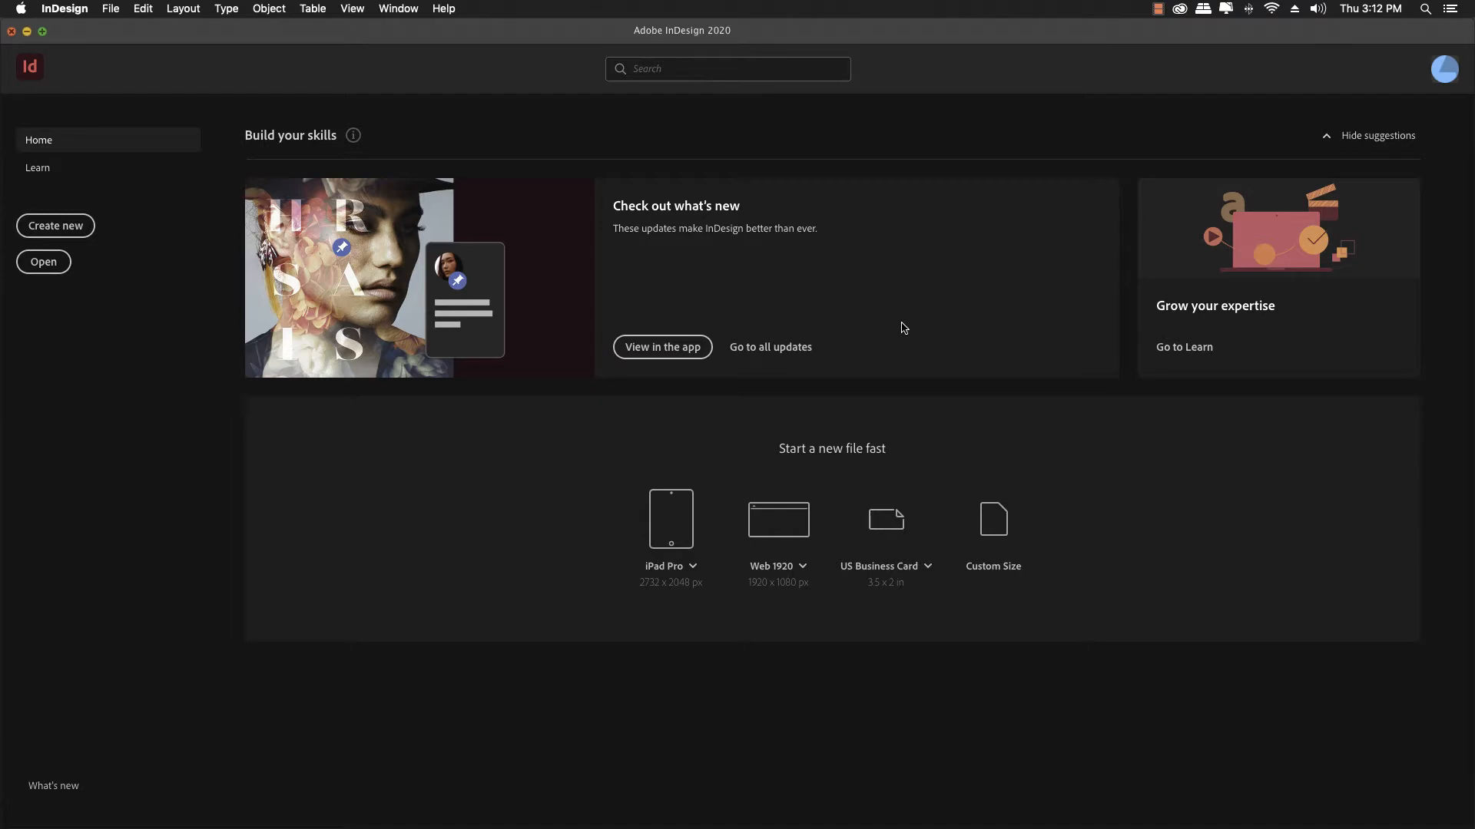
# Open the file business card demo.indd from the LH demo folder.
pyautogui.click(68, 271)
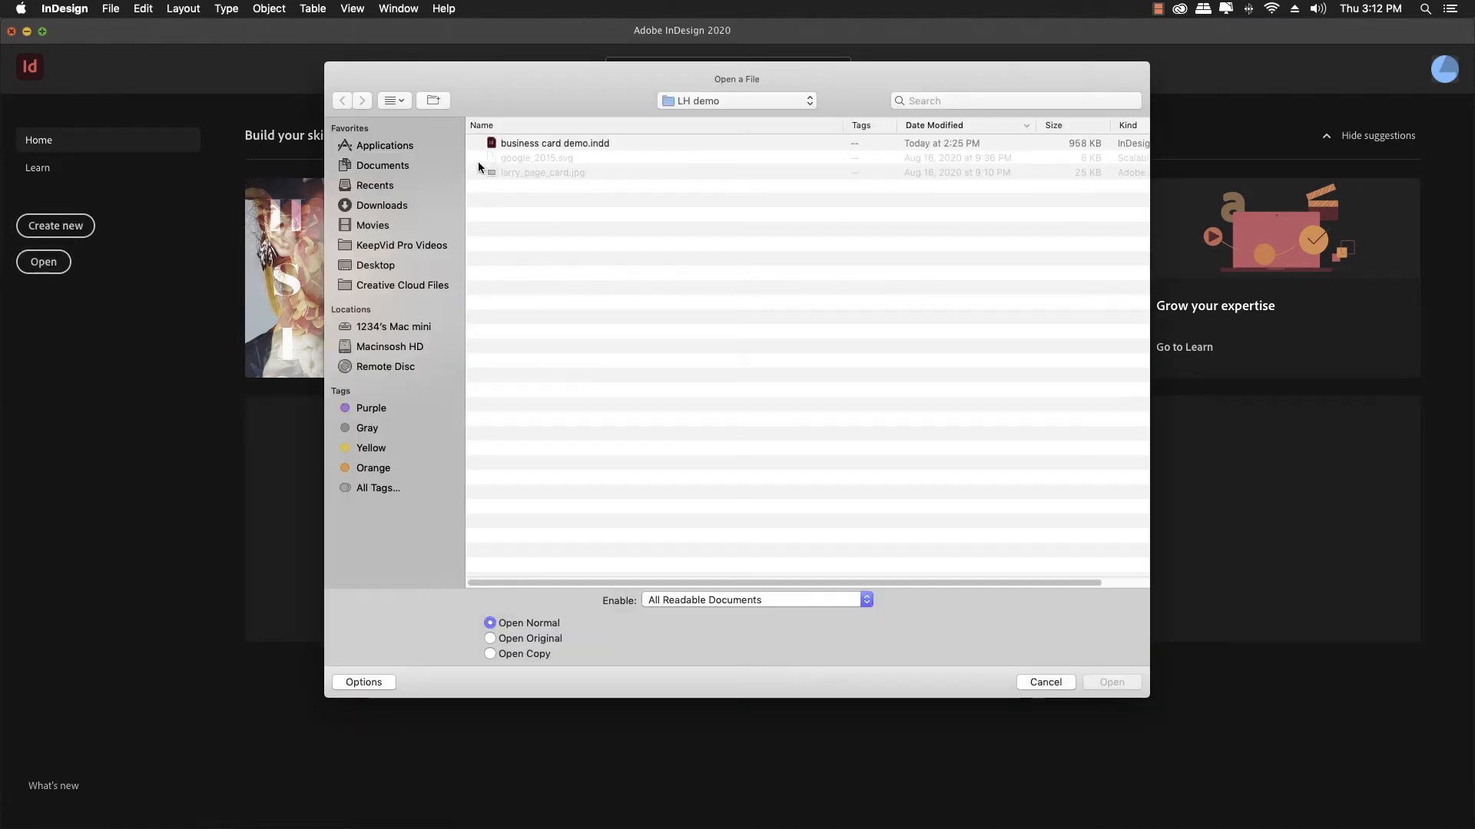
pyautogui.click(491, 146)
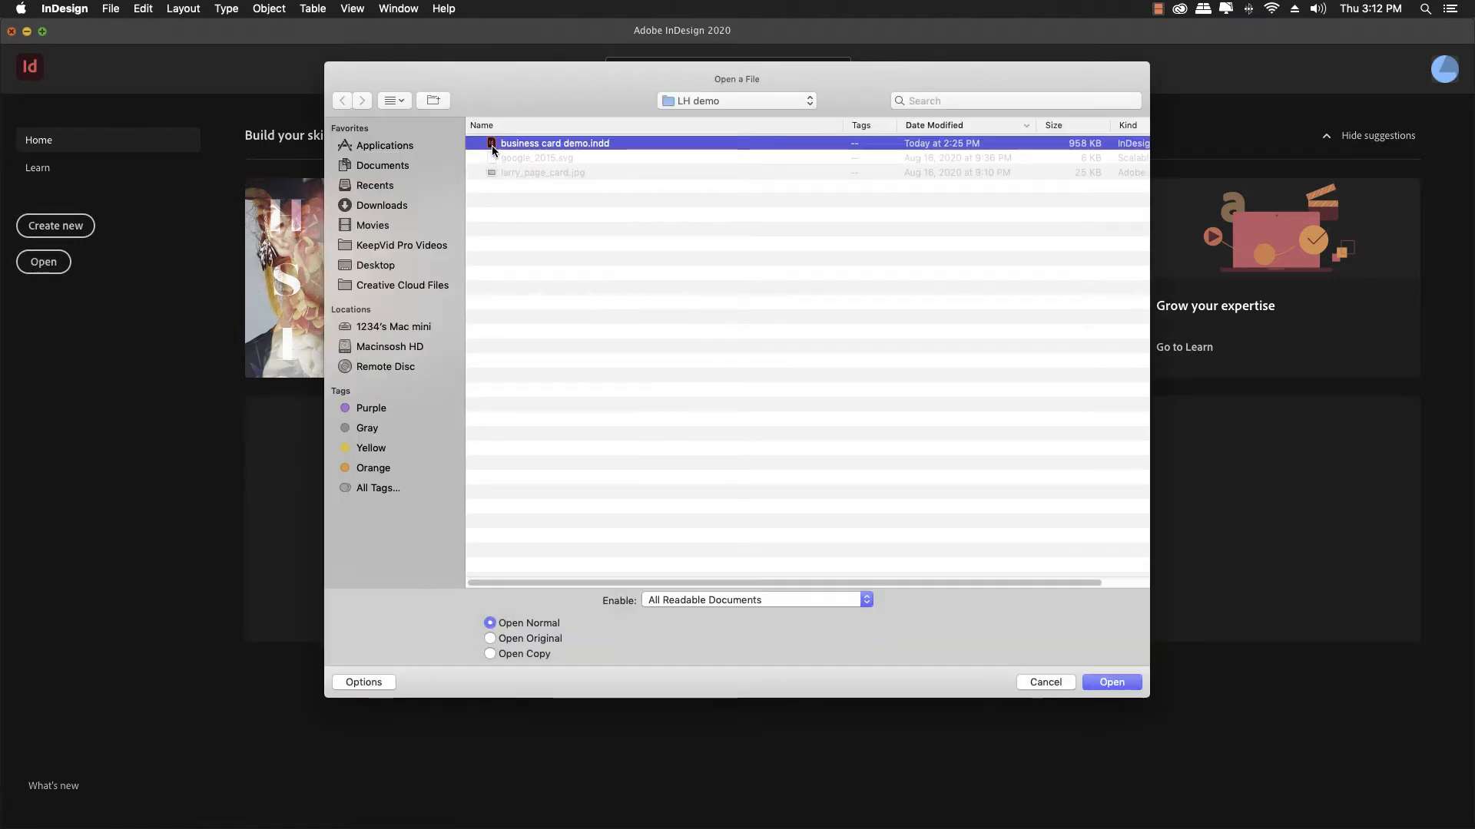
pyautogui.click(1110, 682)
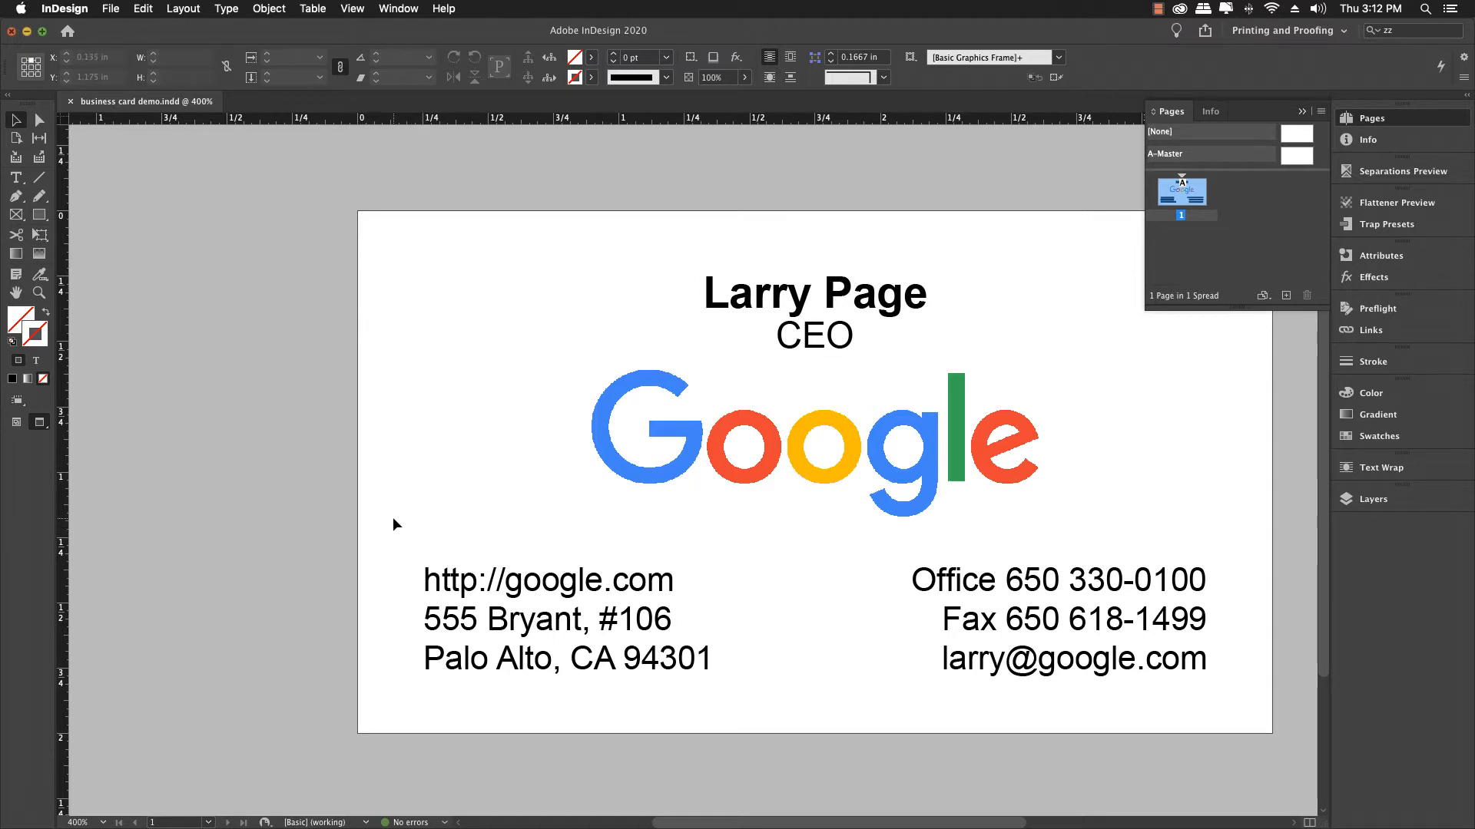
# Delete the text frame with the person's name and job title above the Google logo.
pyautogui.moveTo(692, 541); pyautogui.dragTo(545, 526)
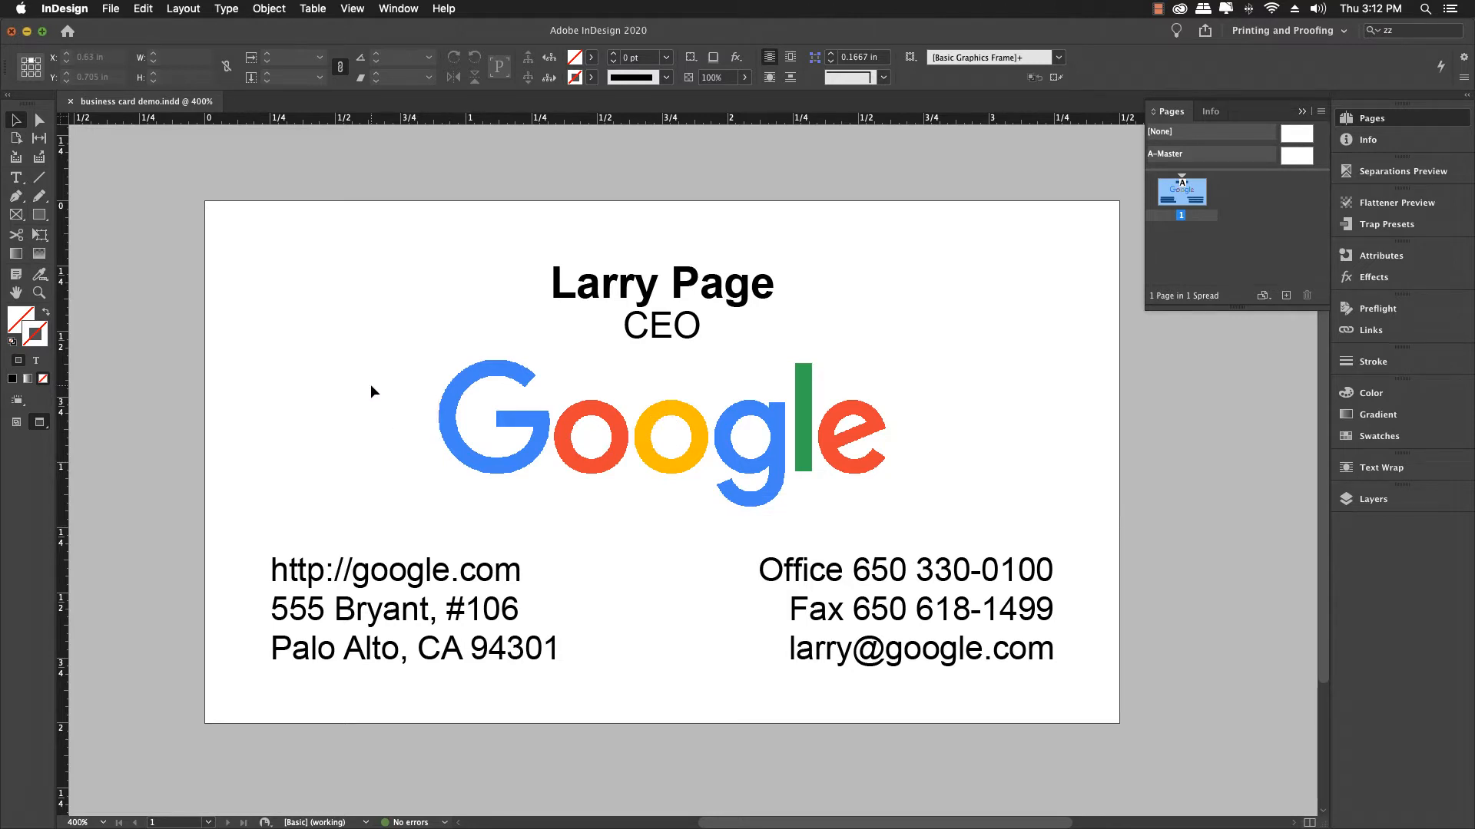
pyautogui.click(582, 298)
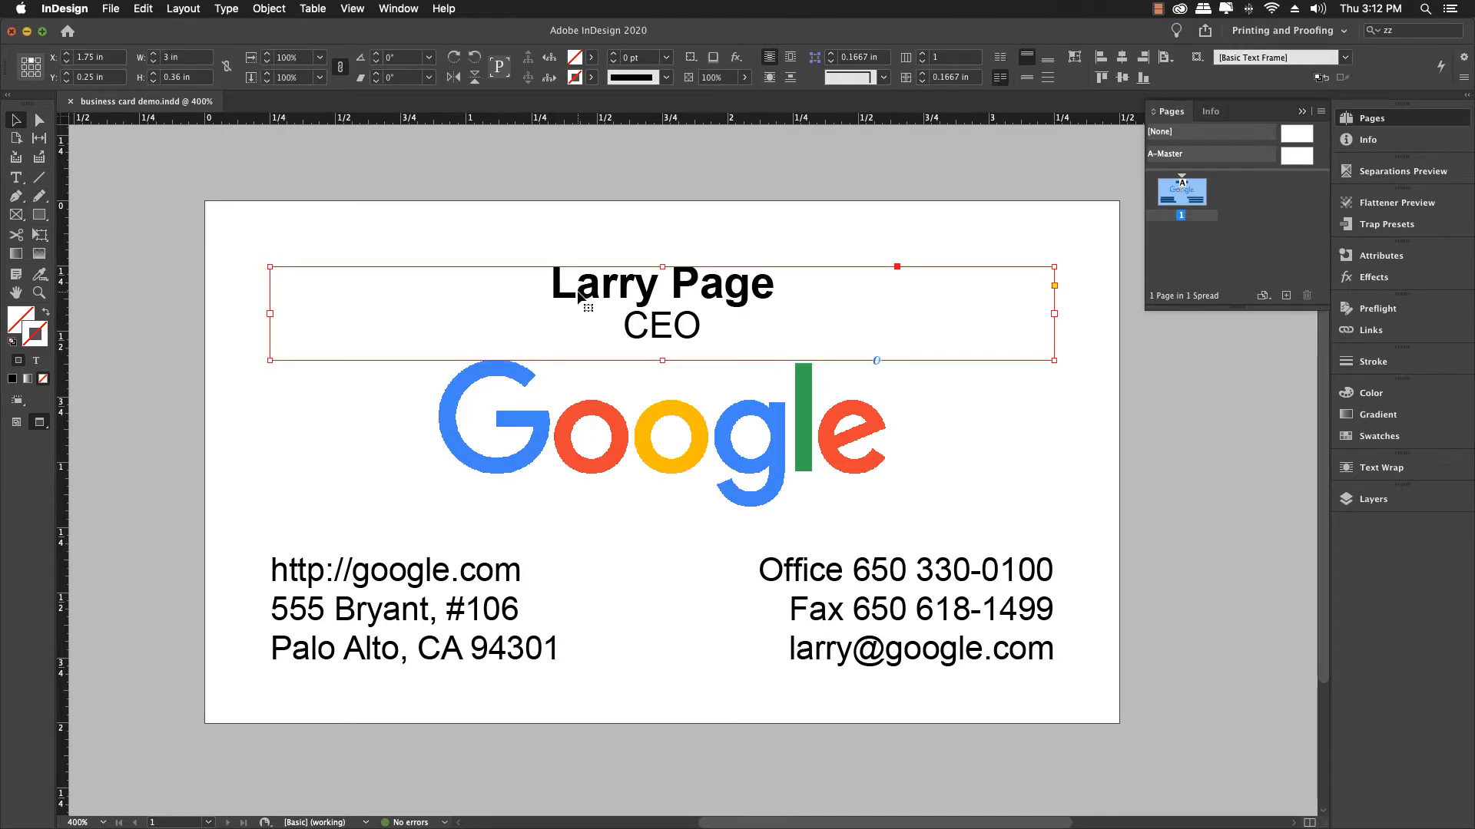
pyautogui.press('Delete')
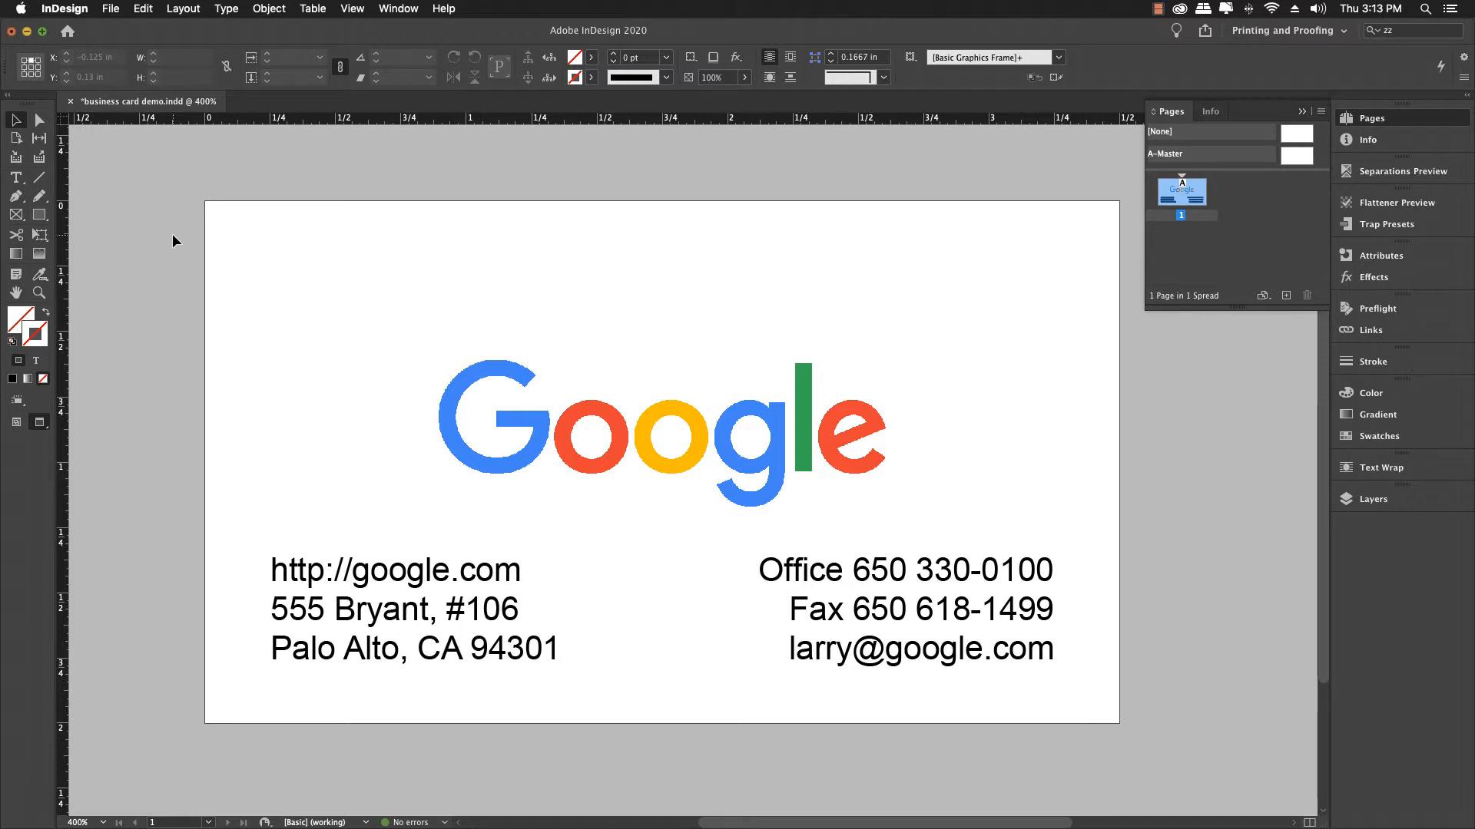
# In the document setup, change the page size to Letter with portrait orientation.
pyautogui.click(112, 11)
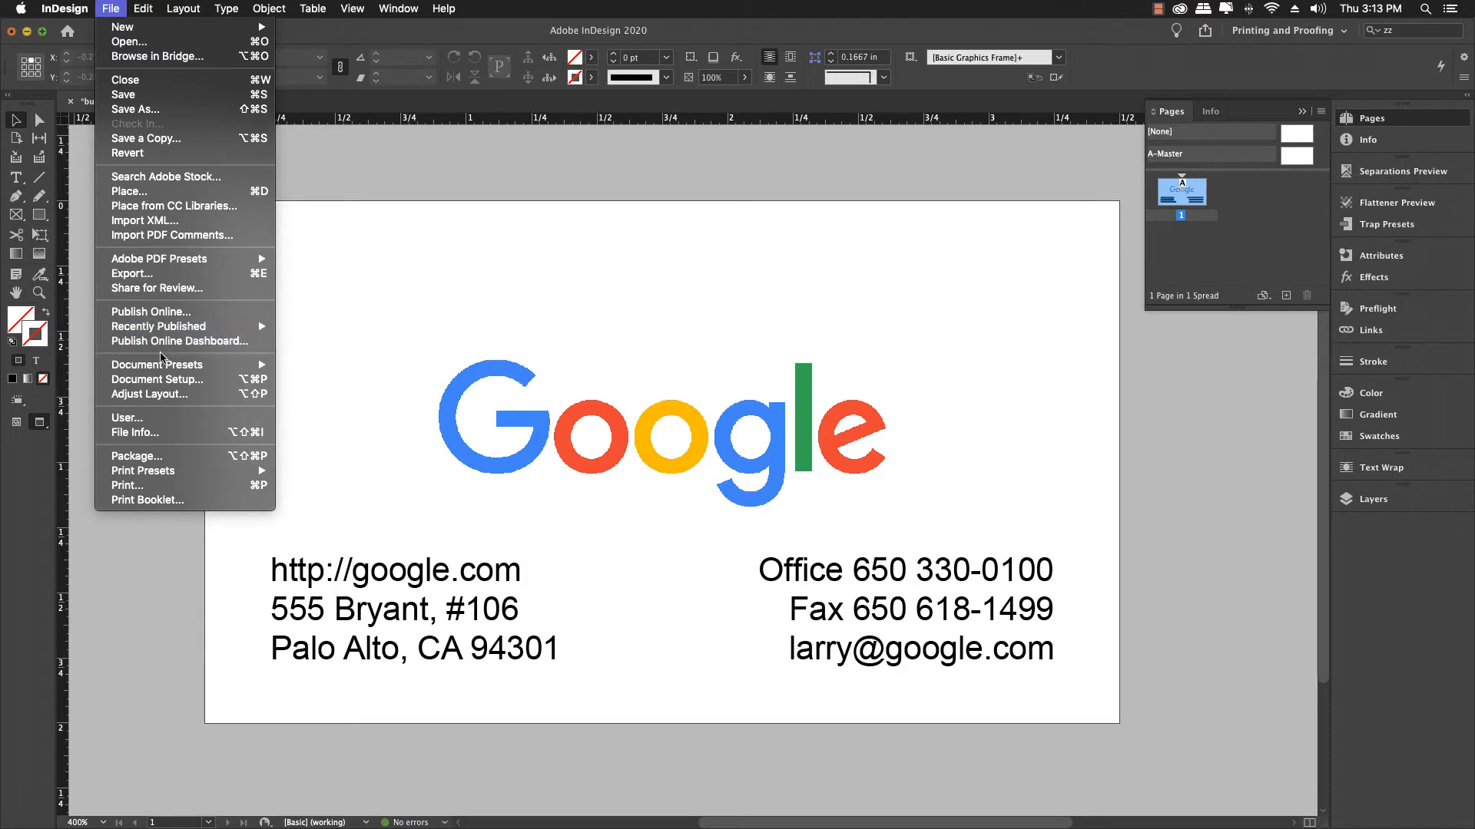
pyautogui.click(168, 379)
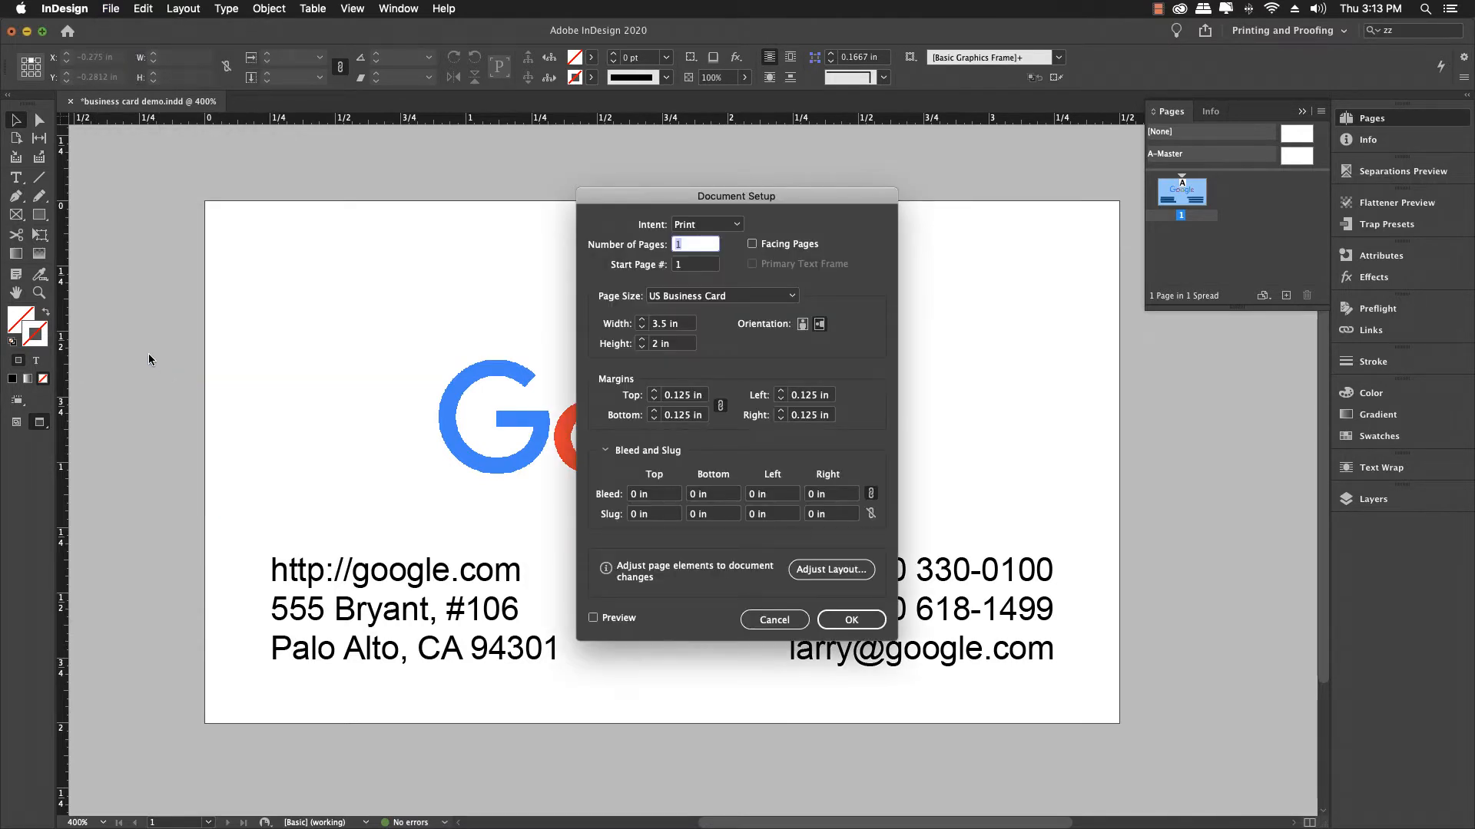
pyautogui.click(704, 297)
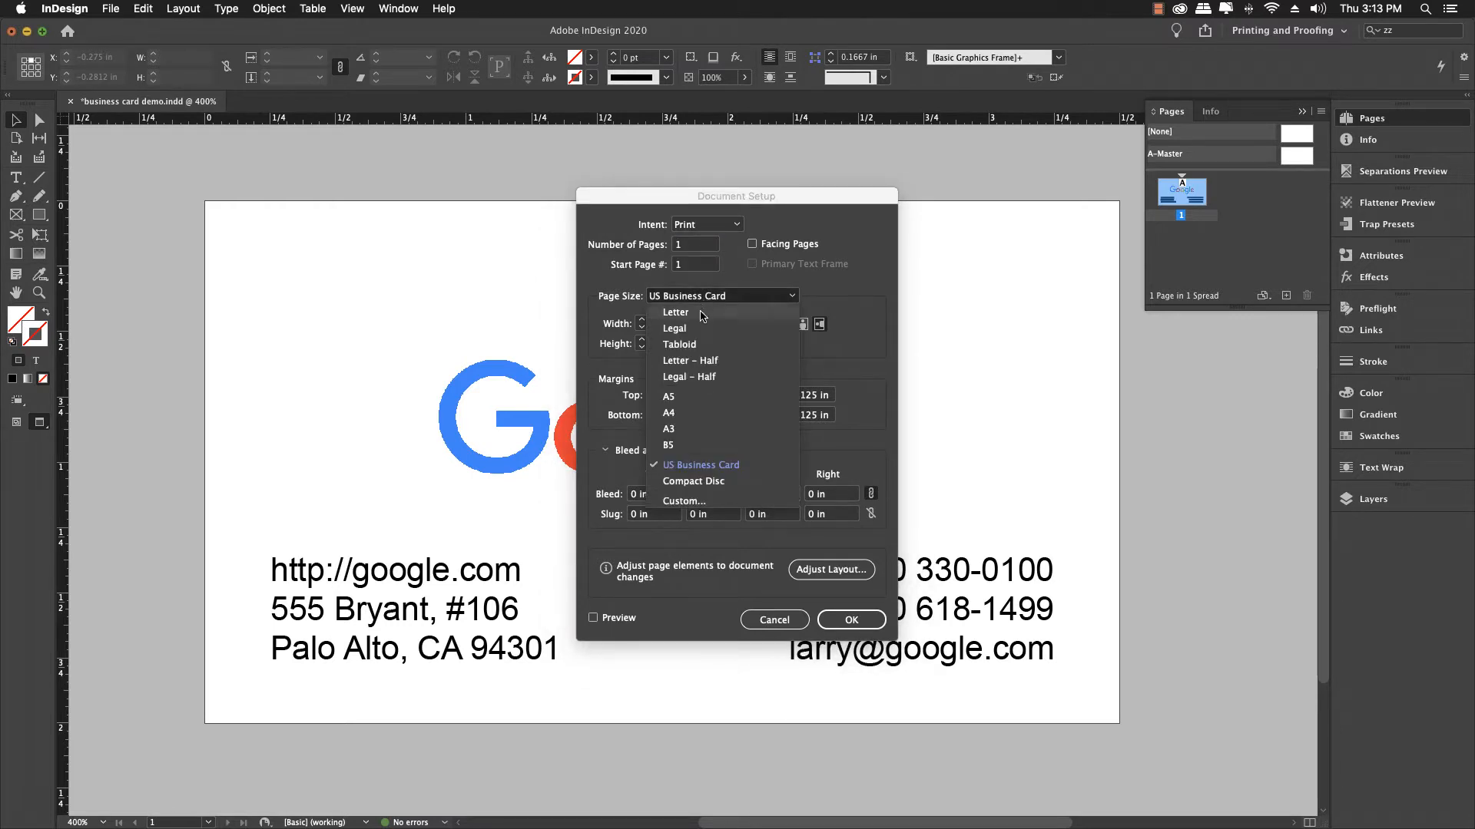
pyautogui.click(702, 314)
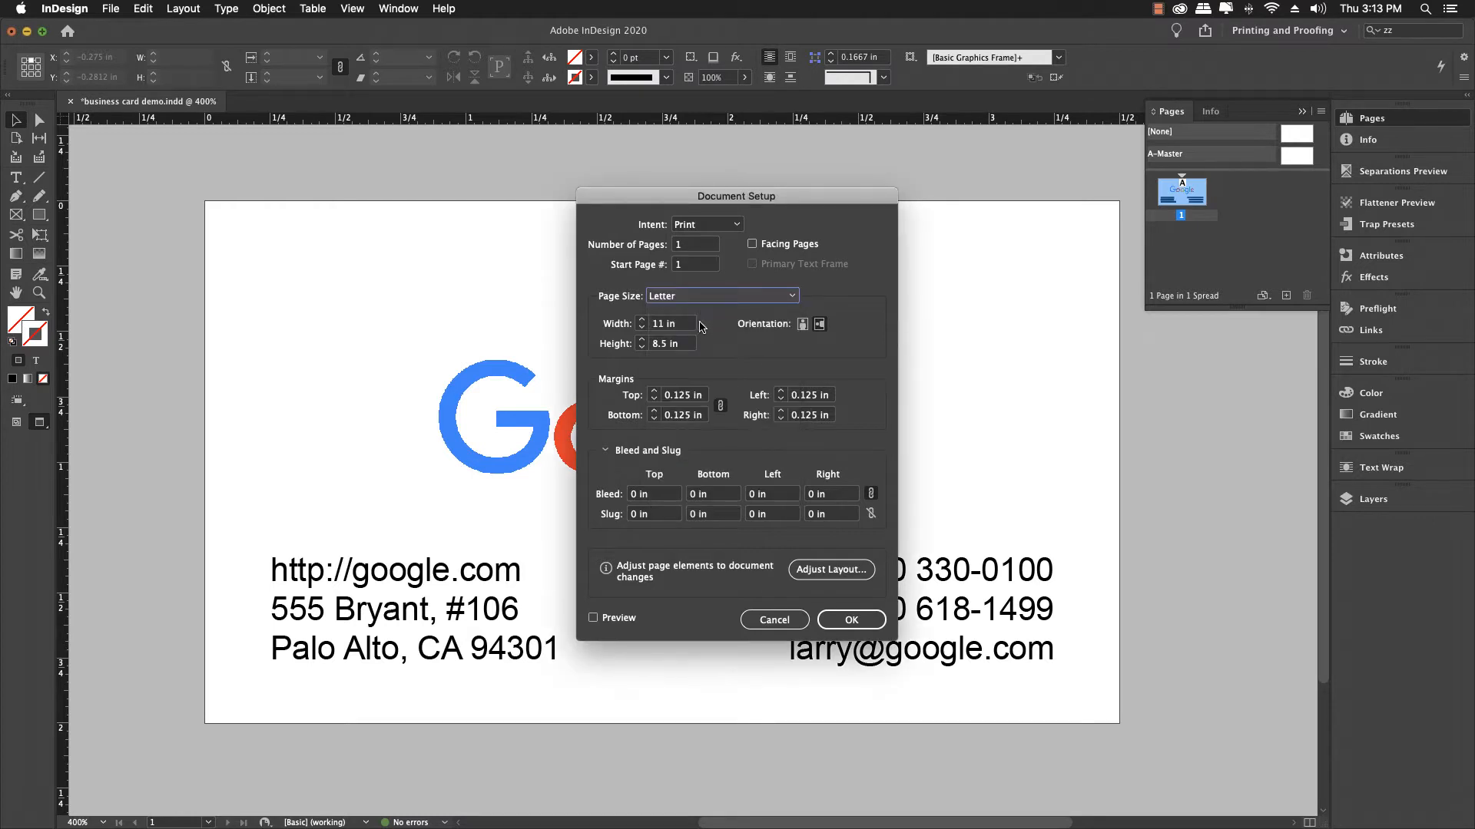
pyautogui.click(804, 325)
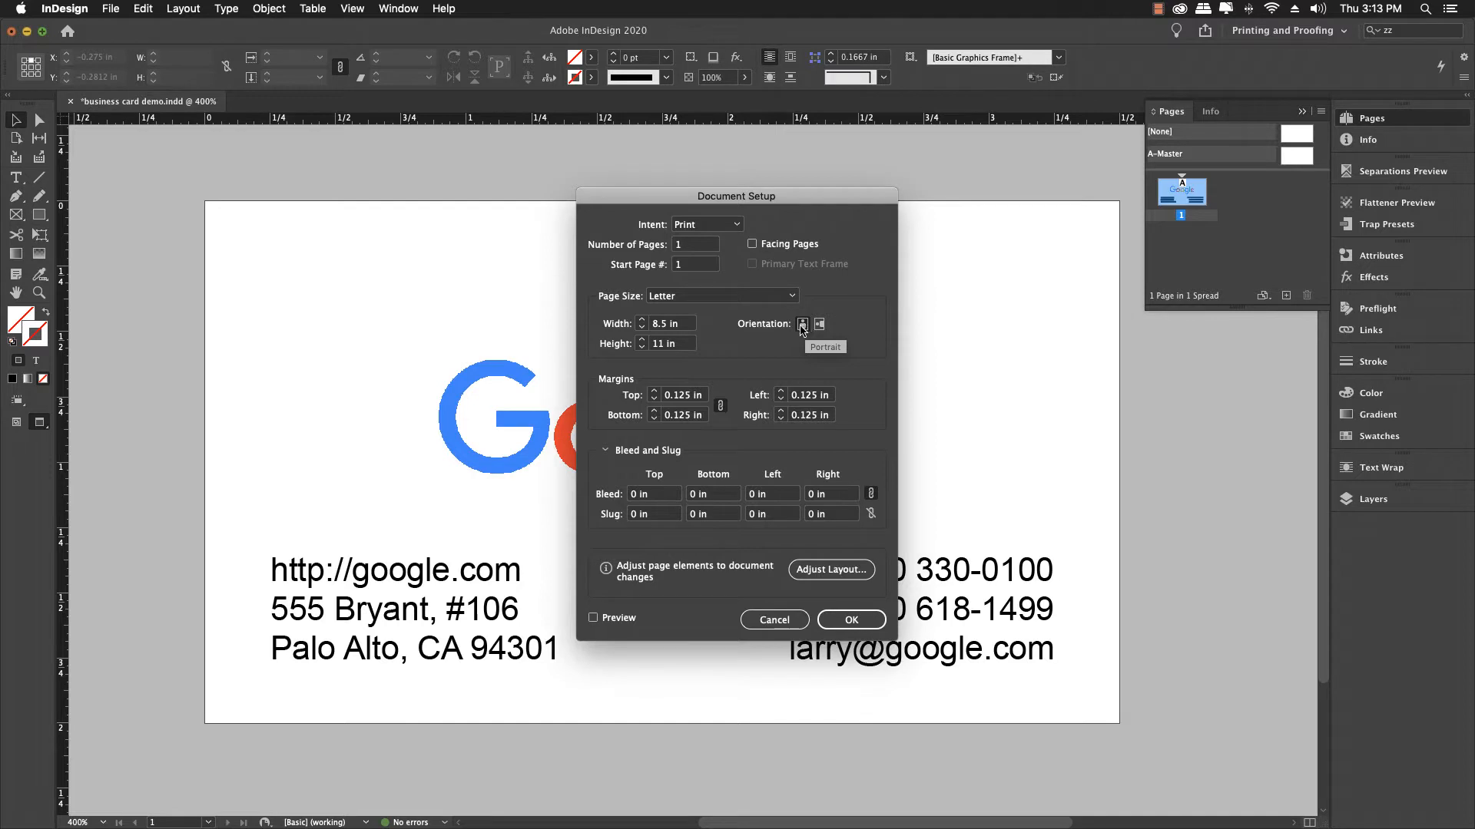
# Set all four document margins to 0.5 in and apply the document setup.
pyautogui.click(686, 400)
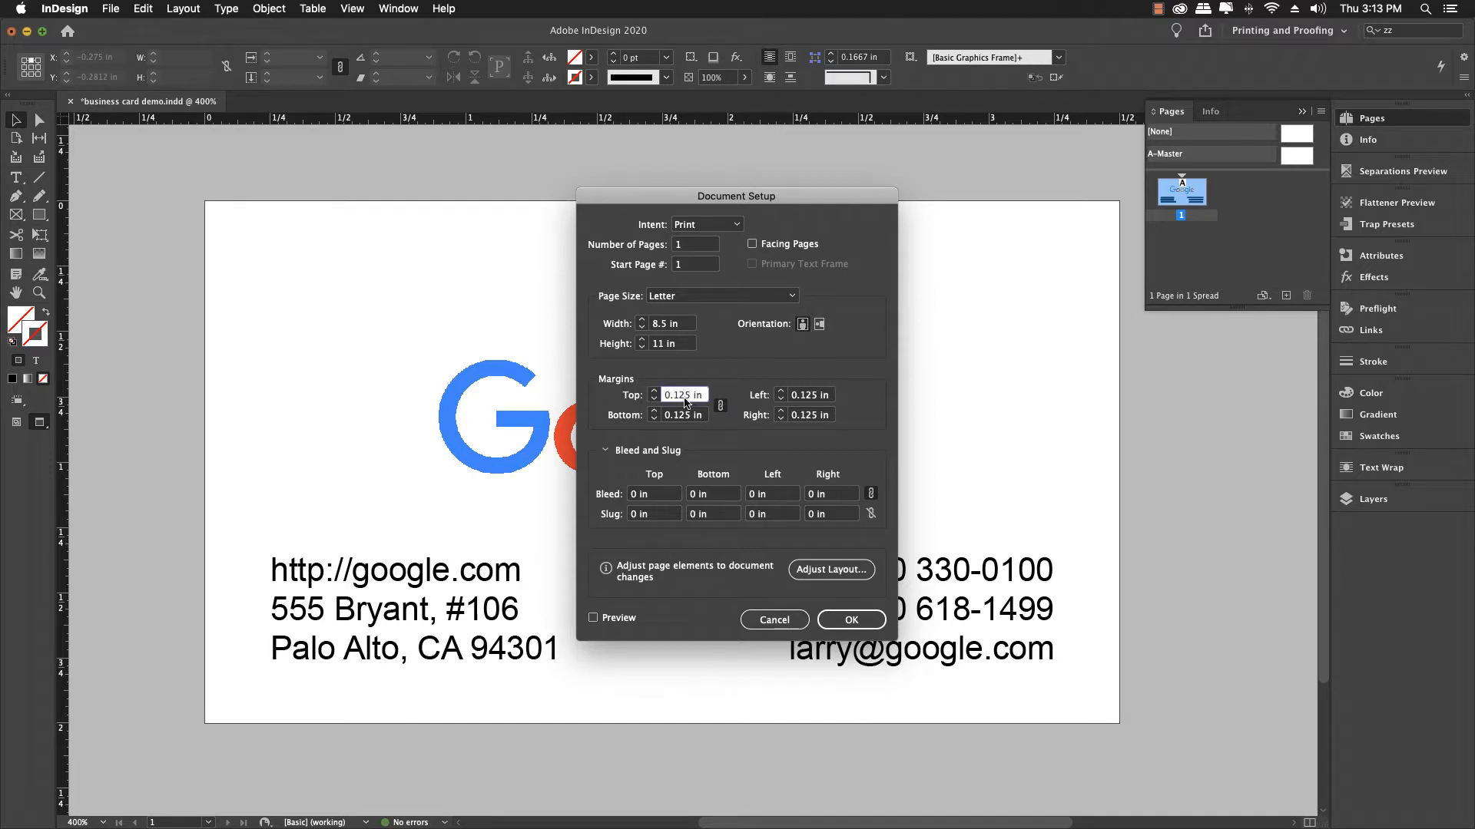
pyautogui.press('BackSpace')
pyautogui.press('BackSpace')
pyautogui.click(700, 416)
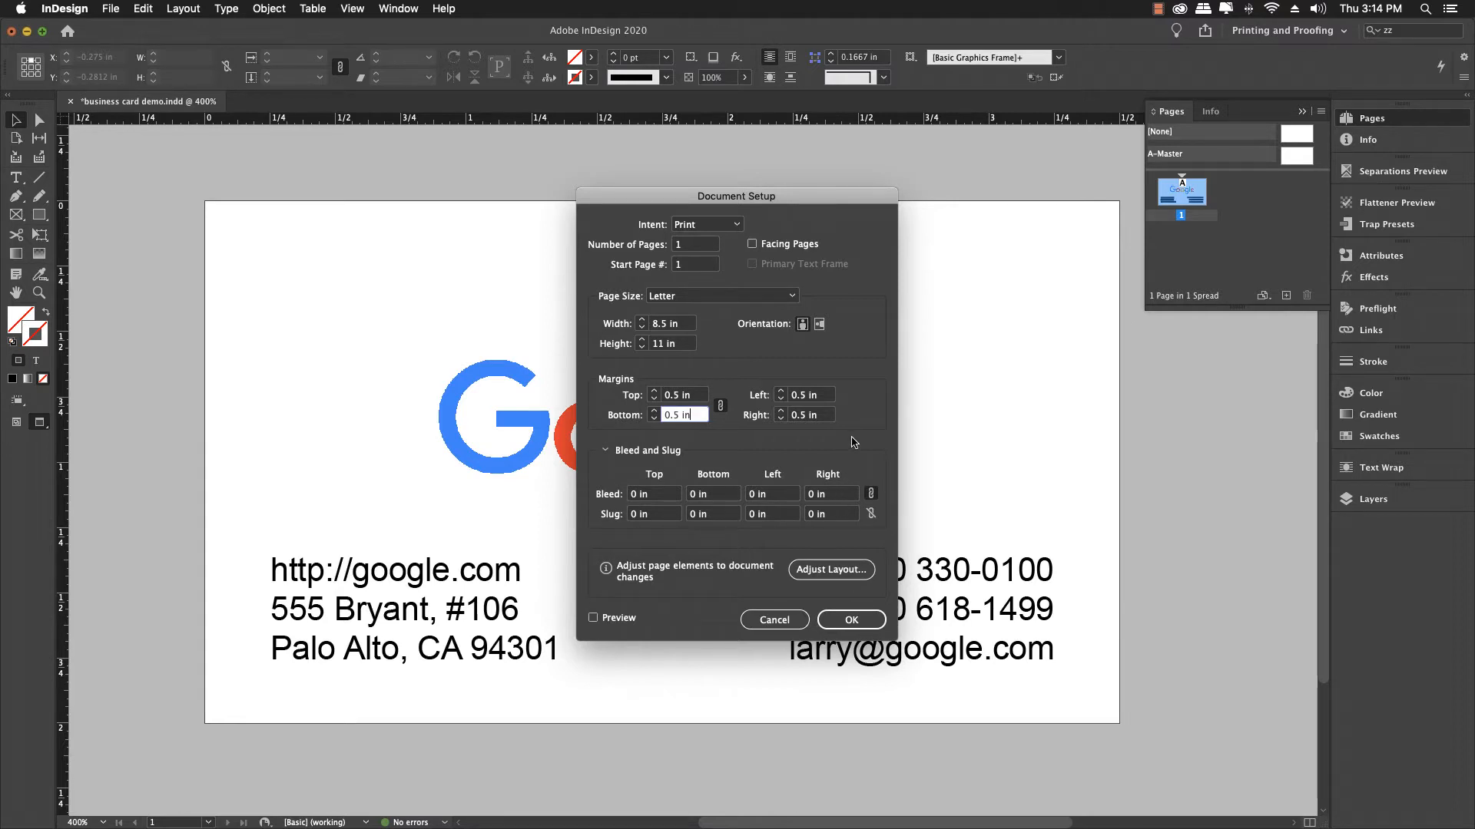
pyautogui.click(842, 614)
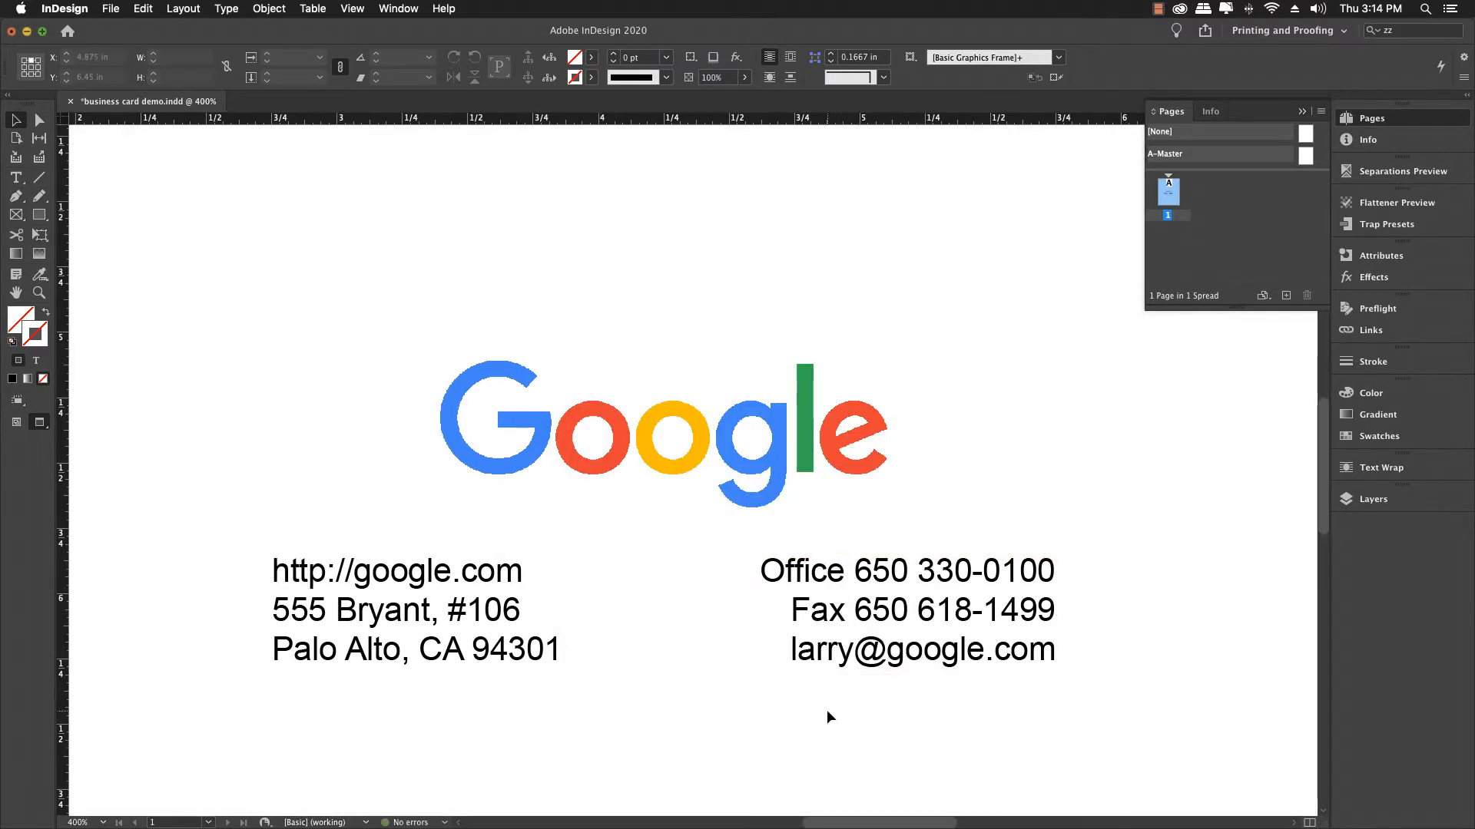
# Show the margin guides and frame edges, inspect A-Master's margins, and reapply A-Master to page 1.
pyautogui.press('super+0')
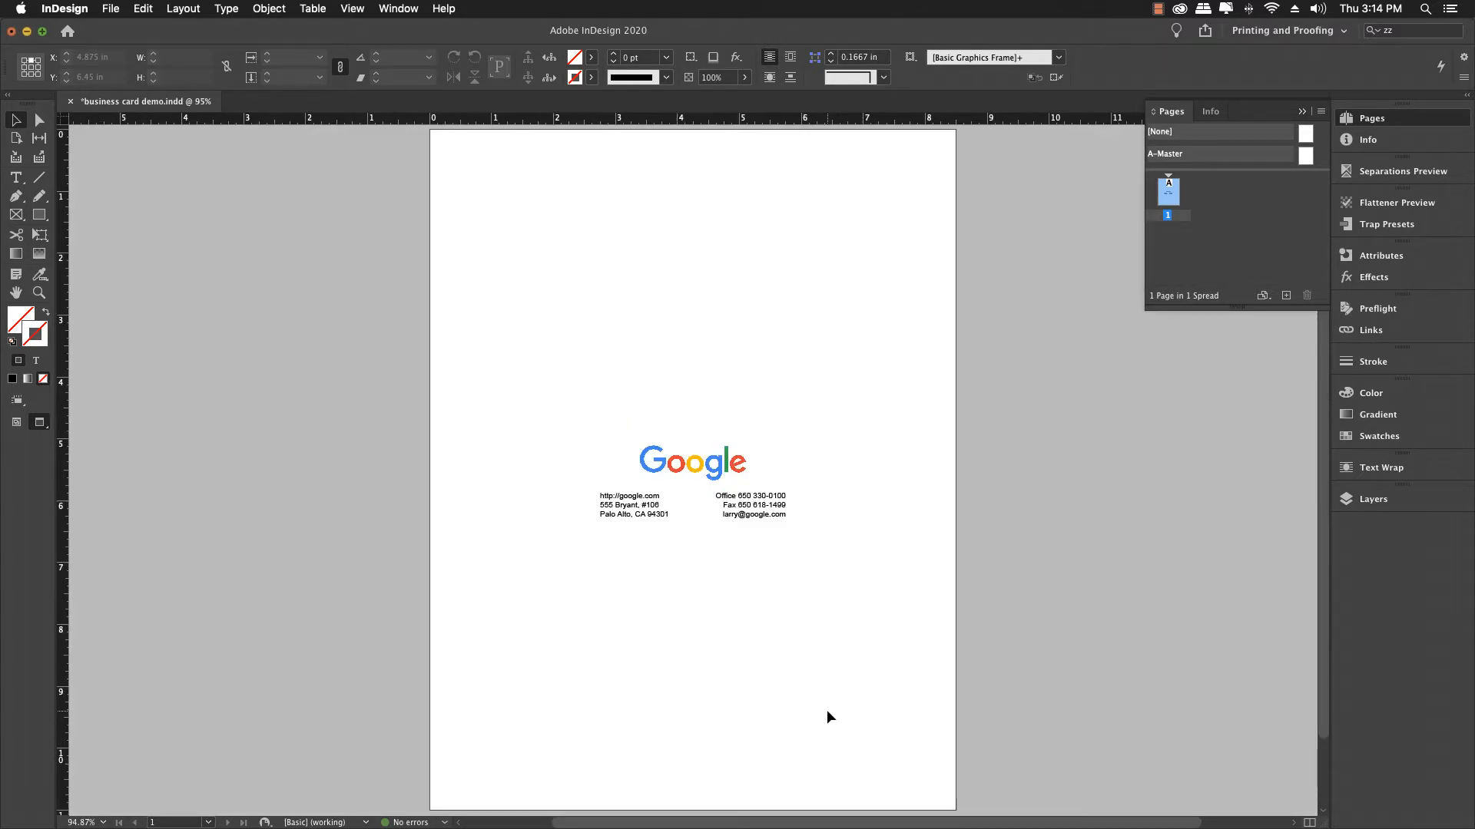
pyautogui.press('w')
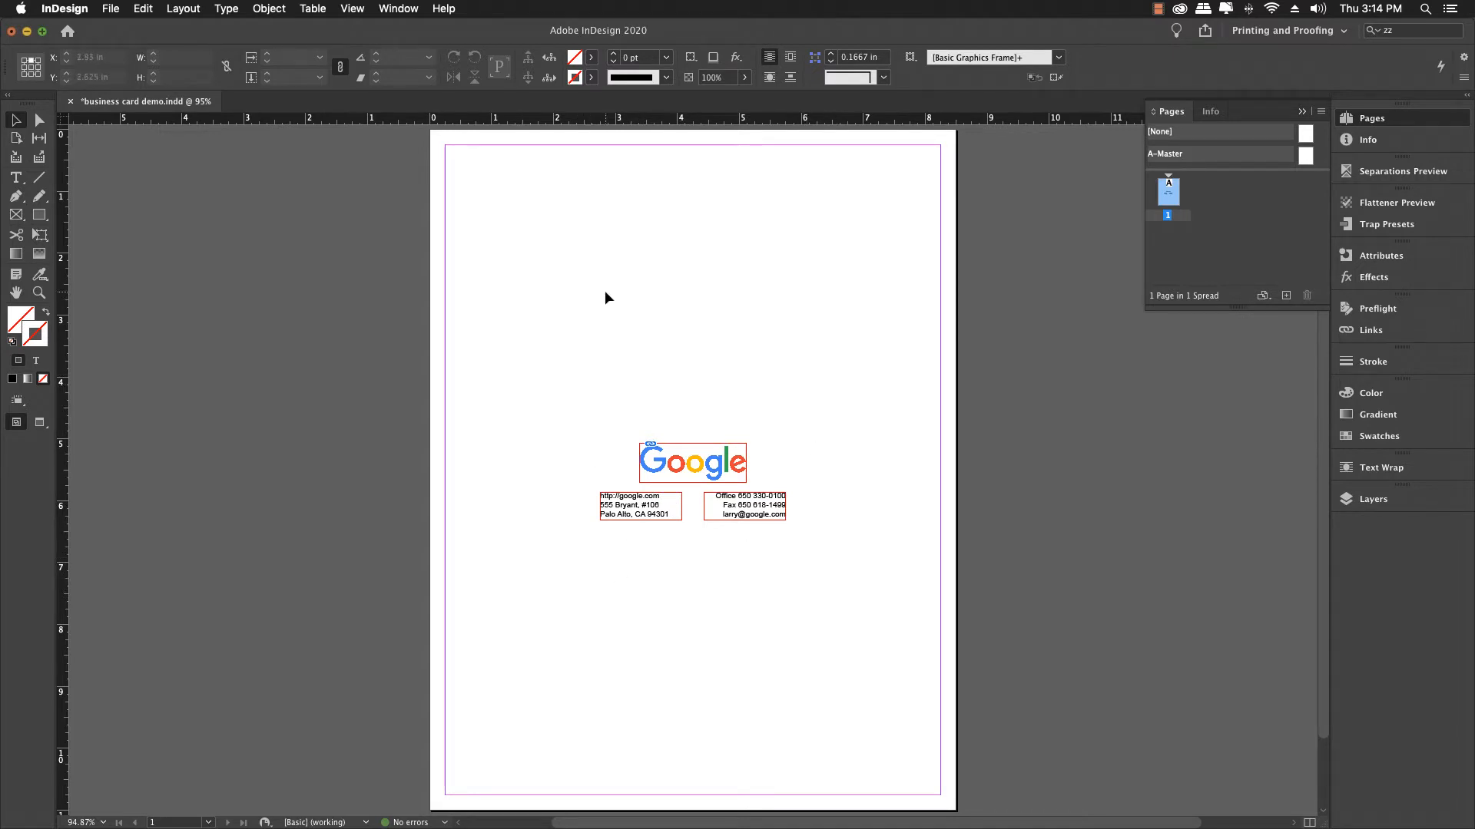
pyautogui.doubleClick(1306, 154)
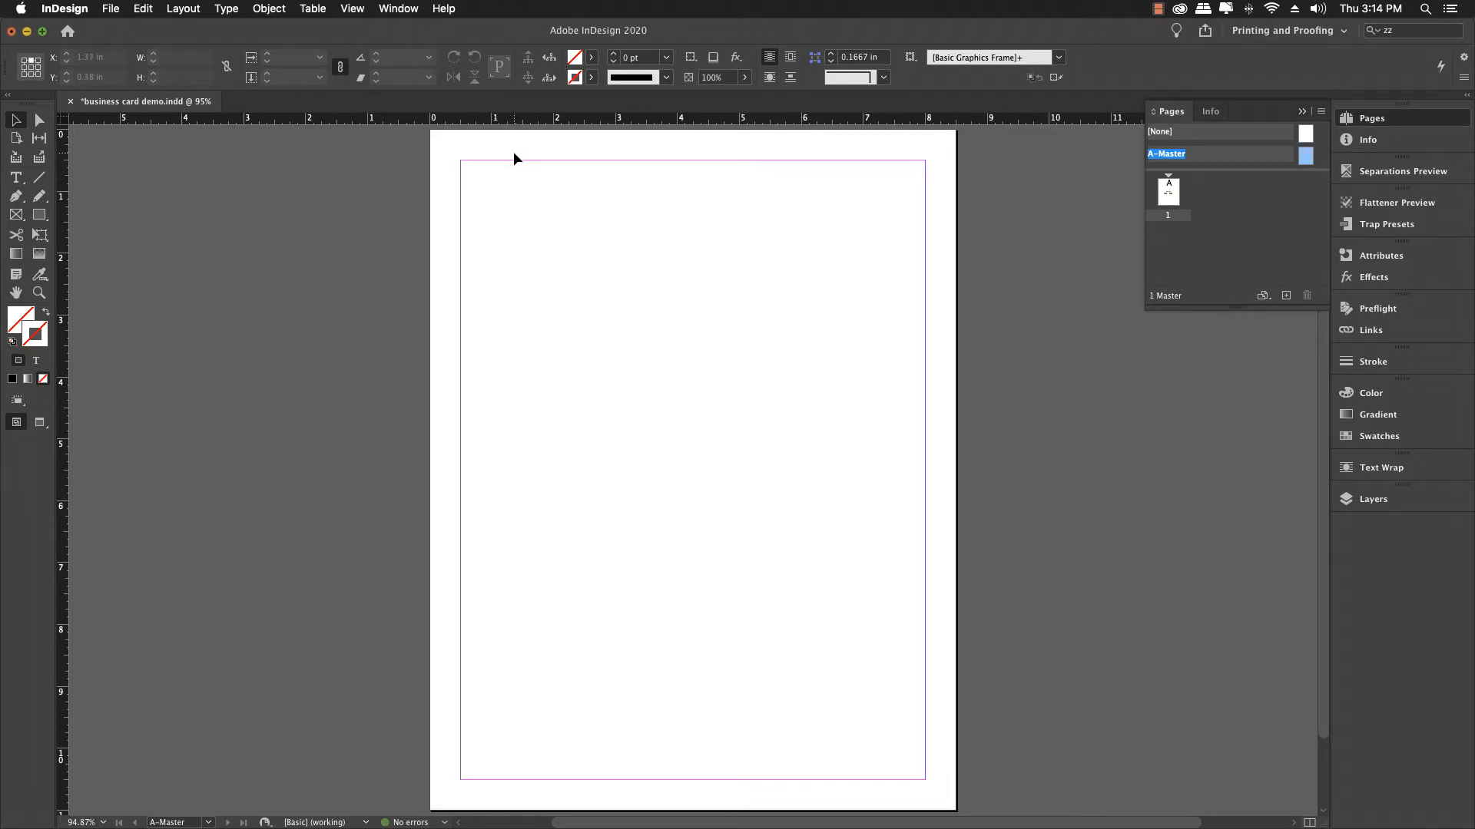
pyautogui.doubleClick(1166, 197)
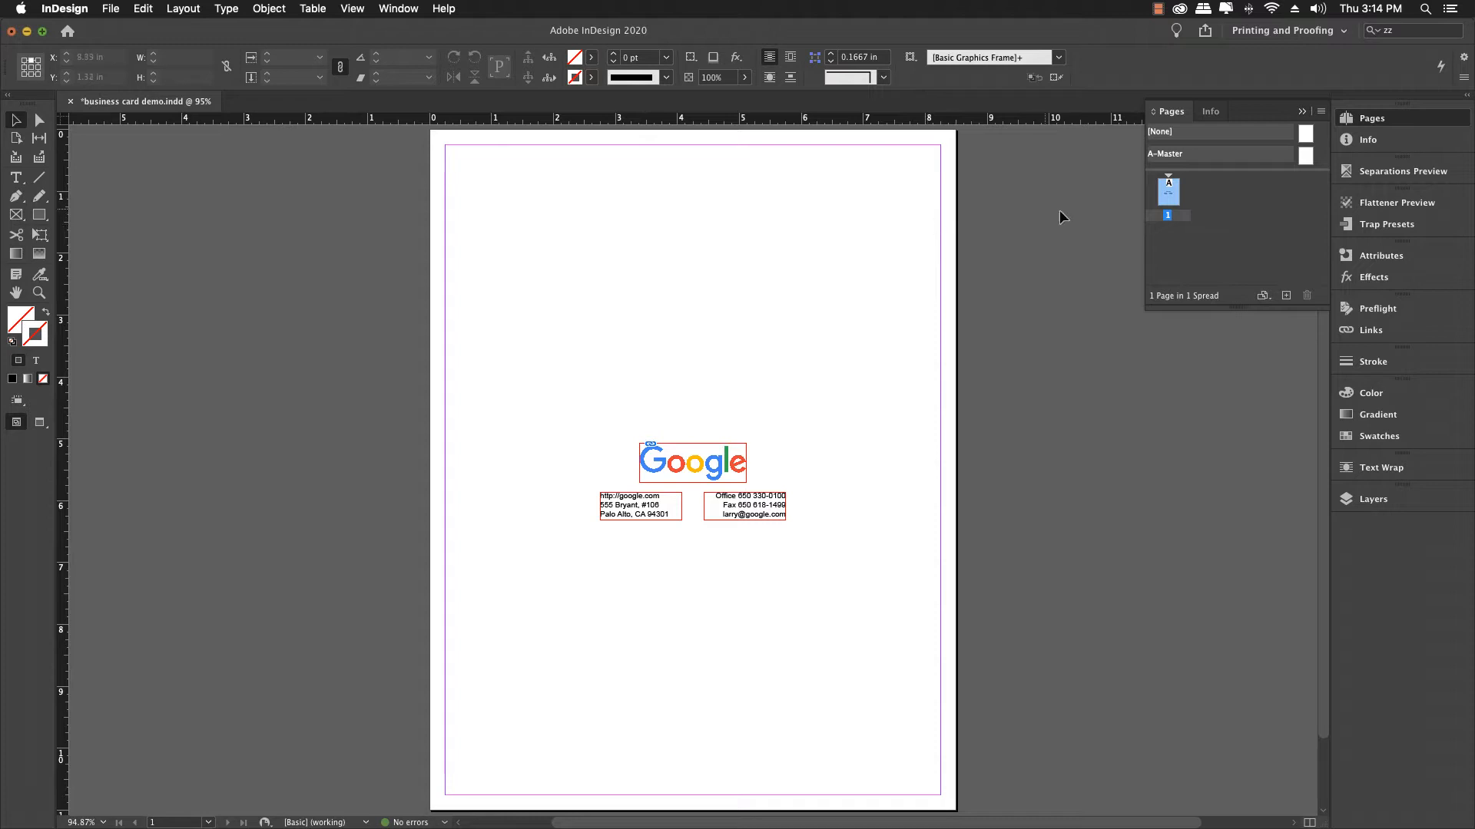
pyautogui.click(1306, 158)
pyautogui.moveTo(1307, 159); pyautogui.dragTo(1171, 196)
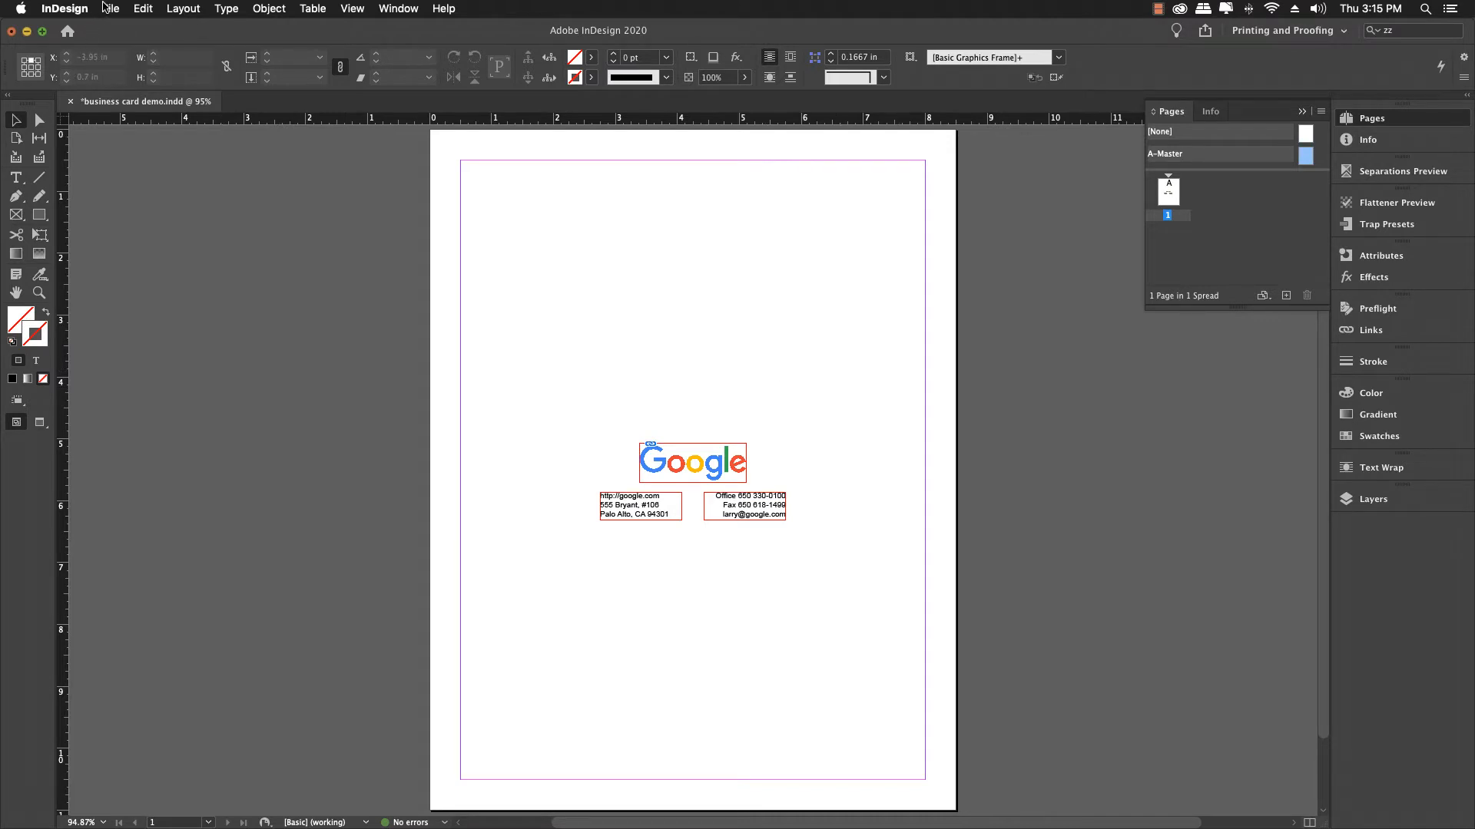
# Save the document under the new name "Google LH demo" in the LH demo folder.
pyautogui.click(107, 7)
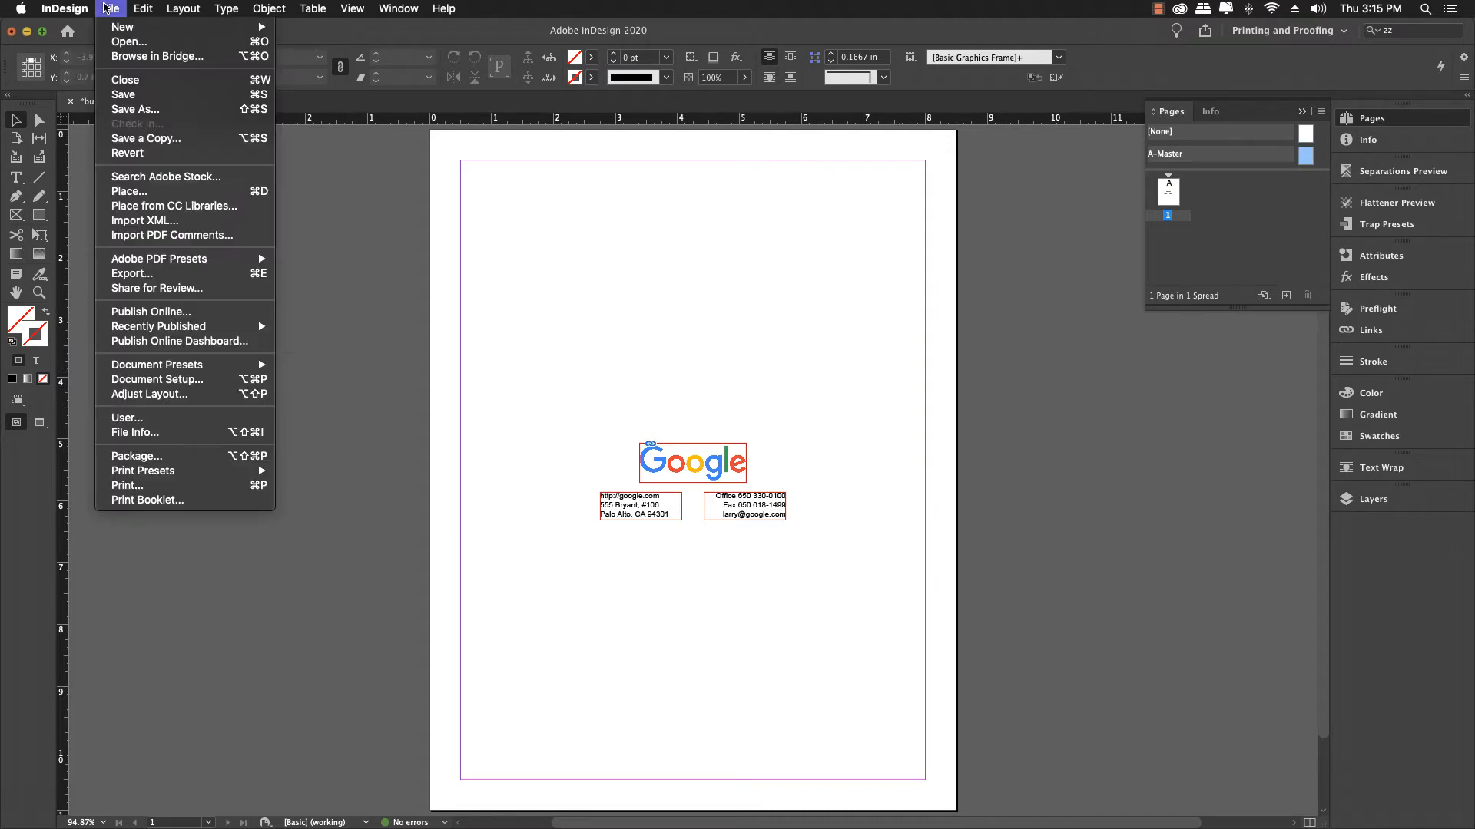
pyautogui.click(135, 109)
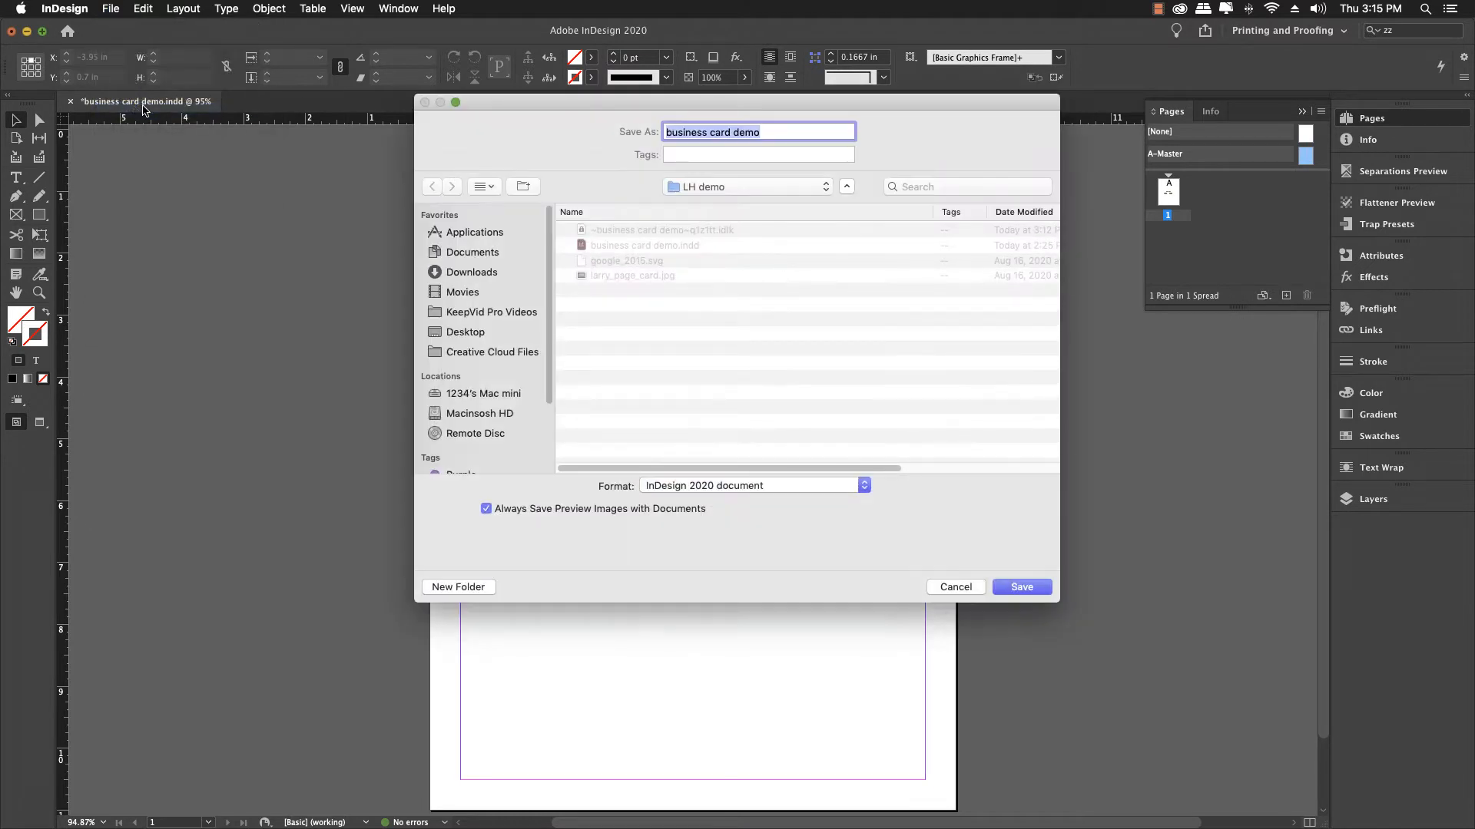
pyautogui.click(732, 134)
pyautogui.moveTo(731, 134); pyautogui.dragTo(616, 119)
pyautogui.write('Goo')
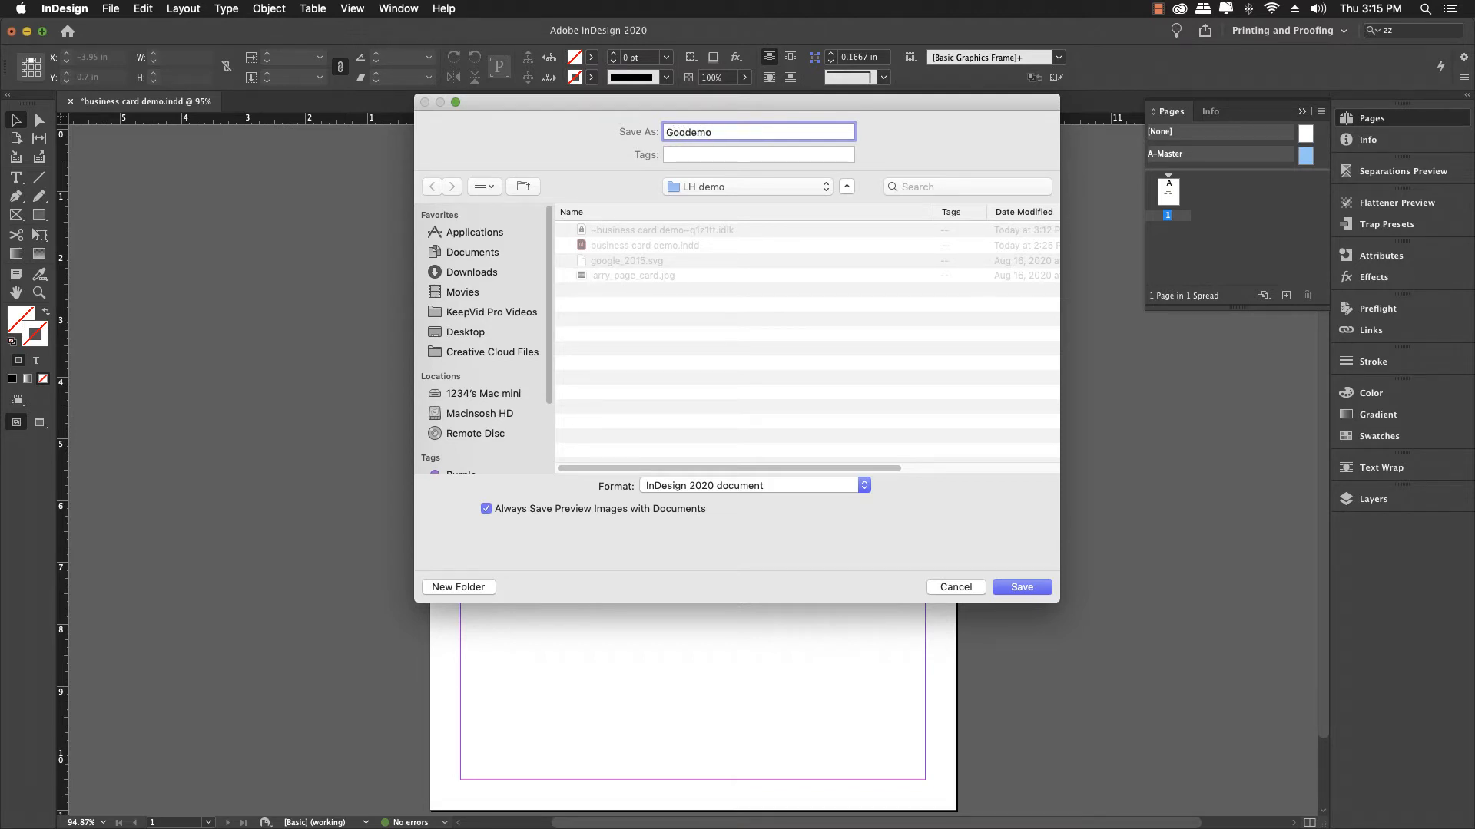
pyautogui.write('gle LH')
pyautogui.click(1024, 587)
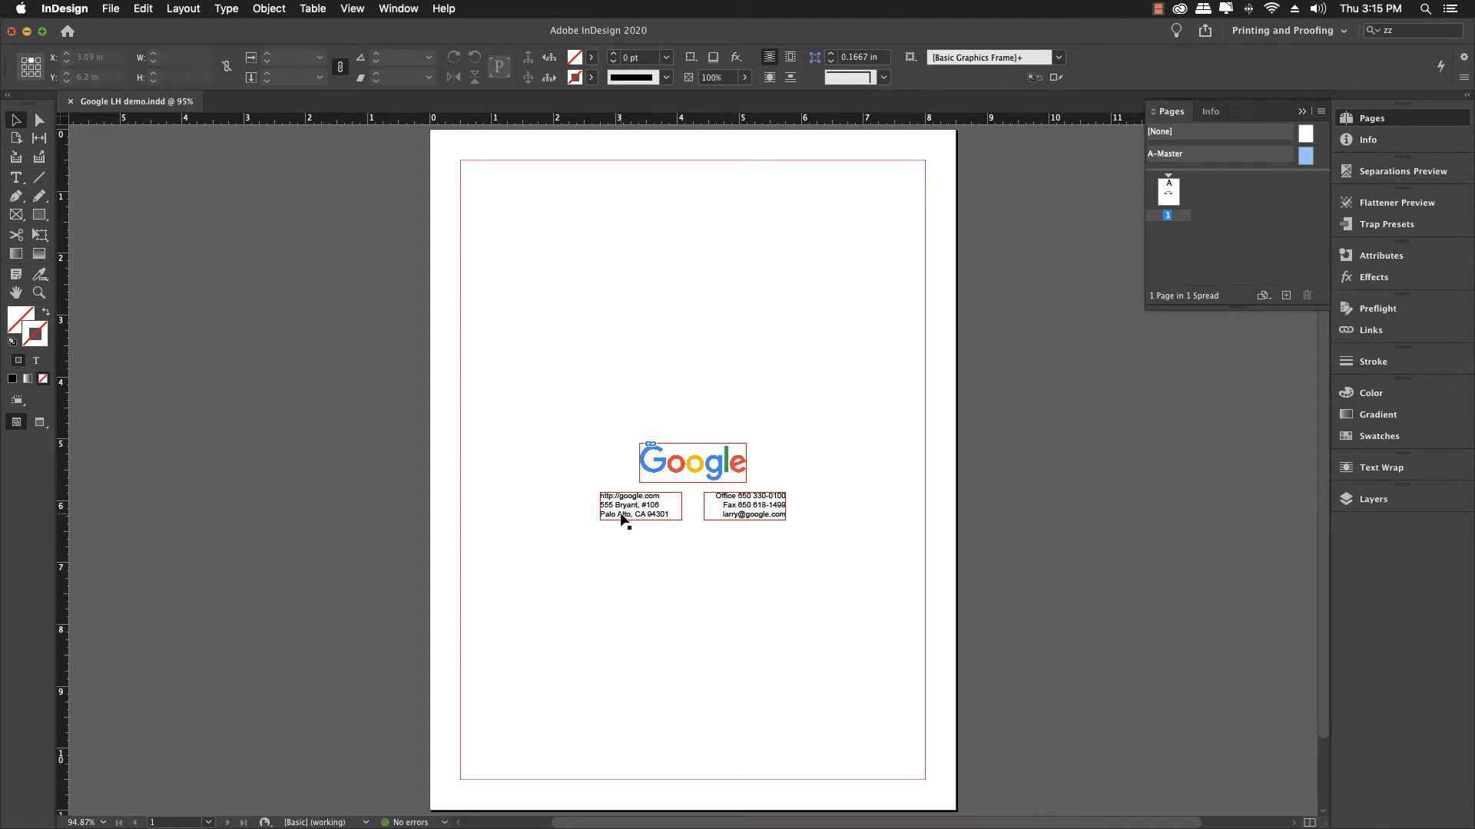
# Move the Google logo from mid-page up near the top margin, to about Y 0.98 in.
pyautogui.click(683, 472)
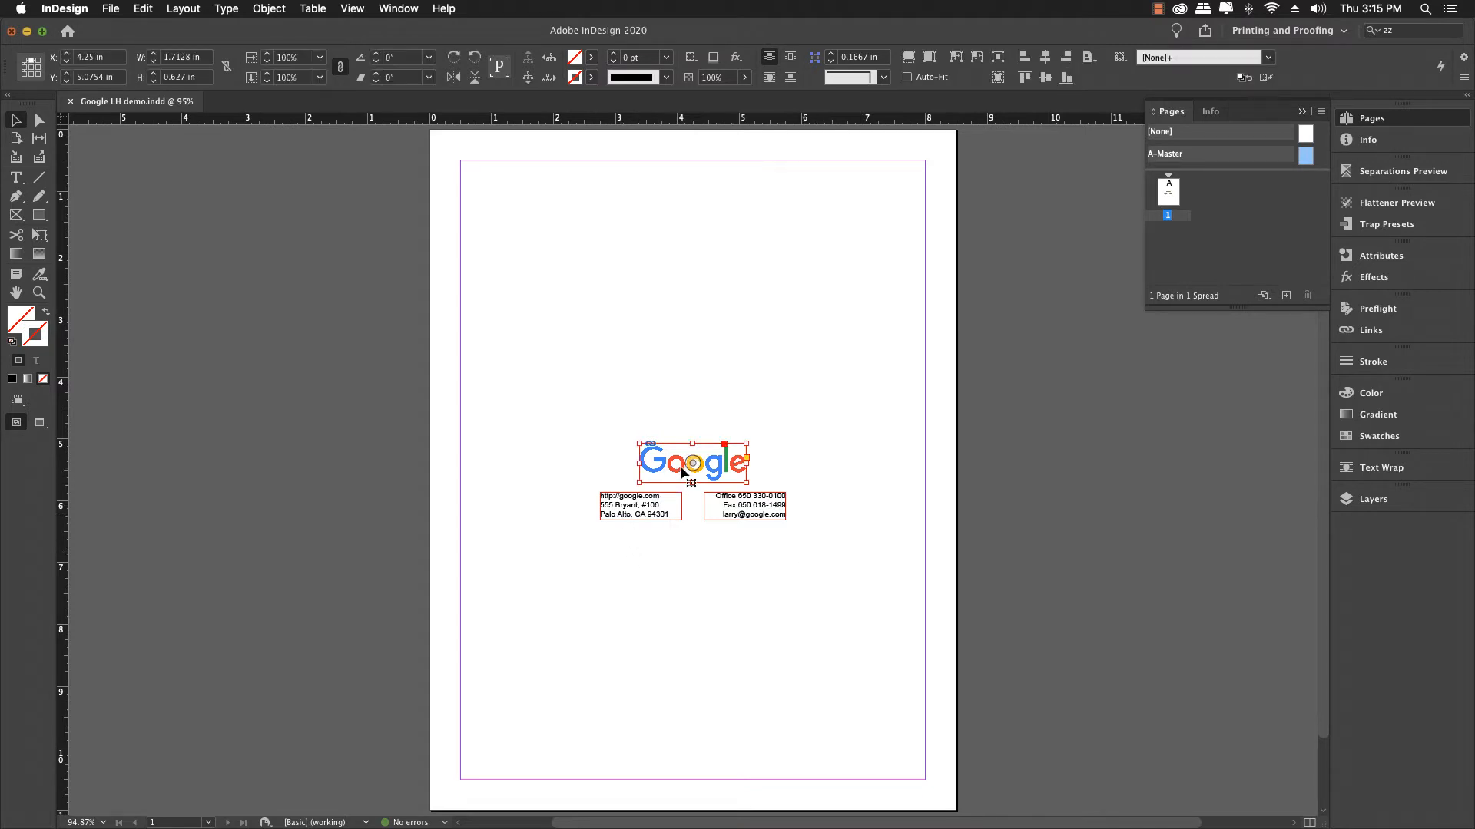
pyautogui.moveTo(683, 472); pyautogui.dragTo(685, 221)
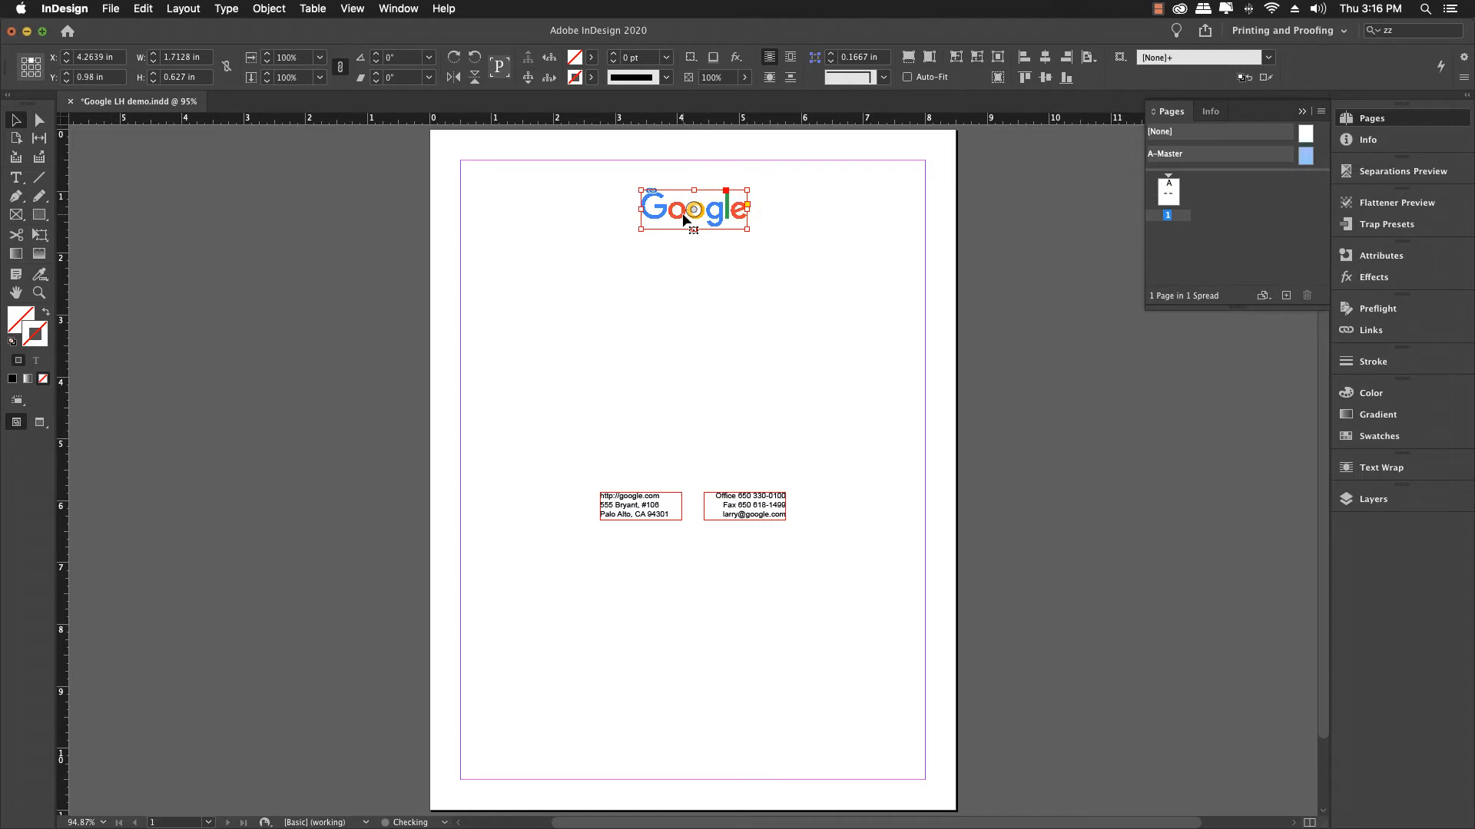
# Check whether Smart Guides is enabled and which workspace is active.
pyautogui.click(350, 8)
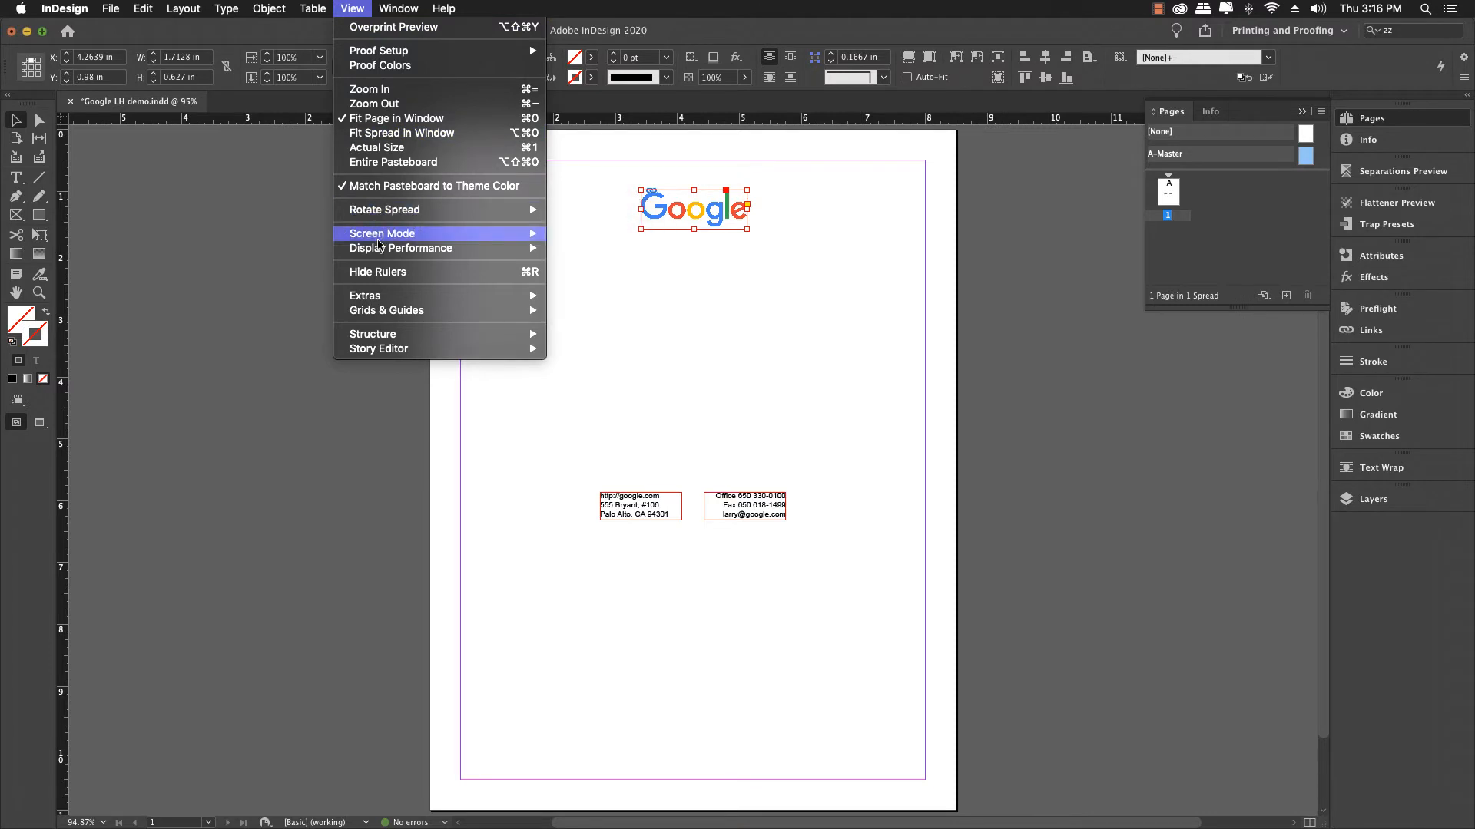
pyautogui.moveTo(396, 316)
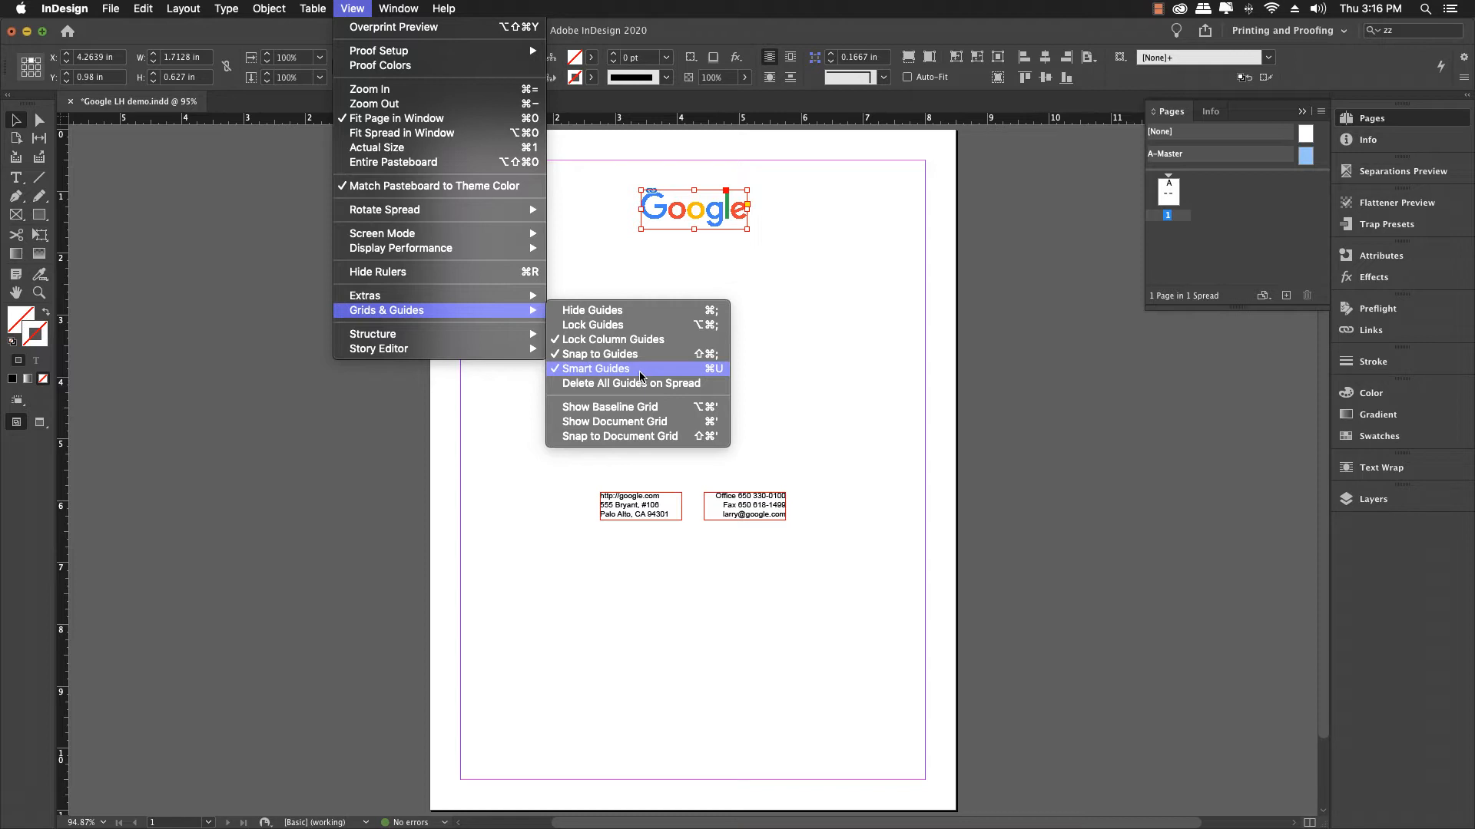
pyautogui.click(745, 269)
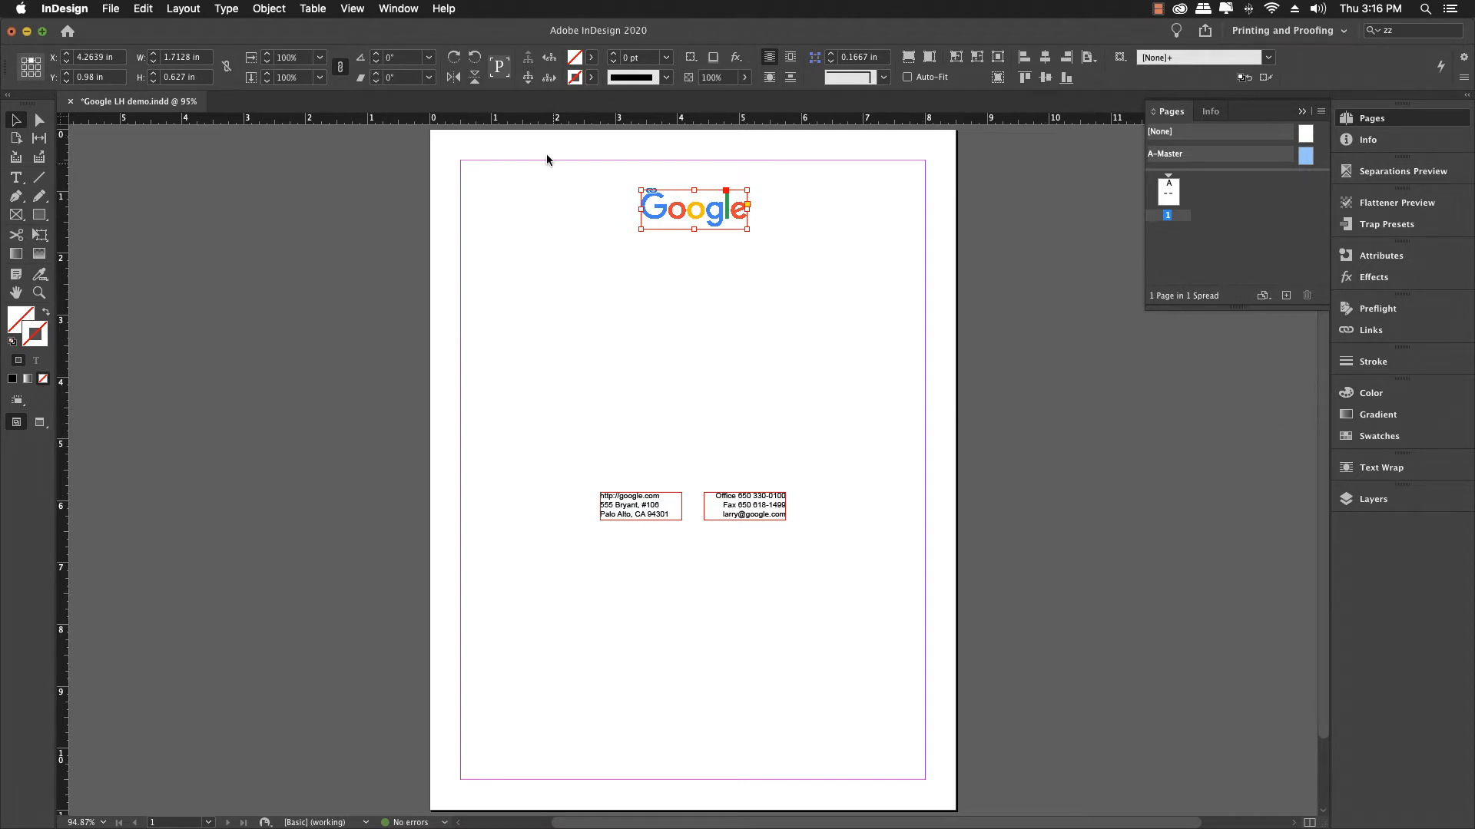
pyautogui.click(398, 9)
pyautogui.moveTo(405, 45)
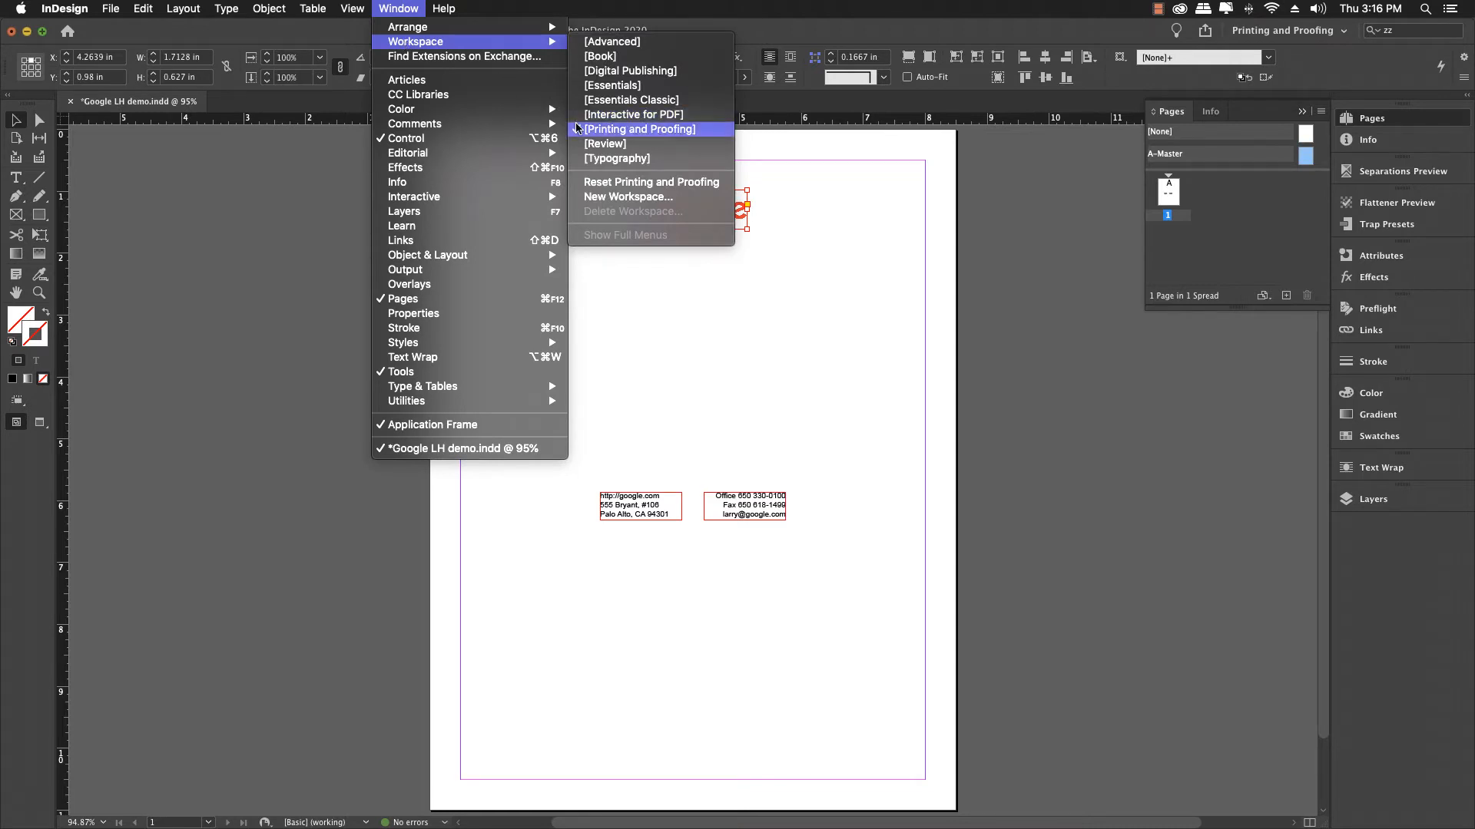
pyautogui.click(820, 315)
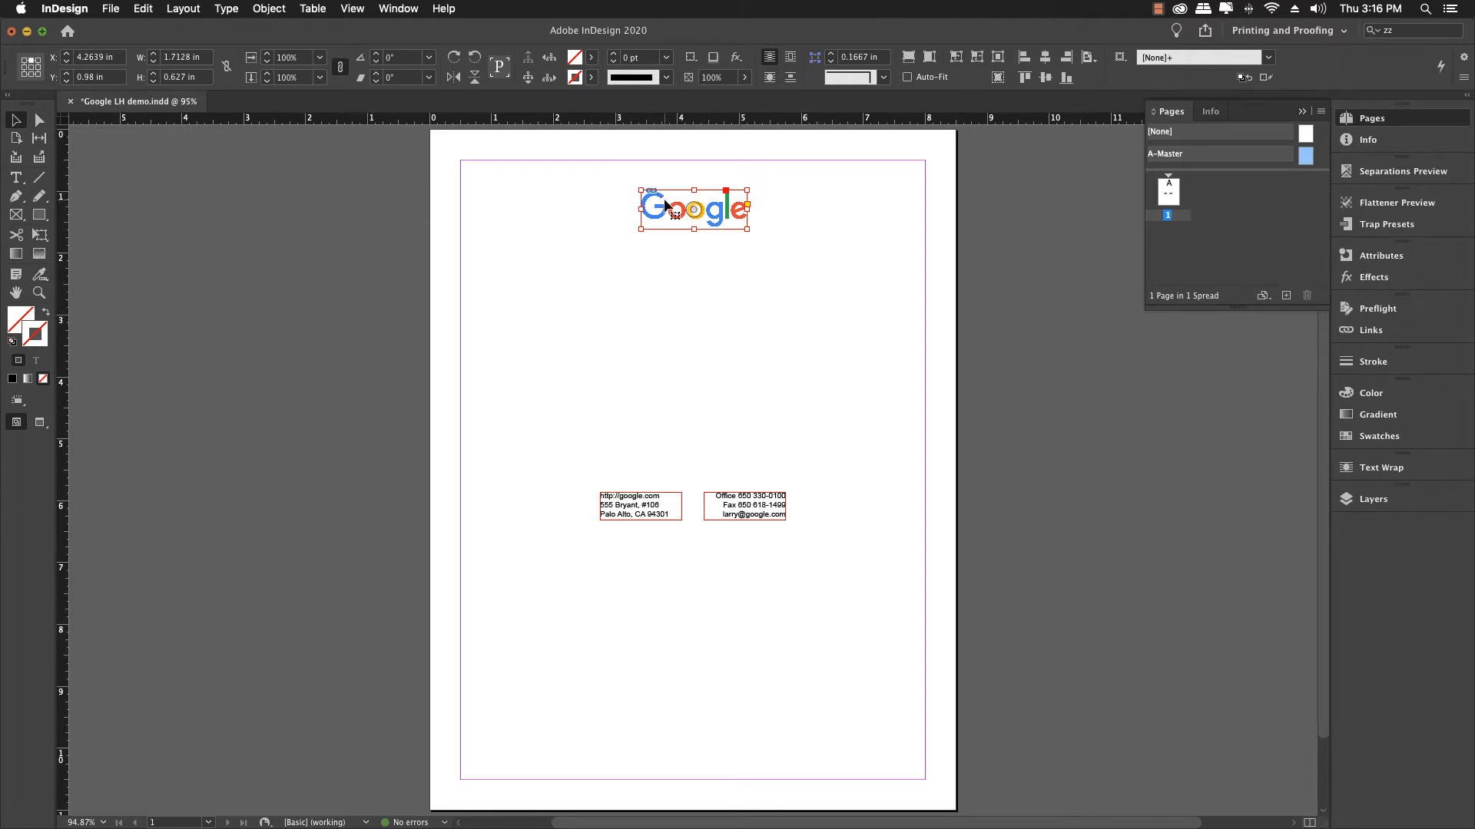
# Snap the Google logo to the top margin, centred on the page at X 4.25 in, Y 0.5 in.
pyautogui.moveTo(665, 206); pyautogui.dragTo(666, 181)
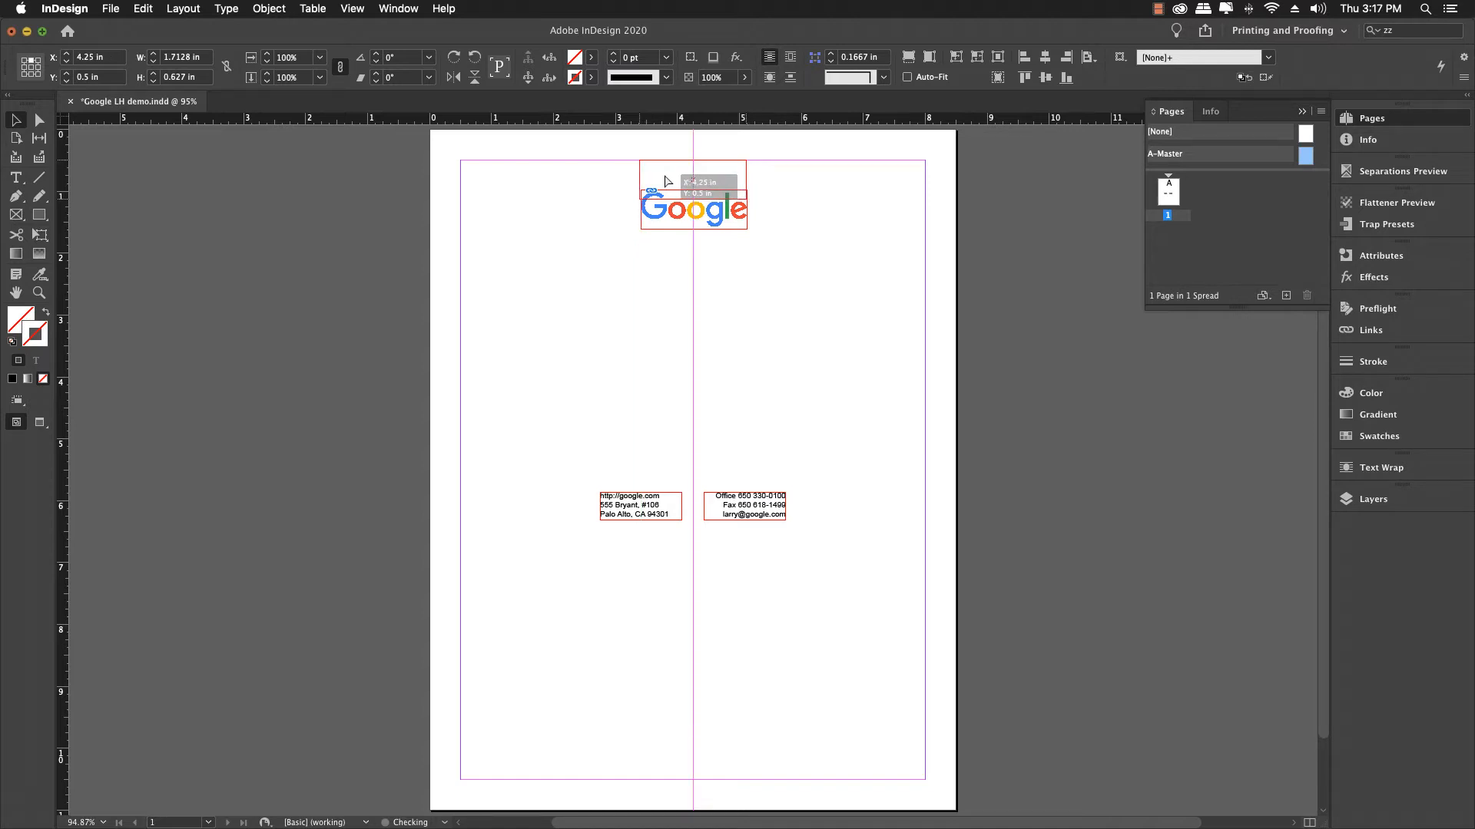
pyautogui.moveTo(665, 181); pyautogui.dragTo(665, 181)
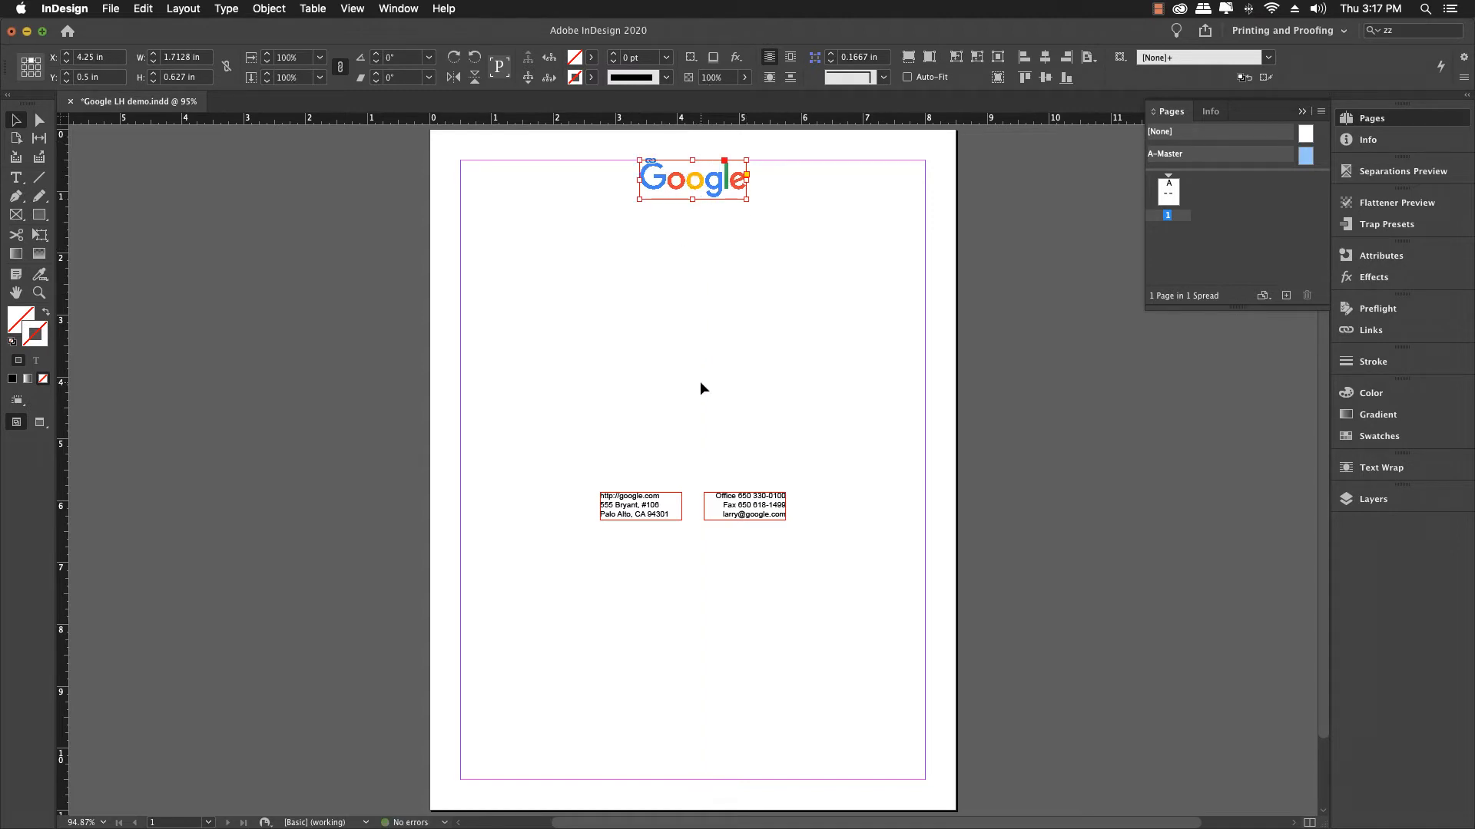
# Set the width of the Google logo's frame to 2.5 in.
pyautogui.scroll(-1, 696, 382)
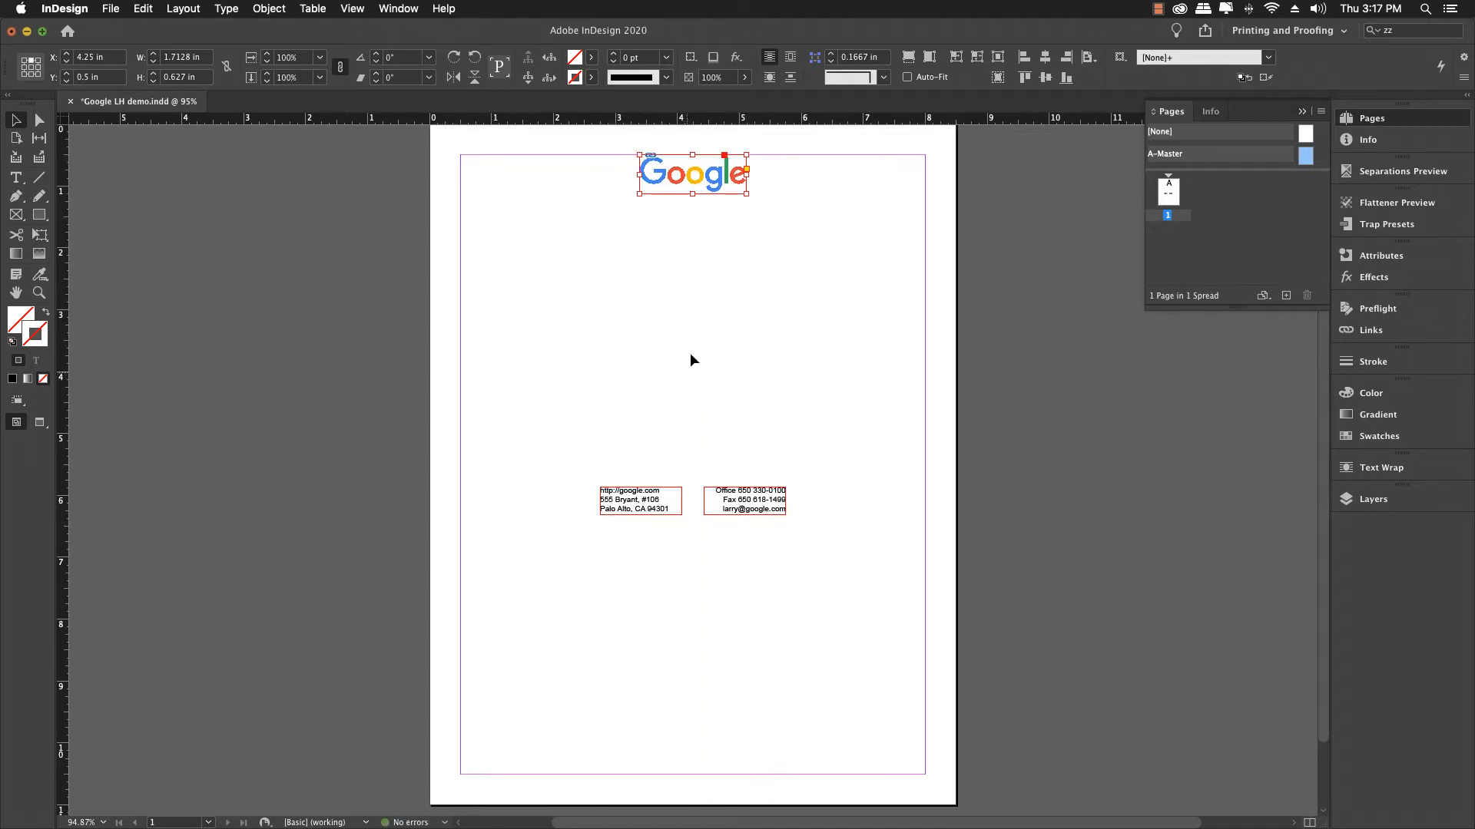
pyautogui.click(689, 240)
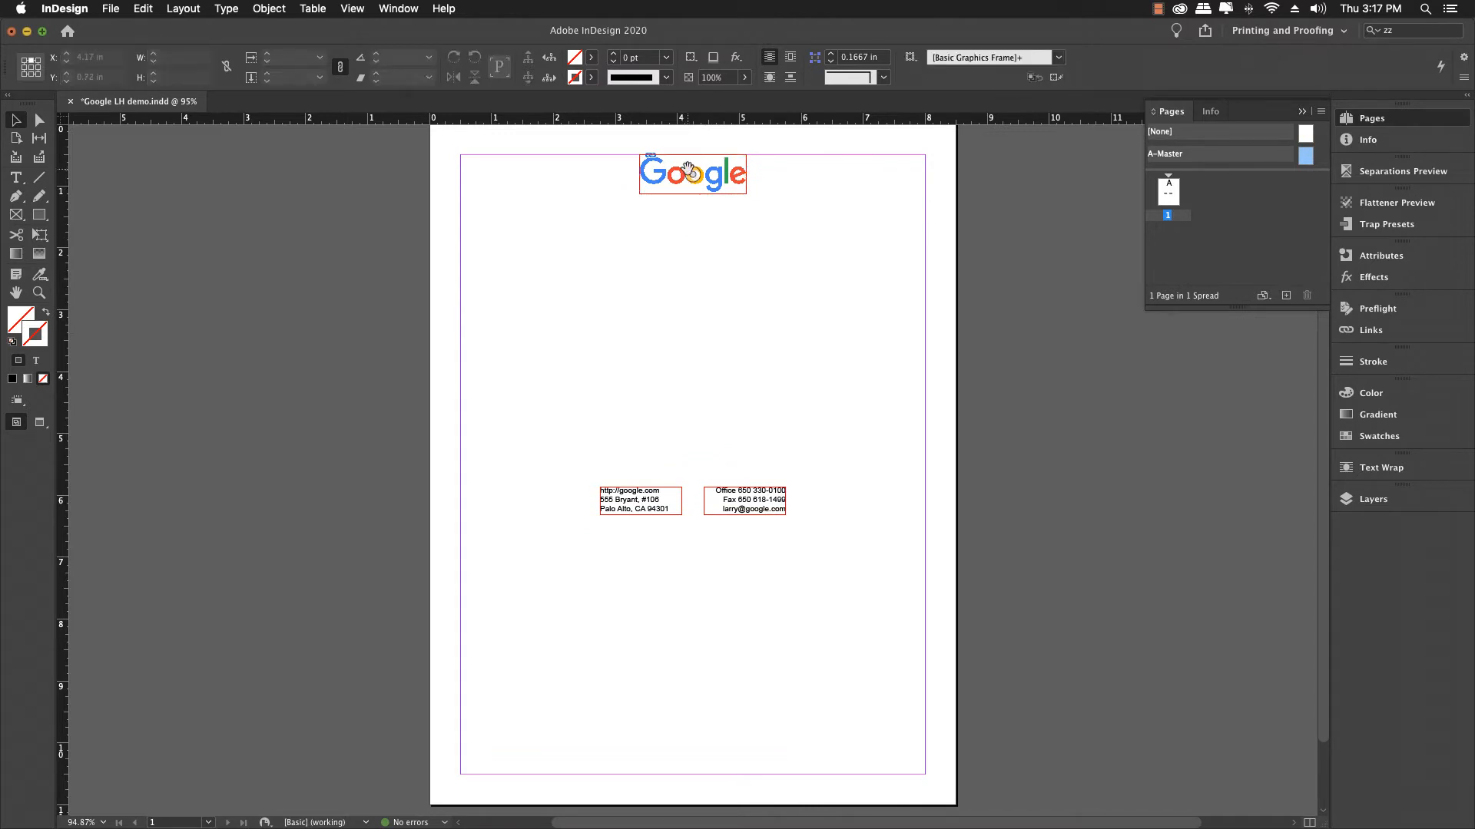
pyautogui.click(668, 183)
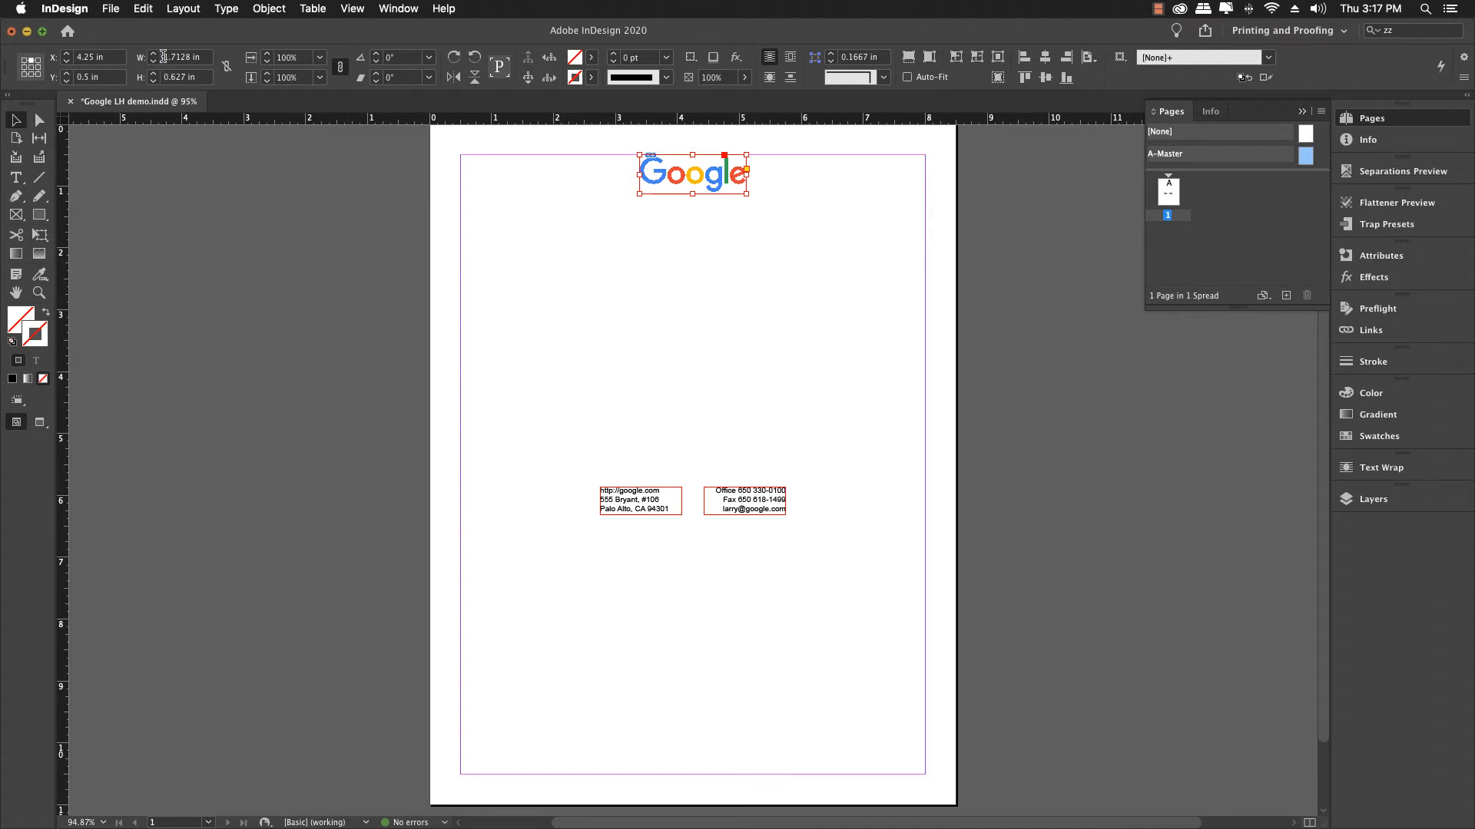
pyautogui.moveTo(162, 57); pyautogui.dragTo(200, 57)
pyautogui.write('2.5')
pyautogui.press('Return')
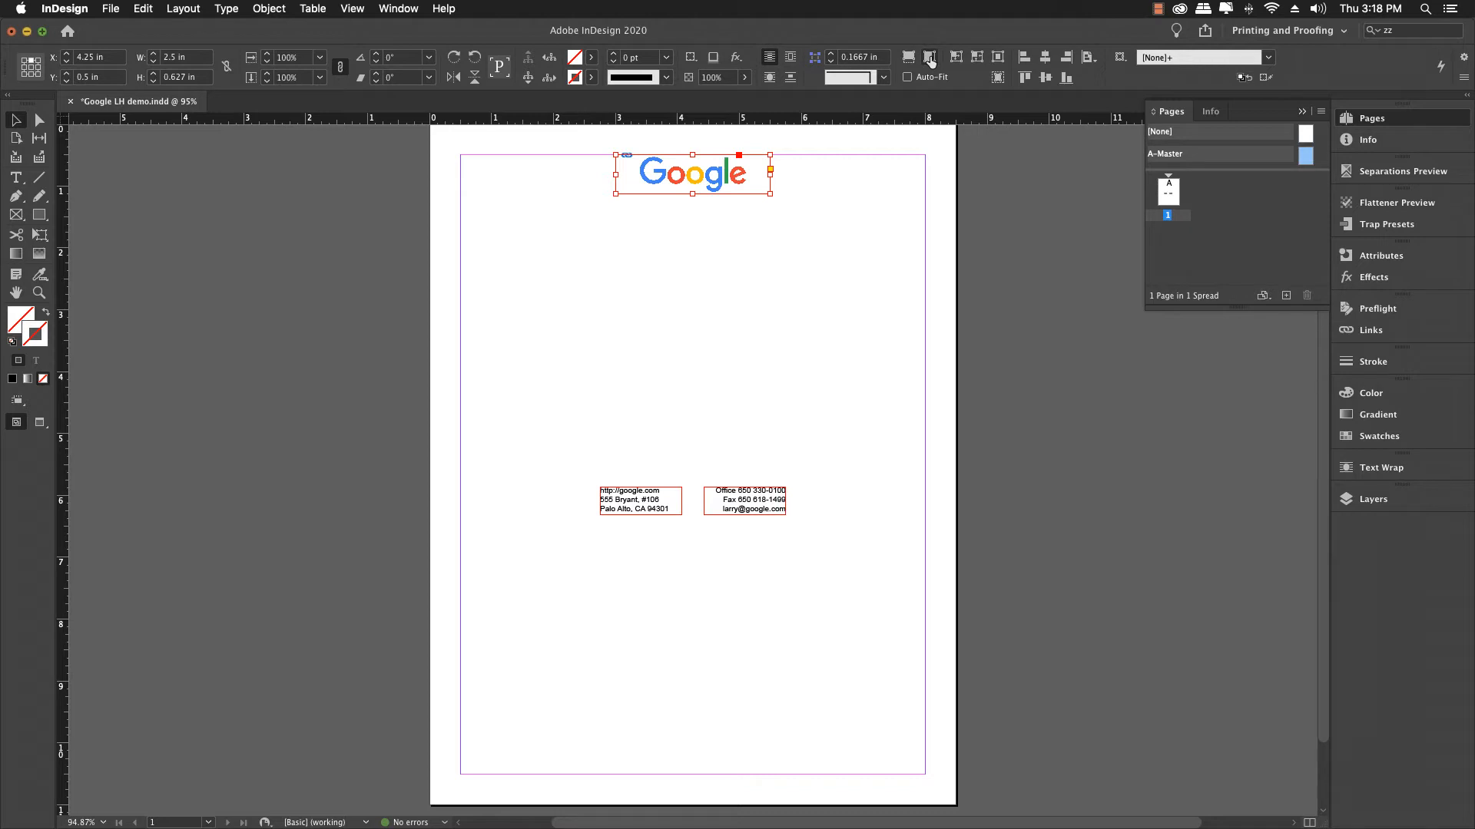
# Increase the logo frame's height to 0.9 in and fit the logo proportionally inside the frame.
pyautogui.click(929, 59)
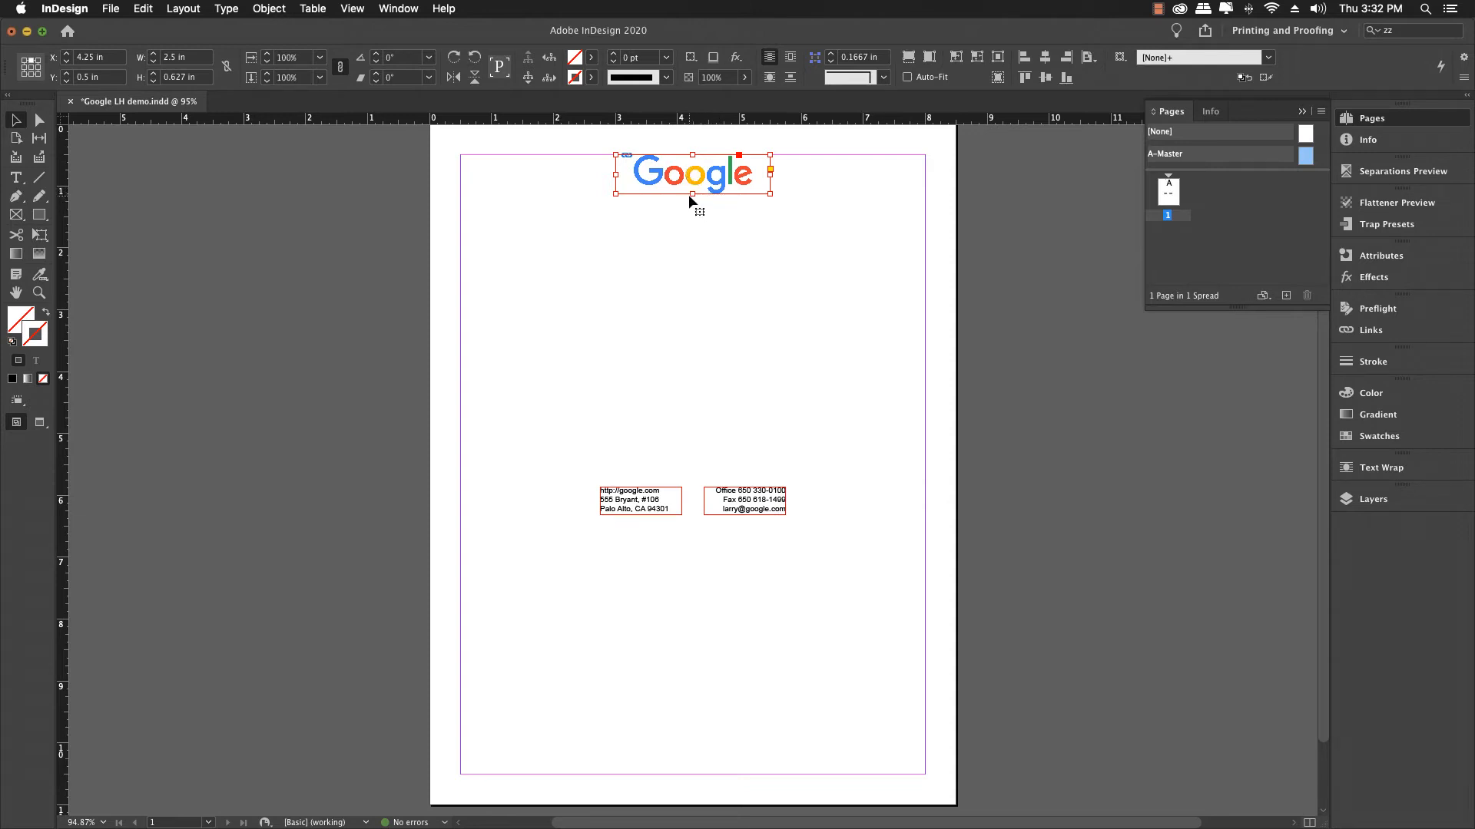
pyautogui.moveTo(691, 194); pyautogui.dragTo(690, 211)
pyautogui.click(929, 57)
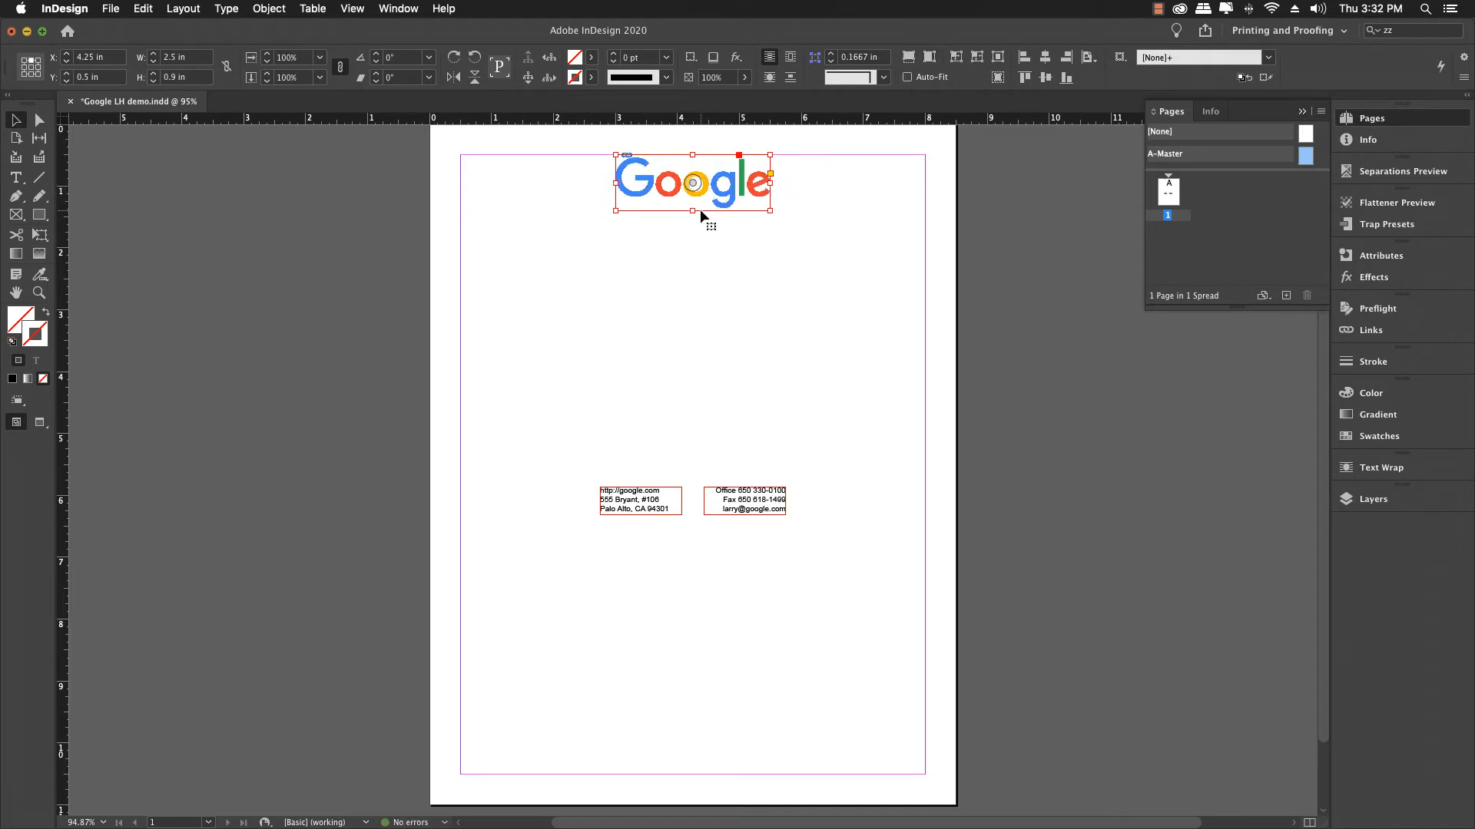
# Turn on Auto-Fit for the logo frame and try enlarging it to 2.93 by 1.24 in, undoing the resize.
pyautogui.click(907, 78)
pyautogui.moveTo(769, 210); pyautogui.dragTo(797, 231)
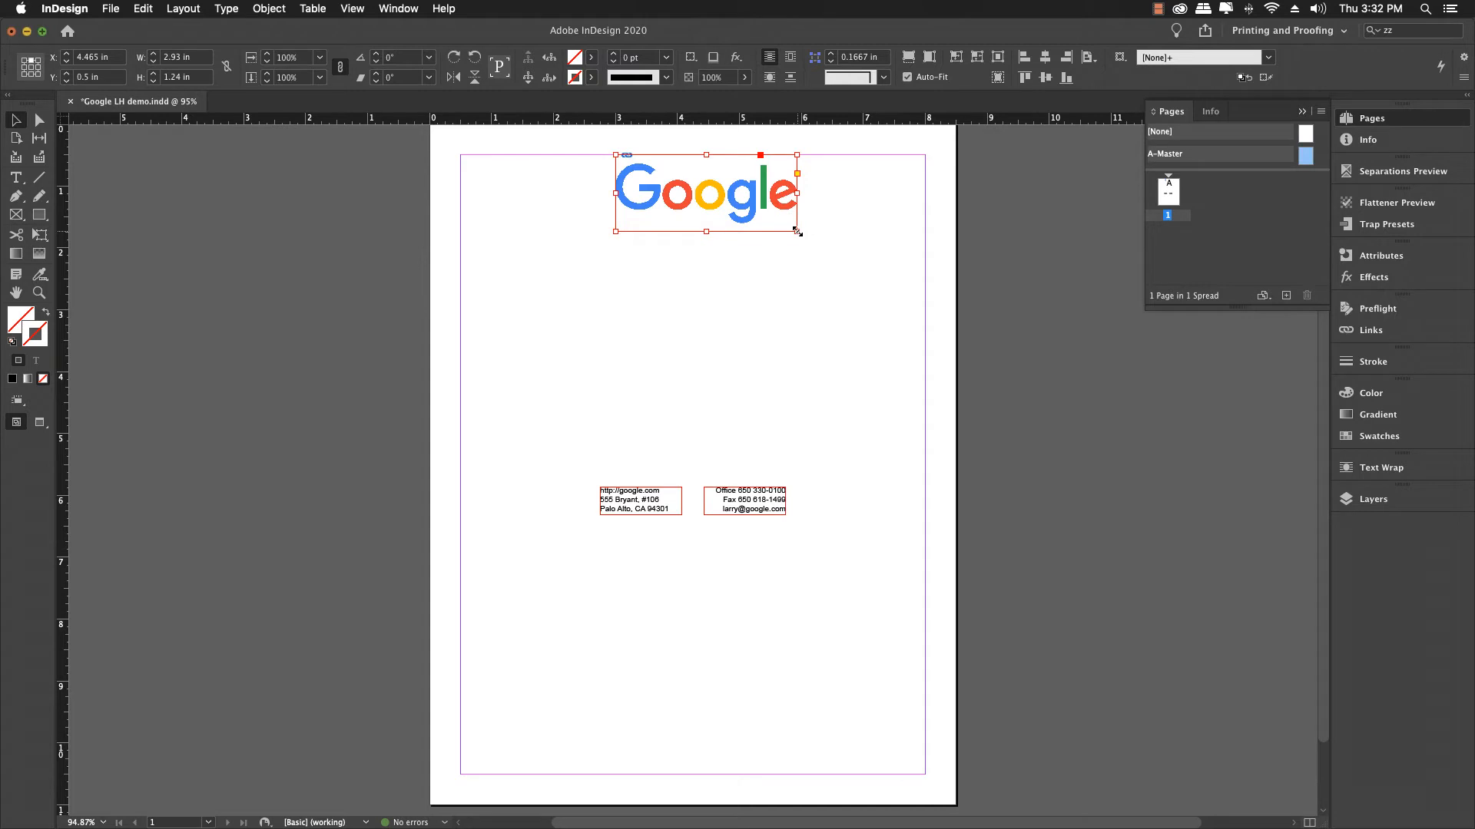
pyautogui.press('super+z')
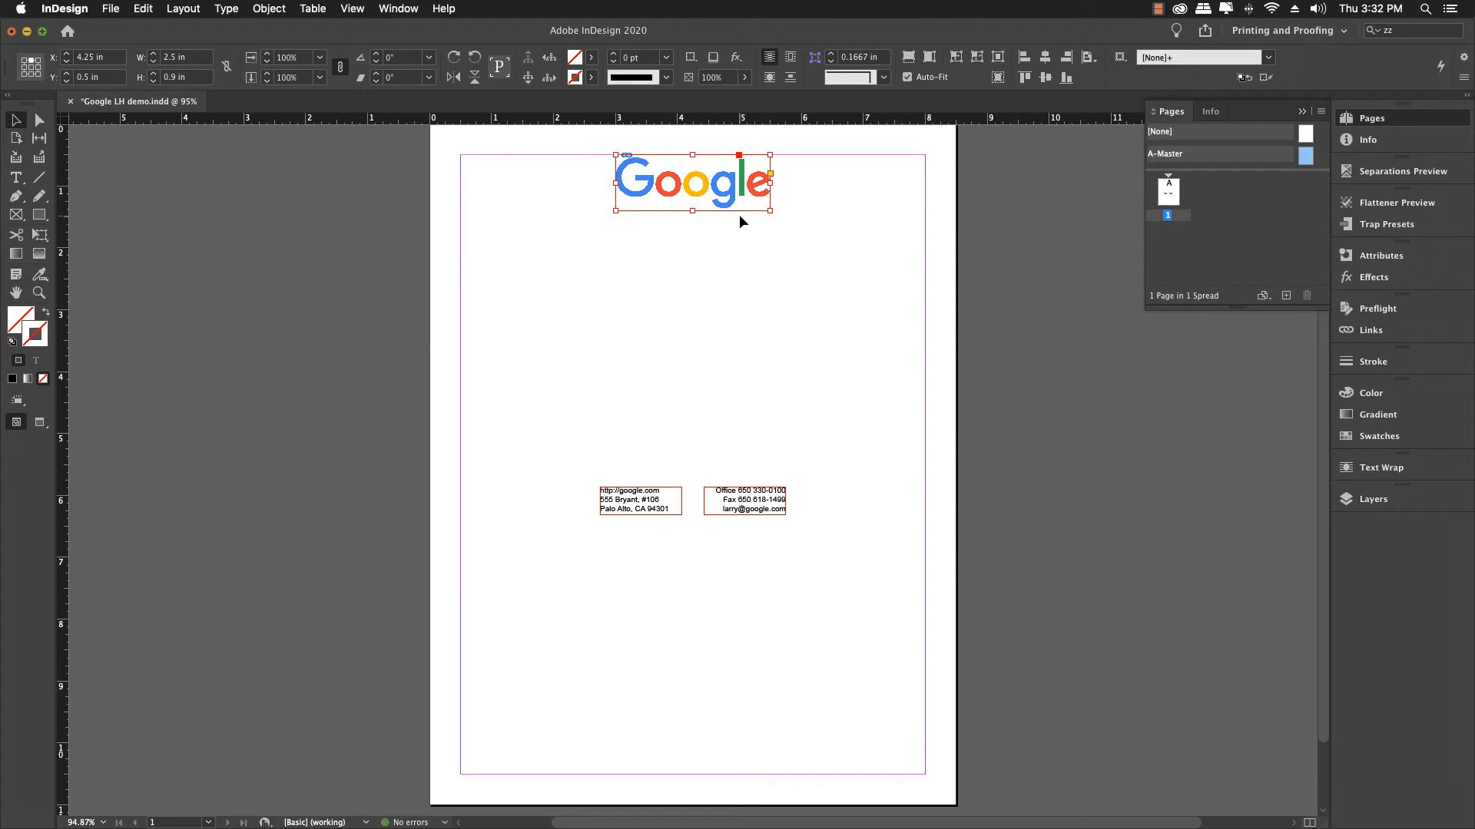
# Fit the Google logo's frame to its content.
pyautogui.click(756, 224)
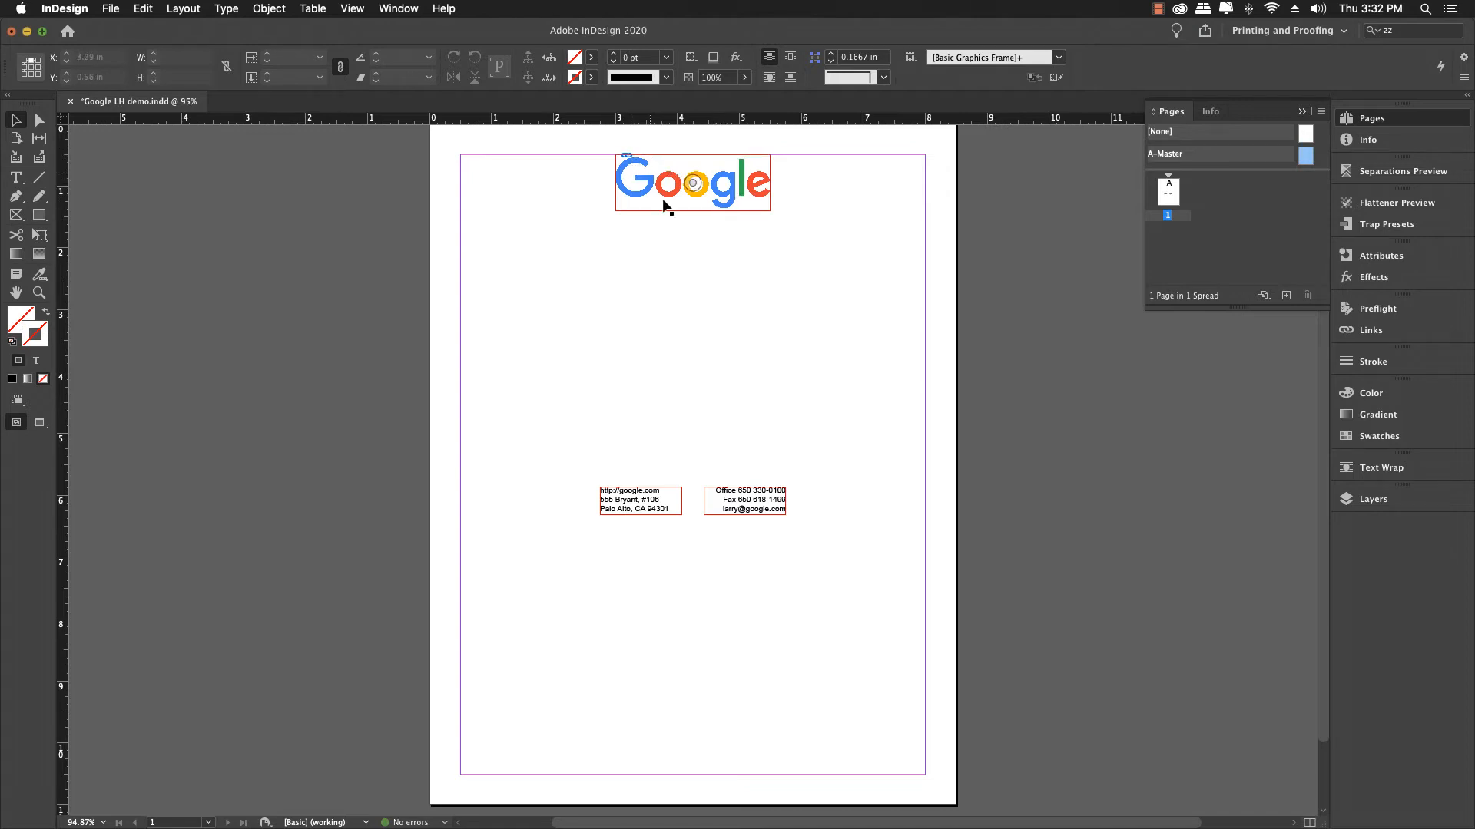
pyautogui.click(742, 206)
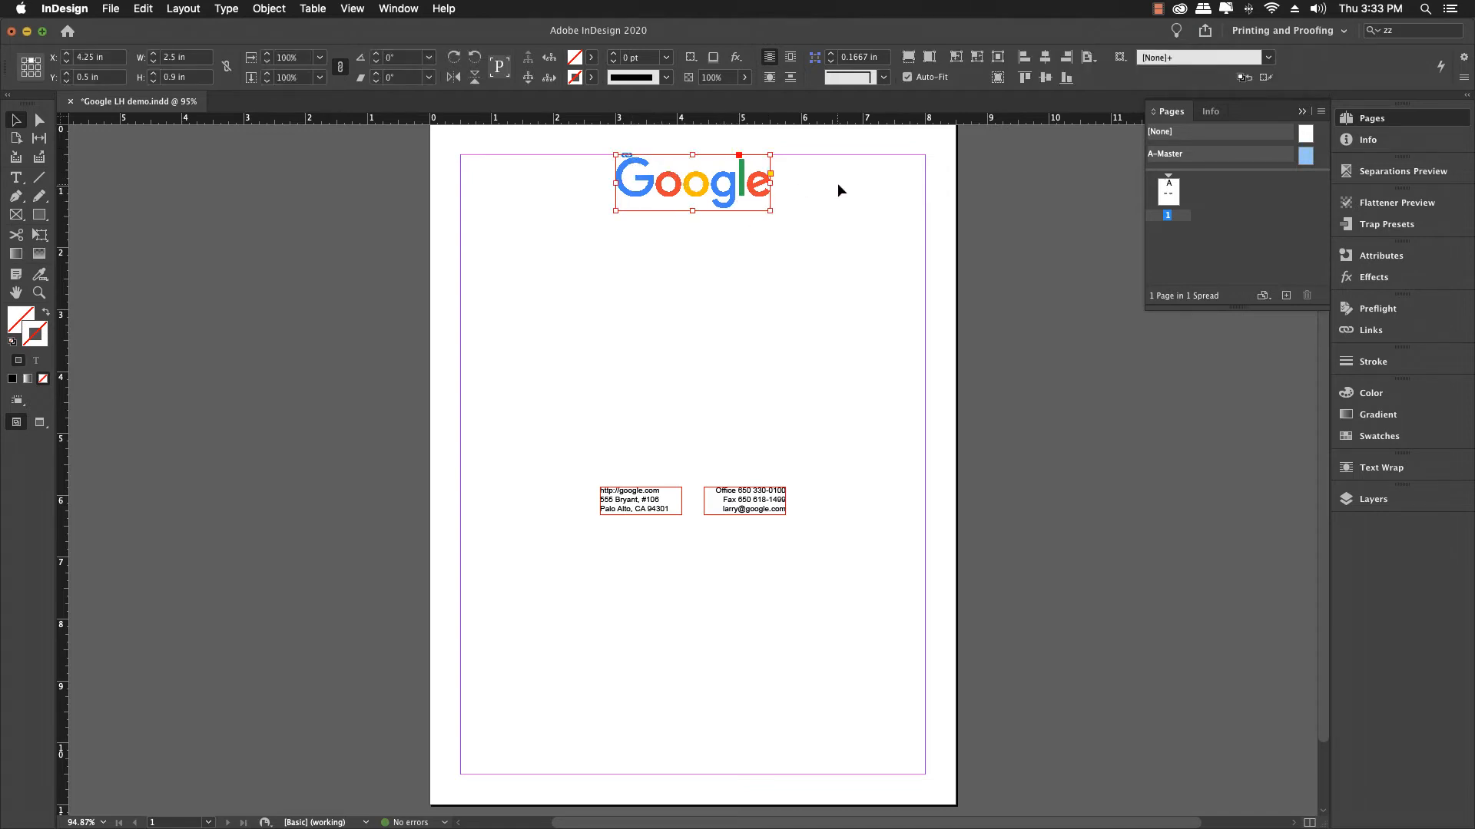
pyautogui.click(977, 57)
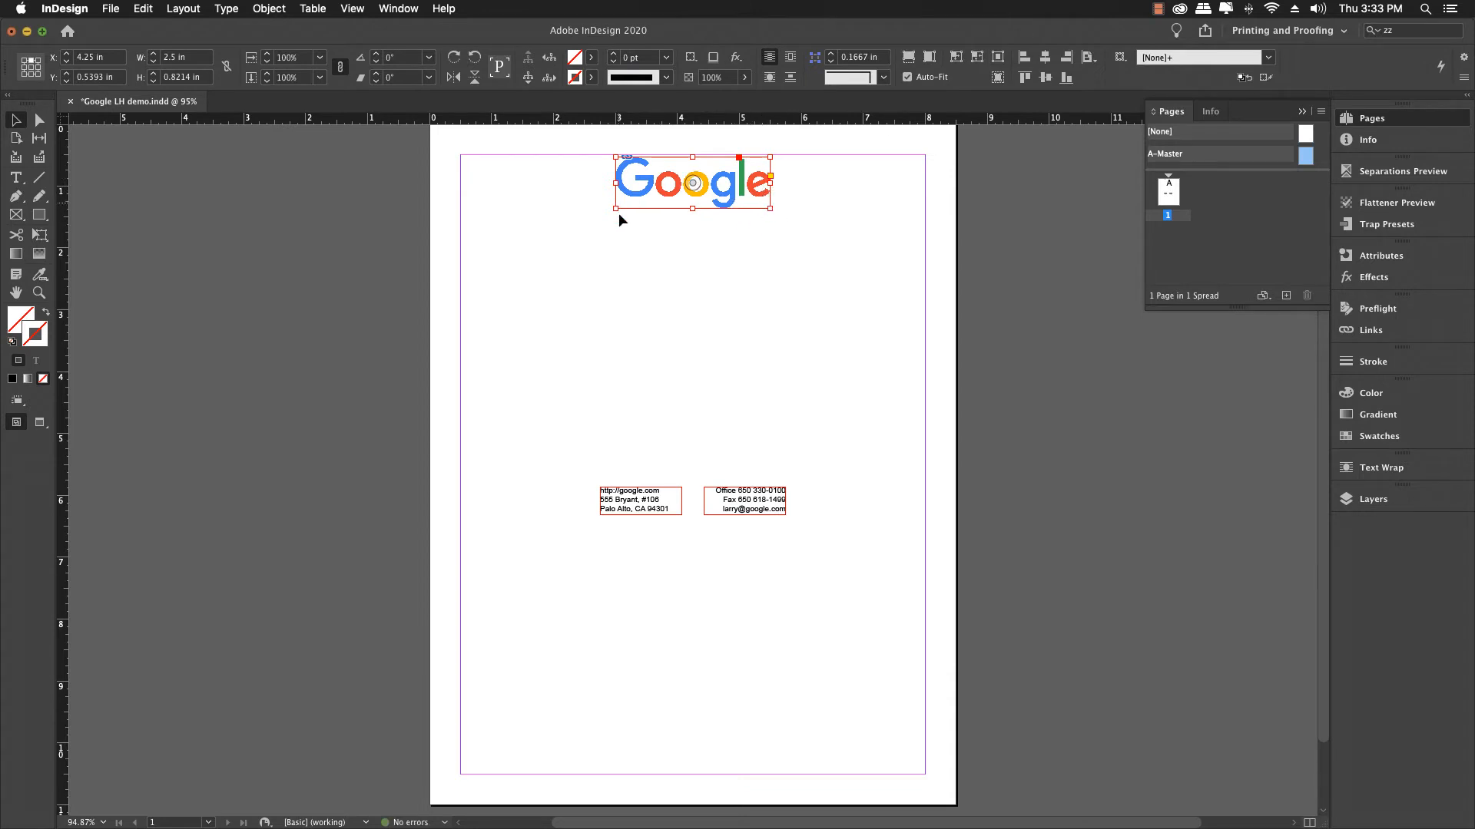
pyautogui.click(694, 252)
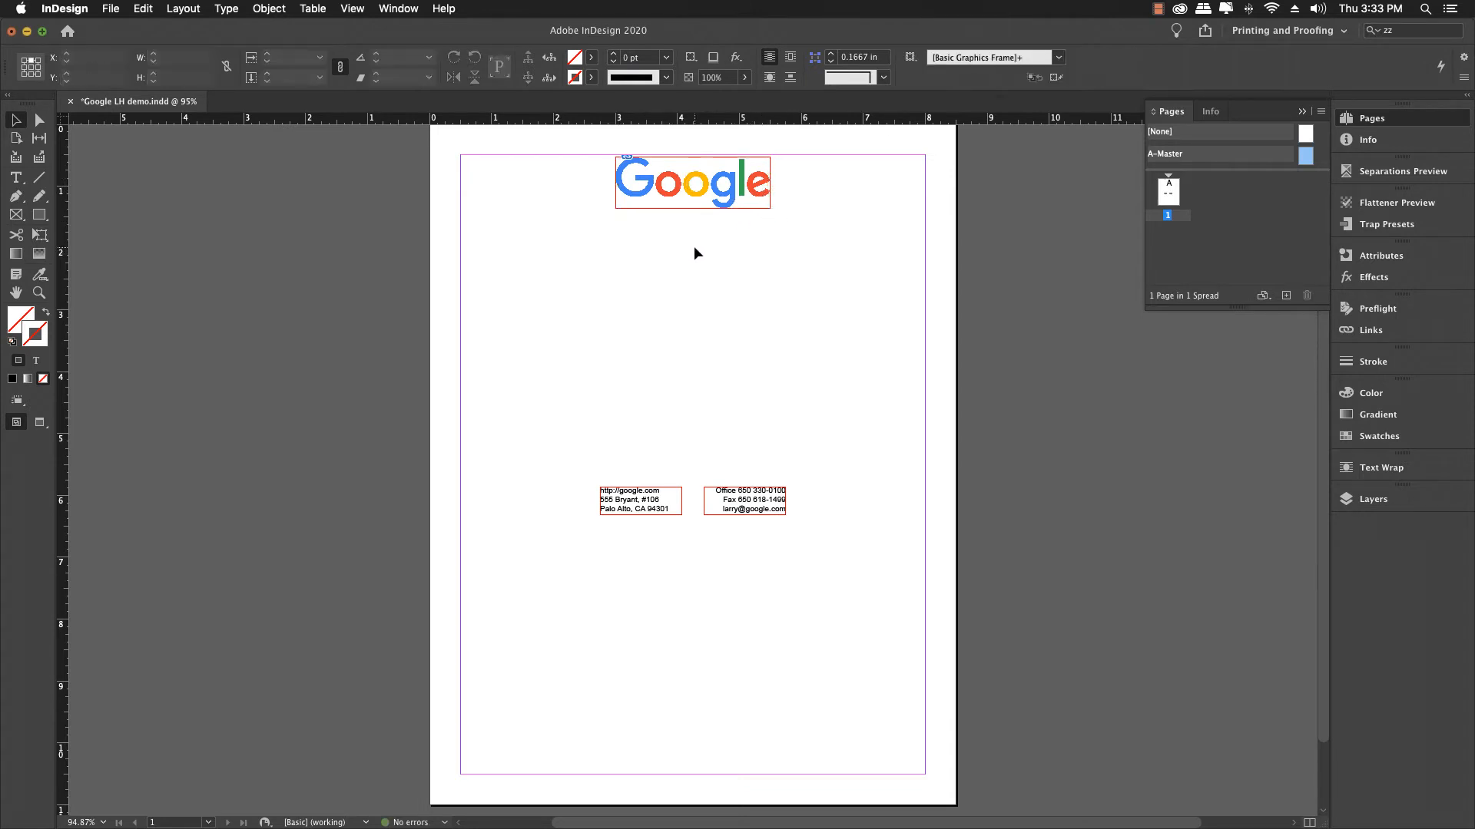
# Move the Google logo up so its frame meets the top margin, and save the document.
pyautogui.click(696, 205)
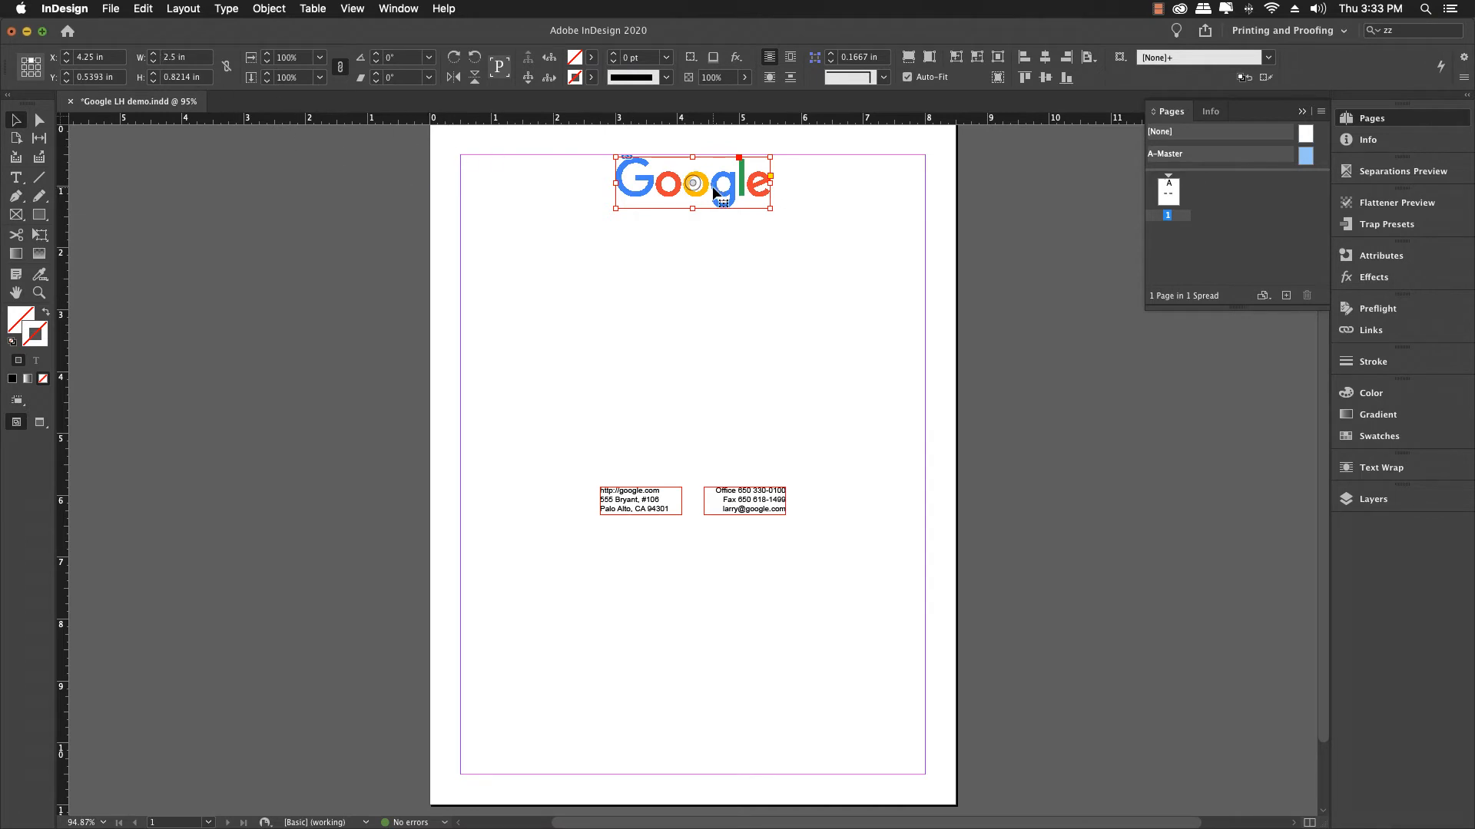
pyautogui.moveTo(715, 191); pyautogui.dragTo(715, 190)
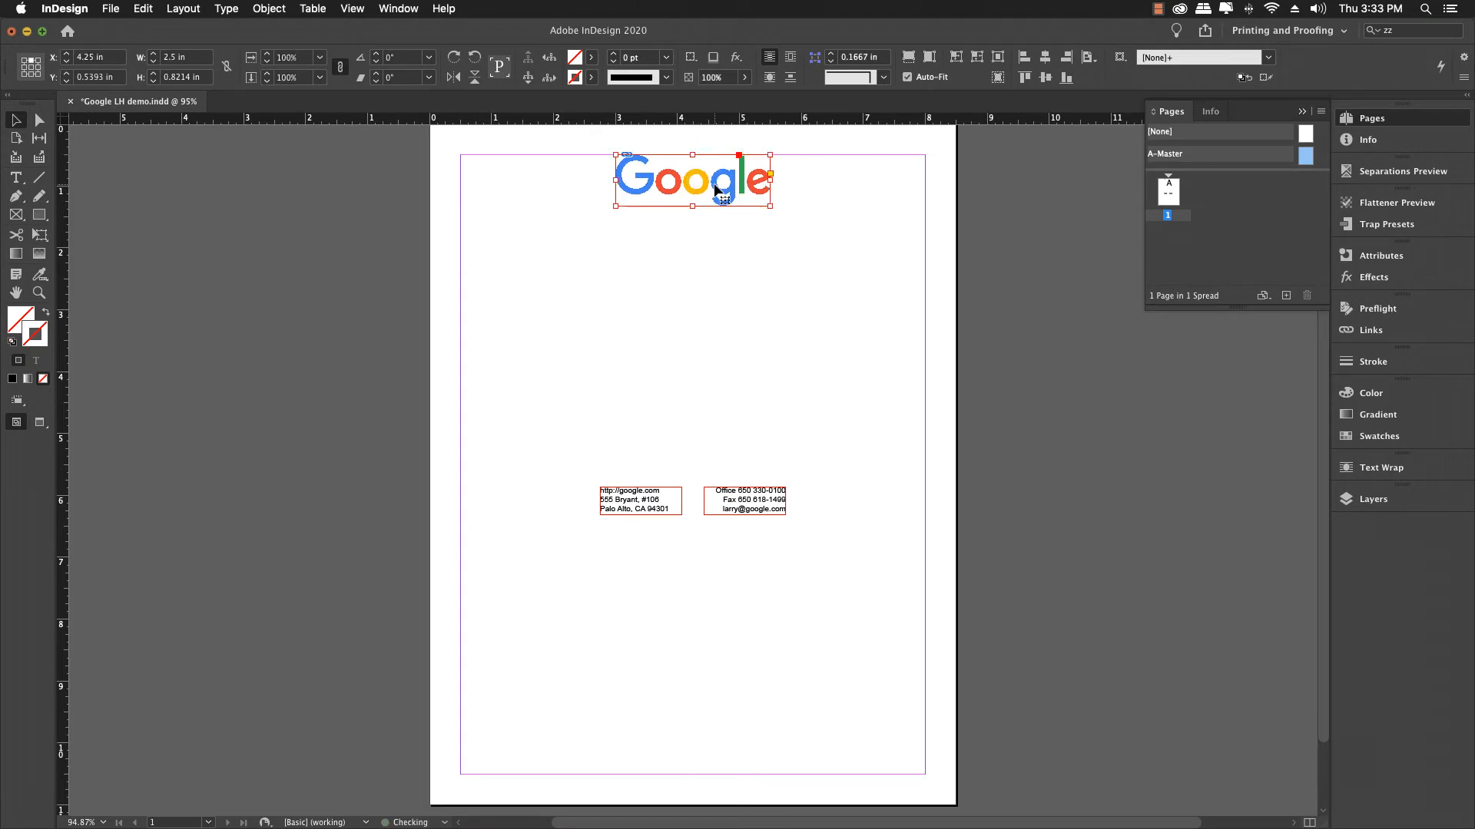
pyautogui.click(717, 232)
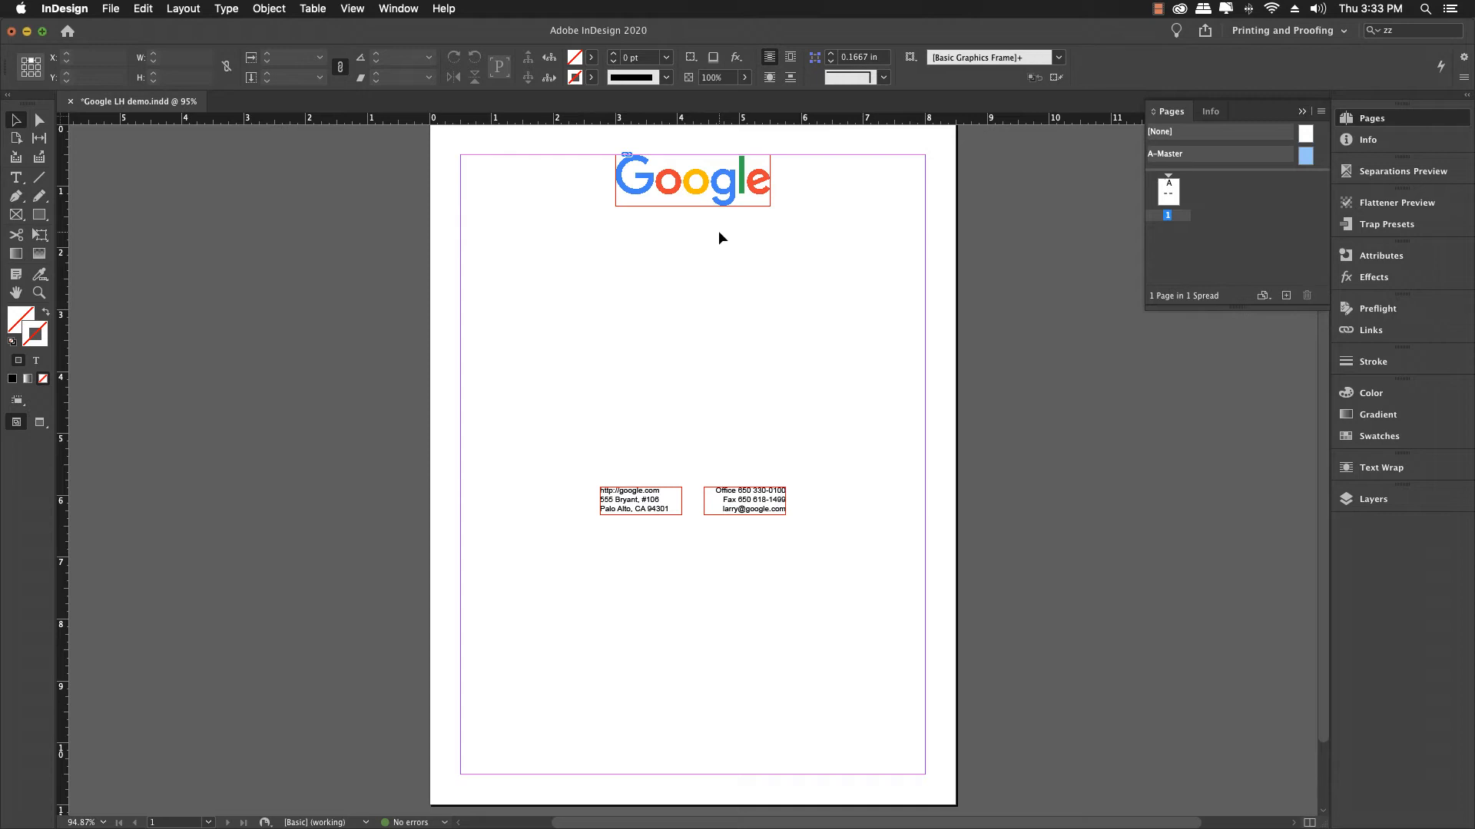
pyautogui.press('super+s')
# Move the website and address text frame down to the bottom margin and widen it to 7.5 in, spanning both side margins.
pyautogui.click(646, 511)
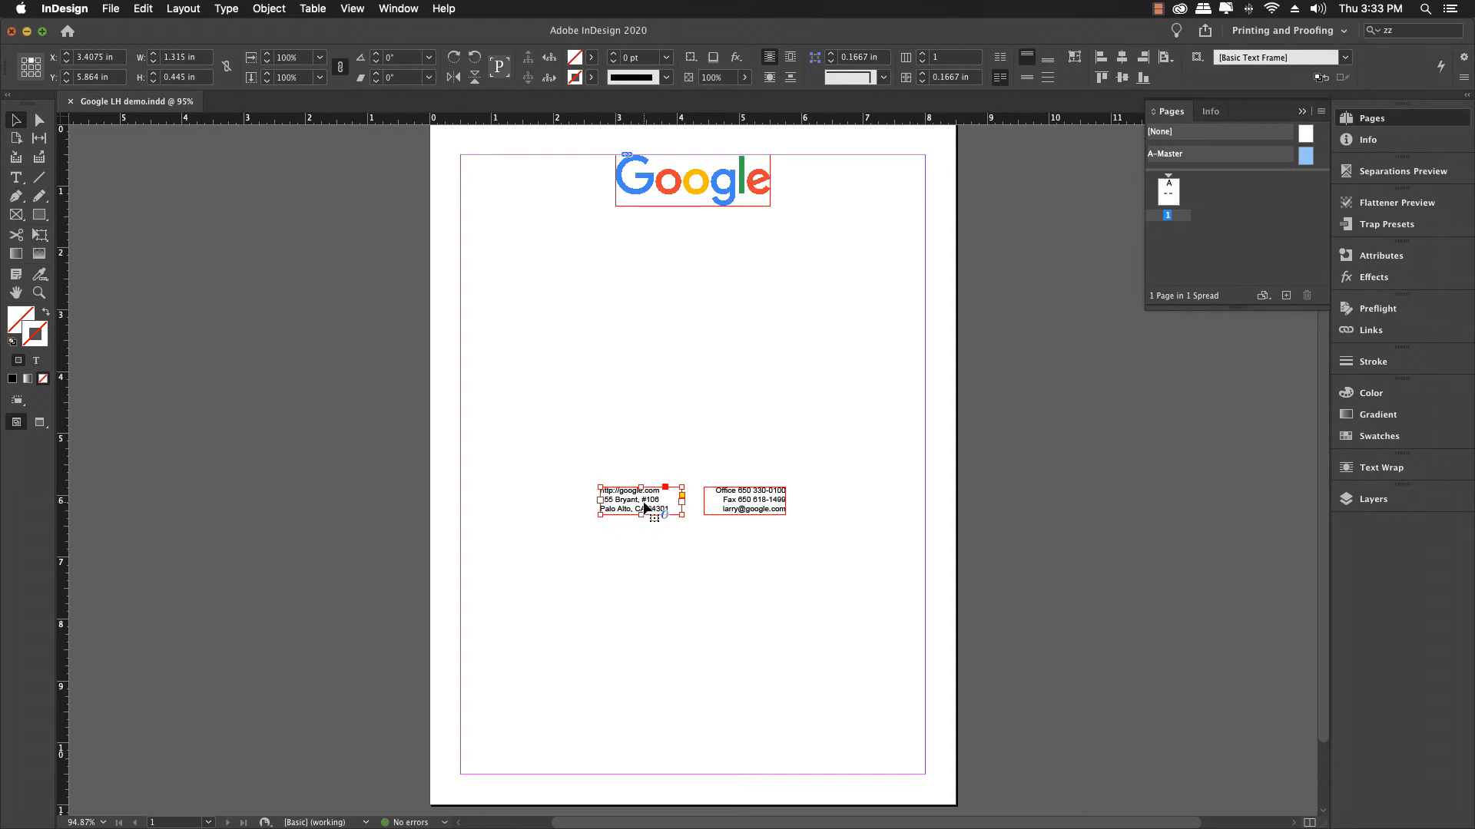
pyautogui.moveTo(646, 508); pyautogui.dragTo(922, 768)
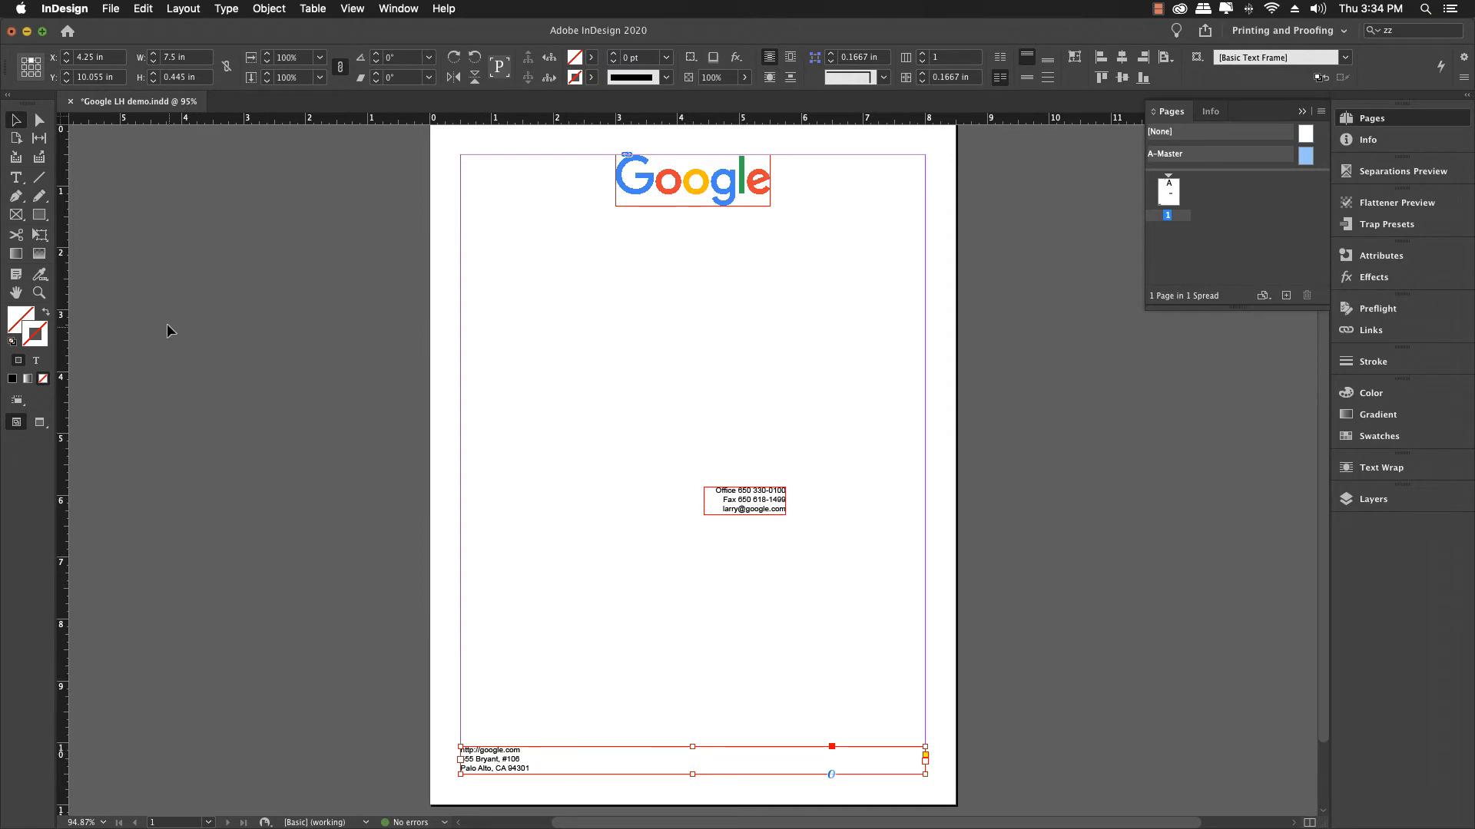
# Join the street and city lines of the footer address into one line separated by a comma.
pyautogui.click(15, 177)
pyautogui.click(477, 768)
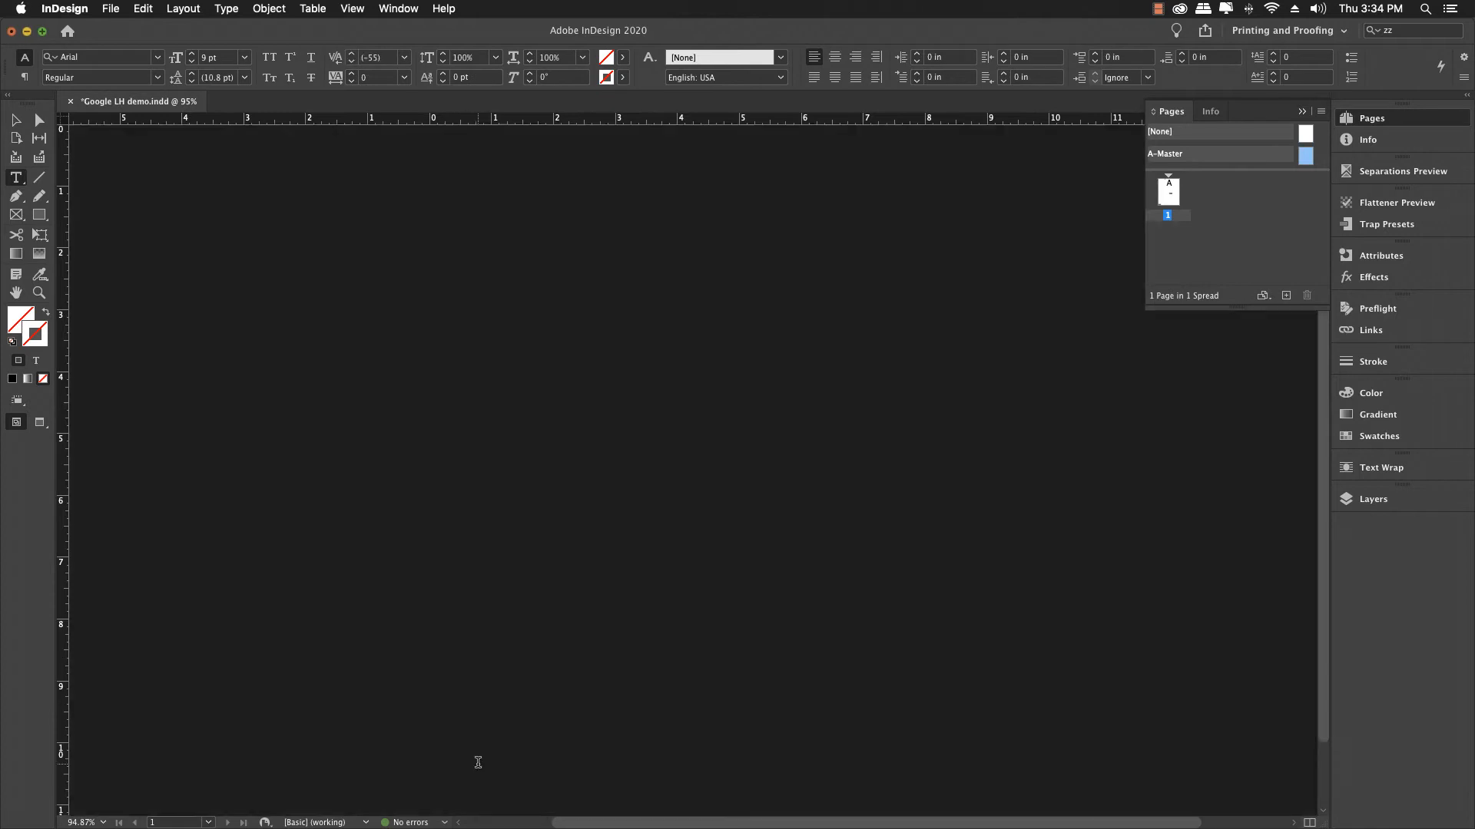
pyautogui.click(488, 793)
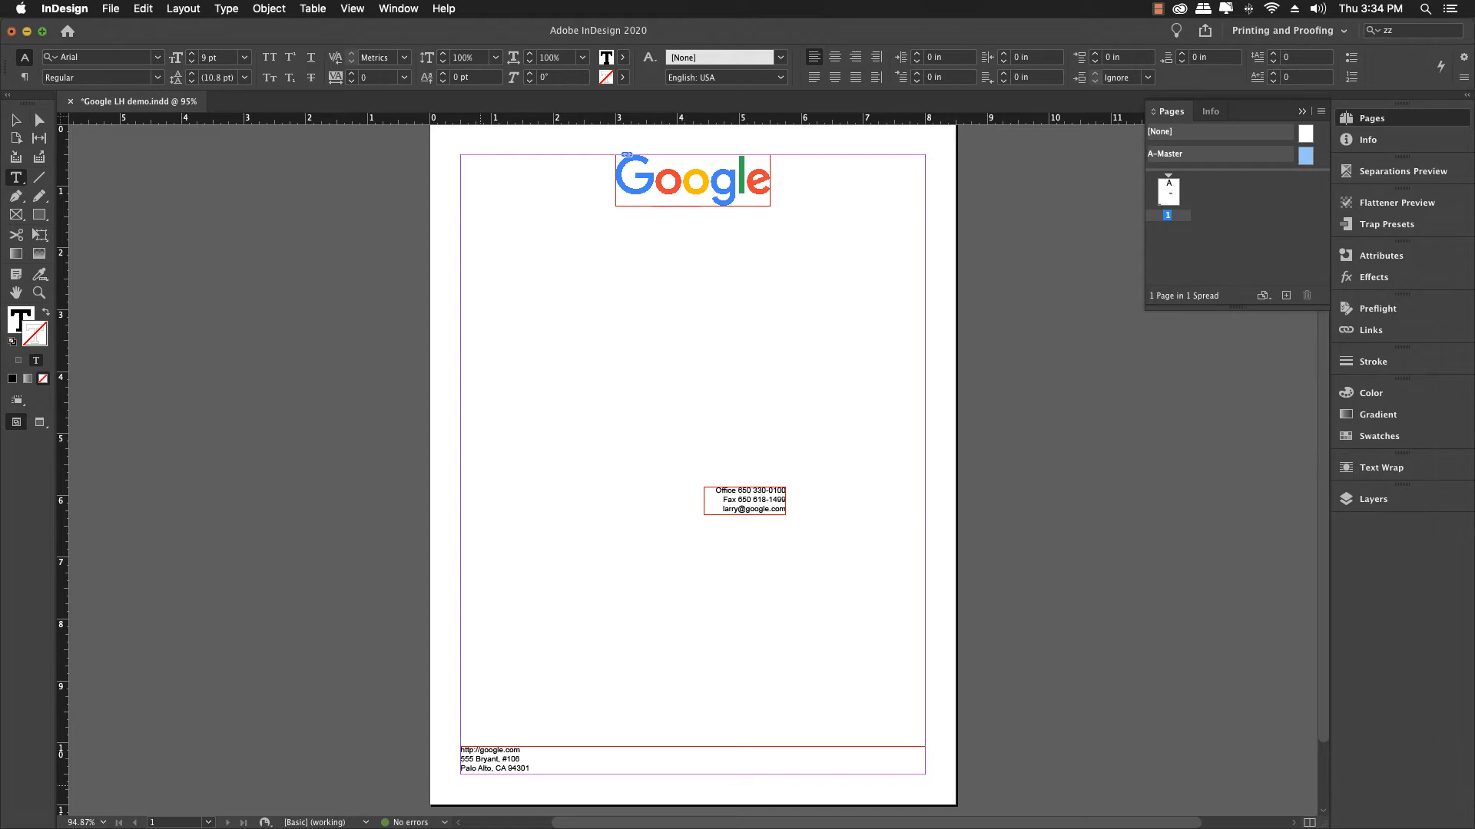
pyautogui.press('BackSpace')
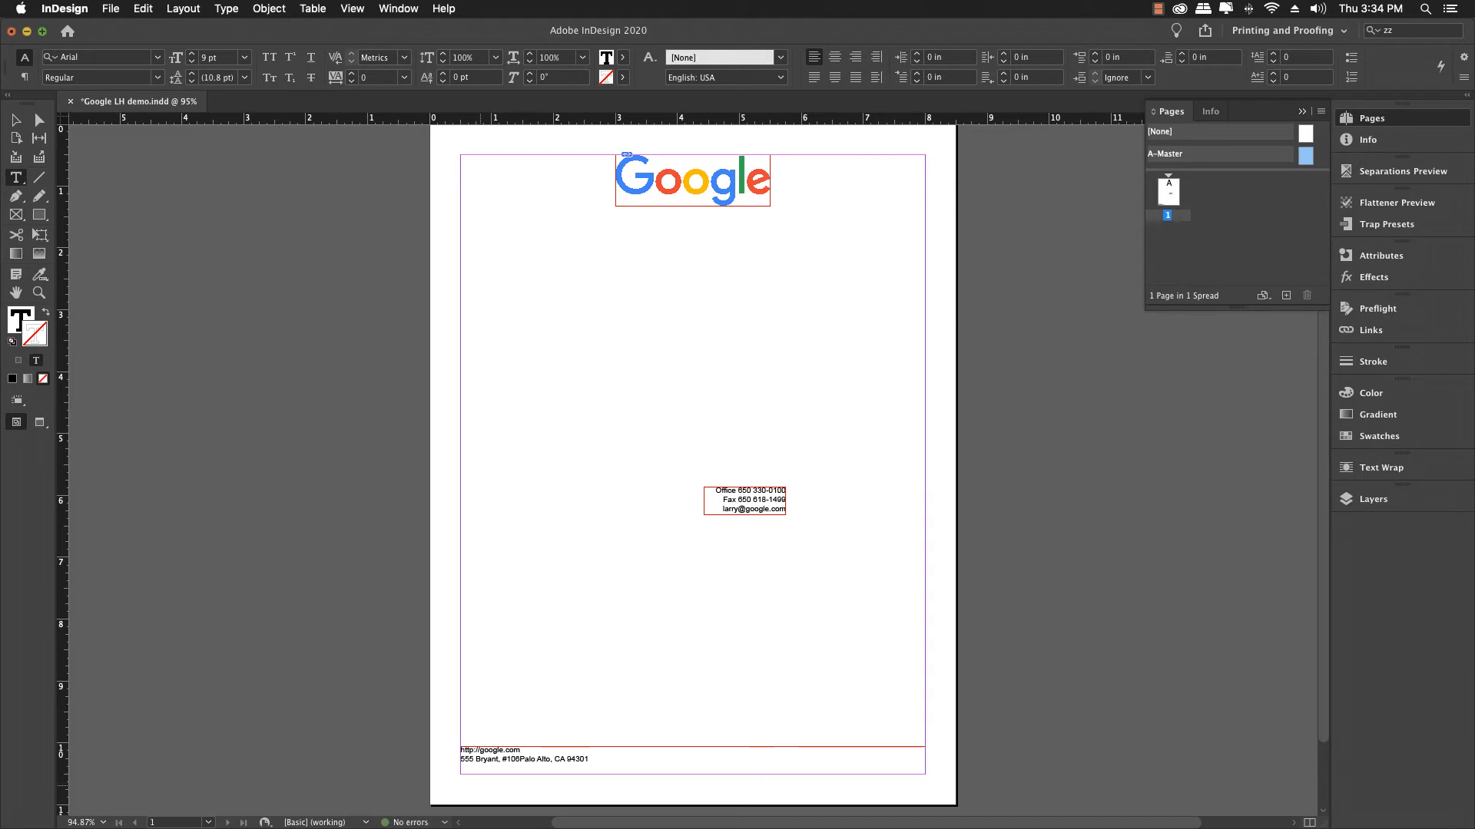
pyautogui.write(',')
# Move the office, fax and e-mail lines from the mid-page frame below the footer address and extend the footer frame upward to fit them.
pyautogui.moveTo(715, 491); pyautogui.dragTo(792, 506)
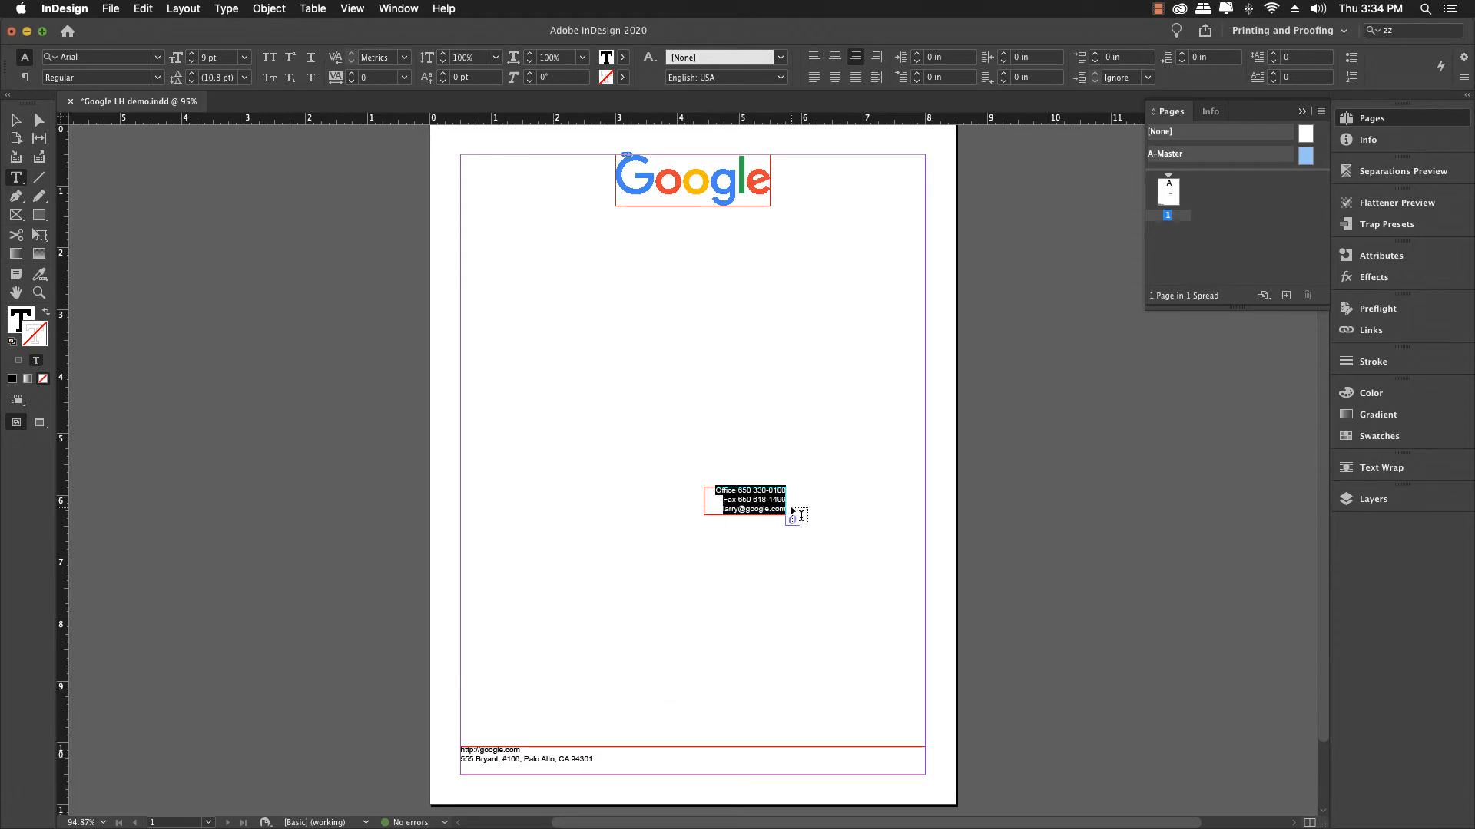
pyautogui.press('BackSpace')
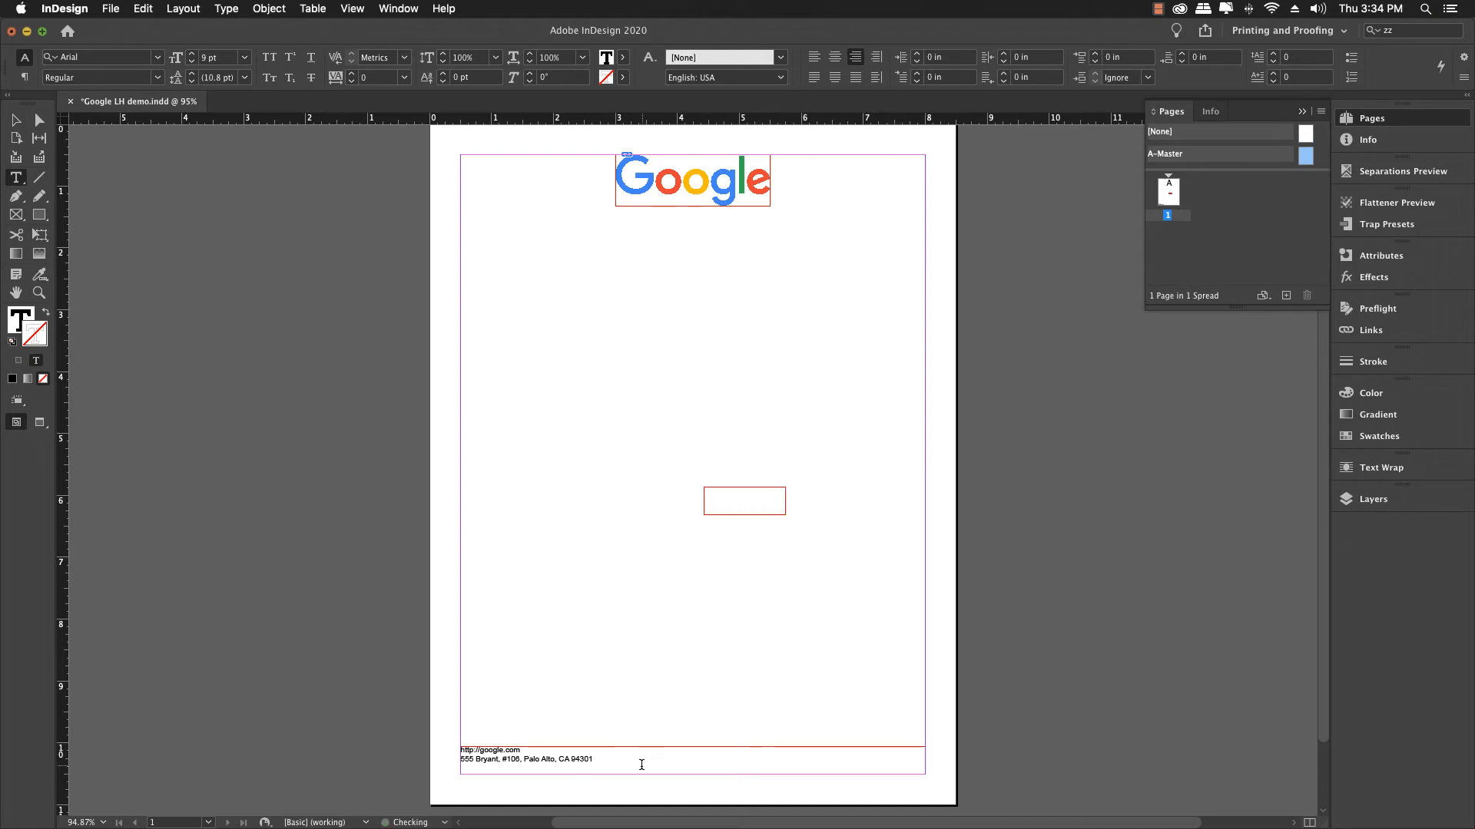
pyautogui.click(612, 763)
pyautogui.press('Return')
pyautogui.press('super+v')
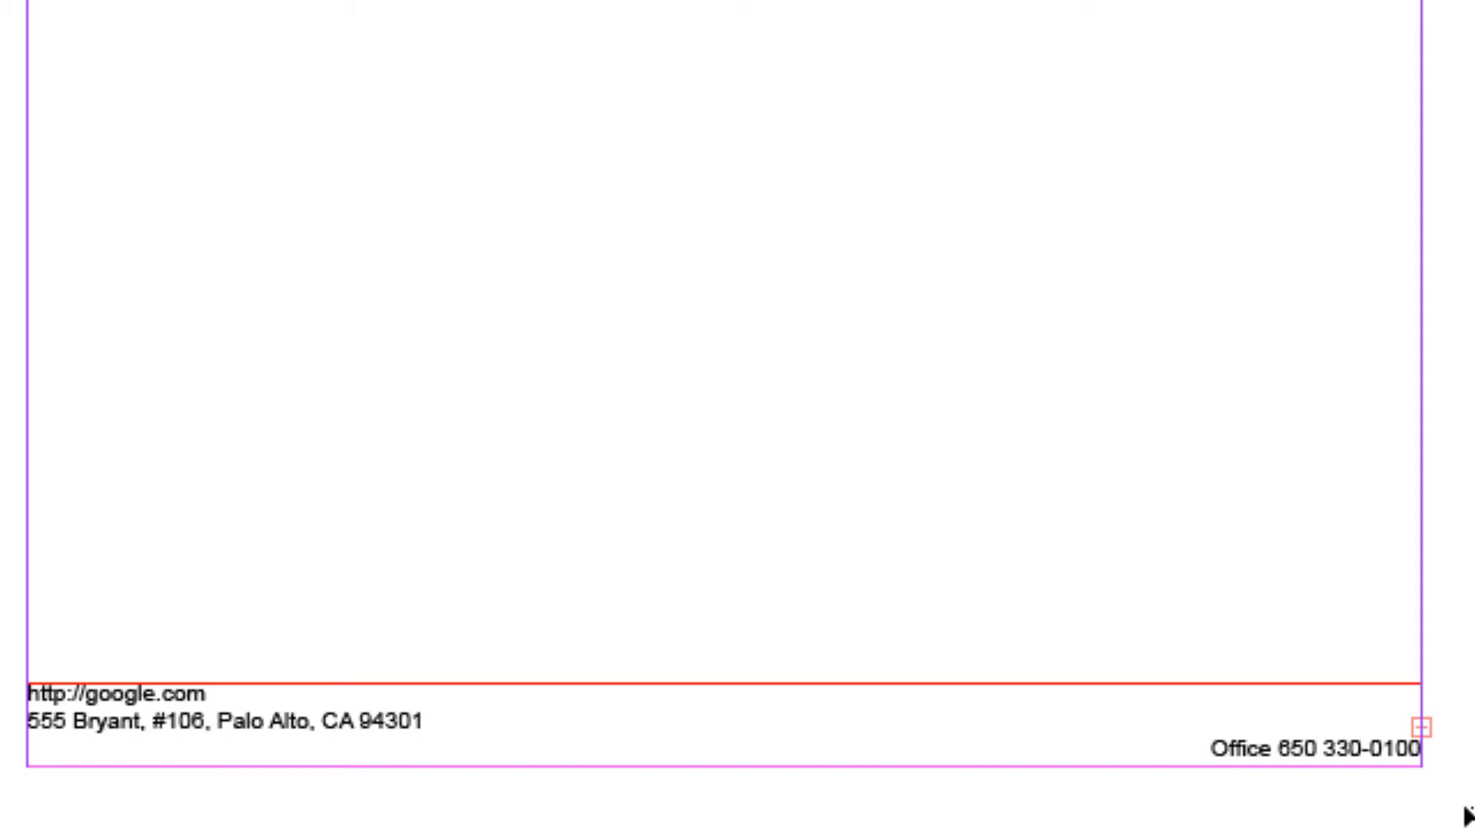
pyautogui.moveTo(1464, 808); pyautogui.dragTo(1465, 809)
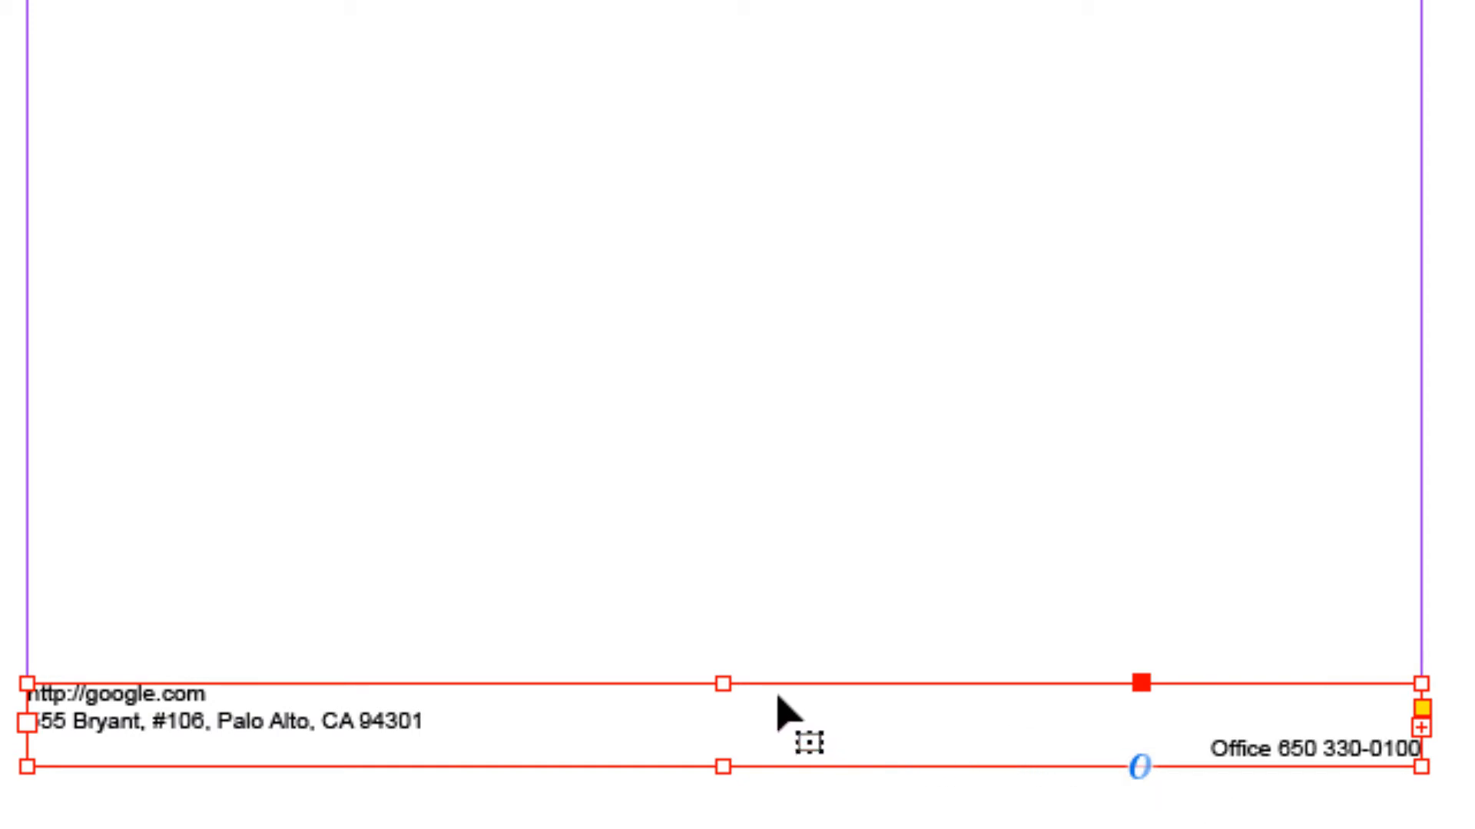
pyautogui.moveTo(723, 683); pyautogui.dragTo(729, 636)
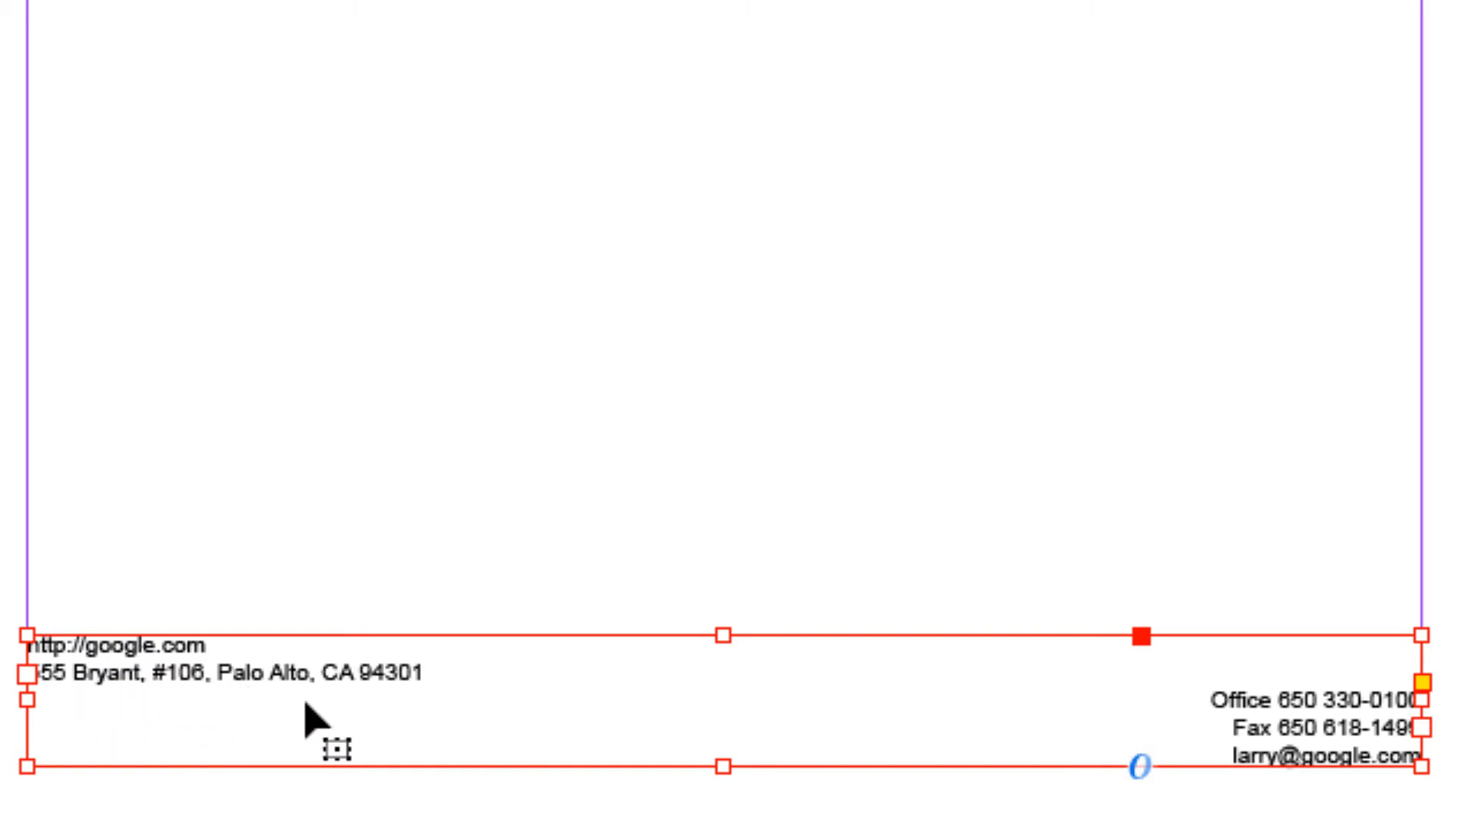
# Join the office, fax and e-mail lines in the footer into a single line separated by " | ".
pyautogui.doubleClick(597, 690)
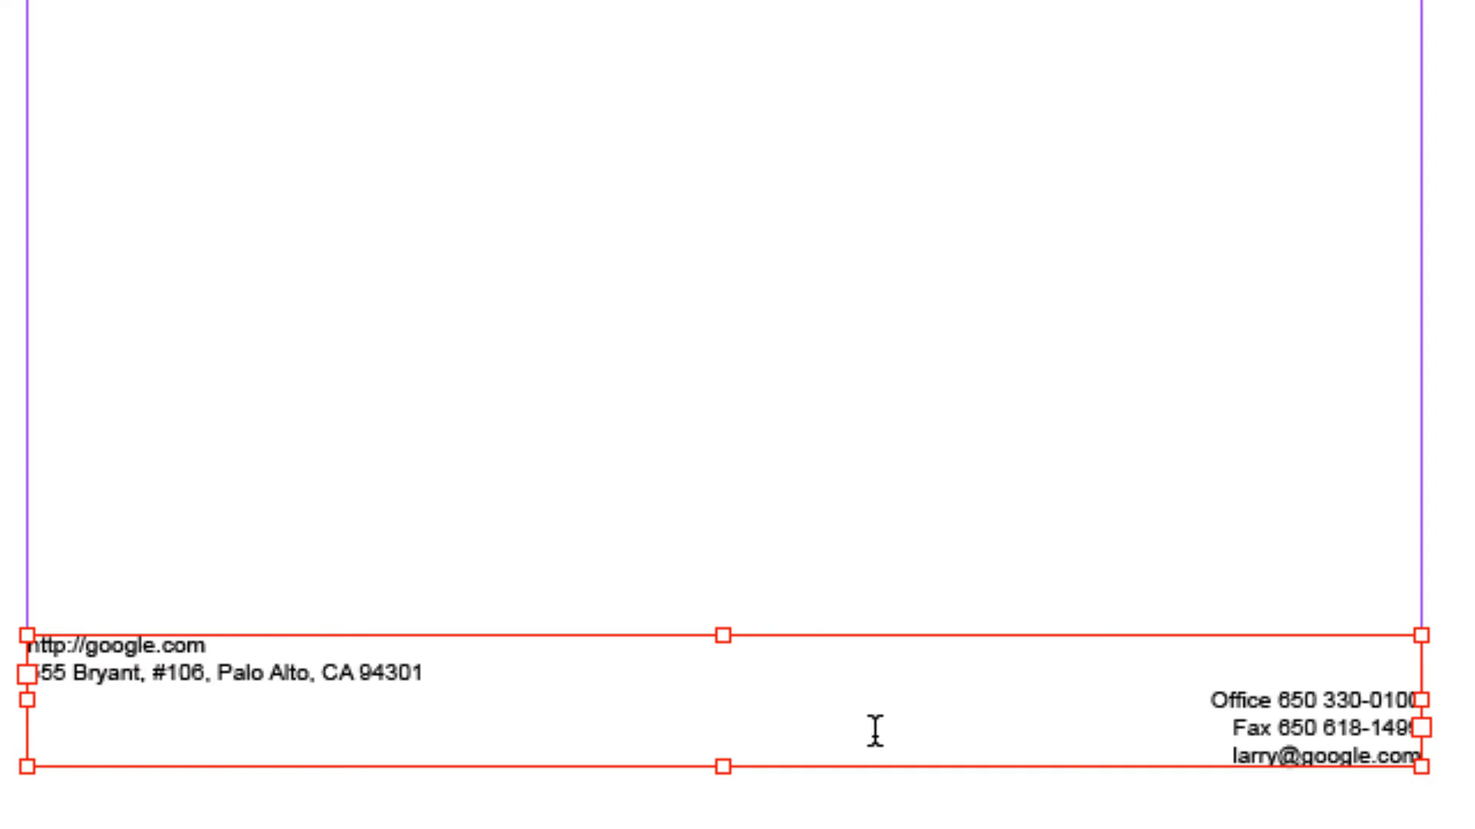
pyautogui.click(1227, 728)
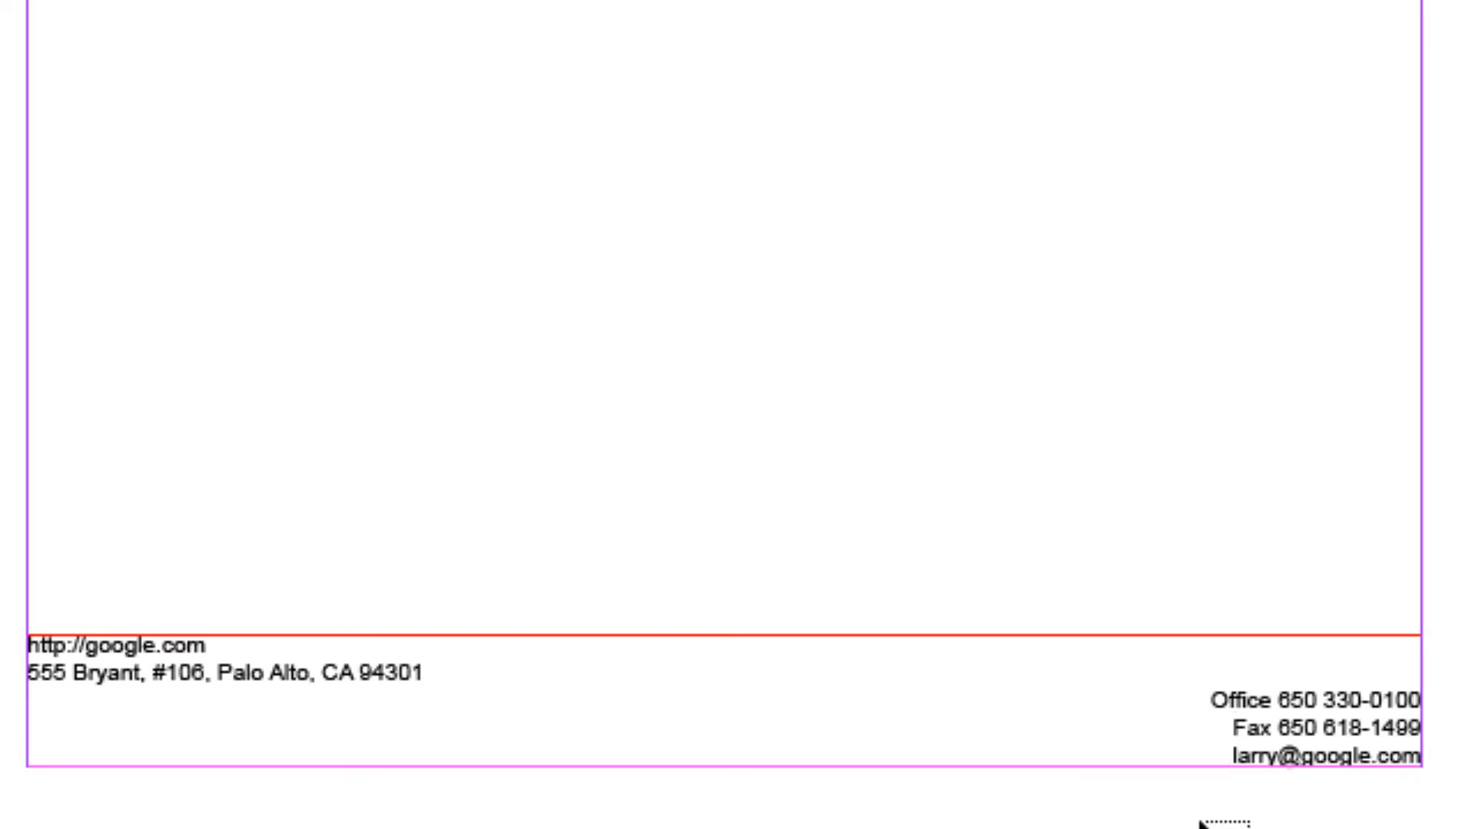
pyautogui.press('BackSpace')
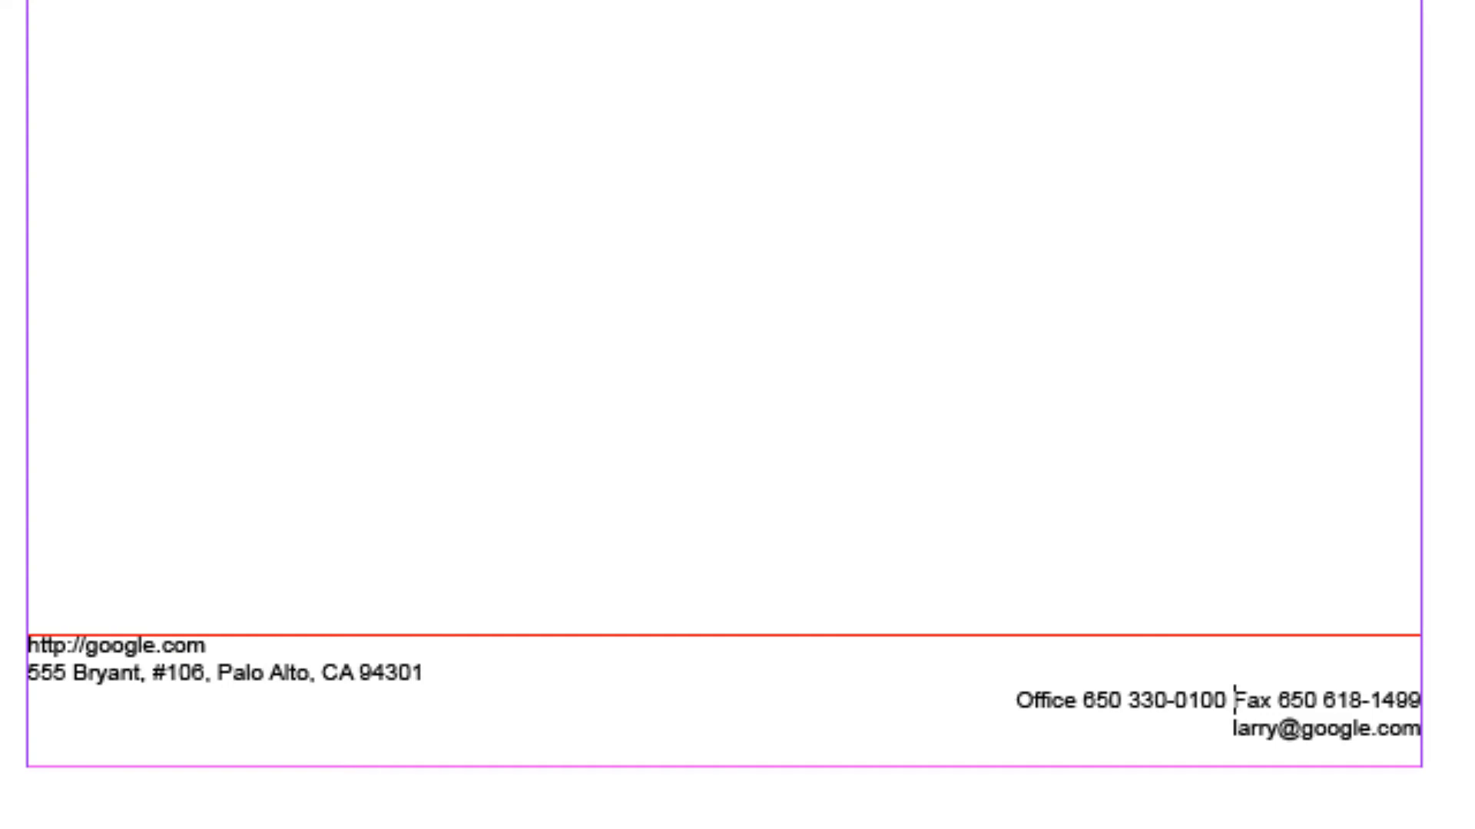
pyautogui.write('|')
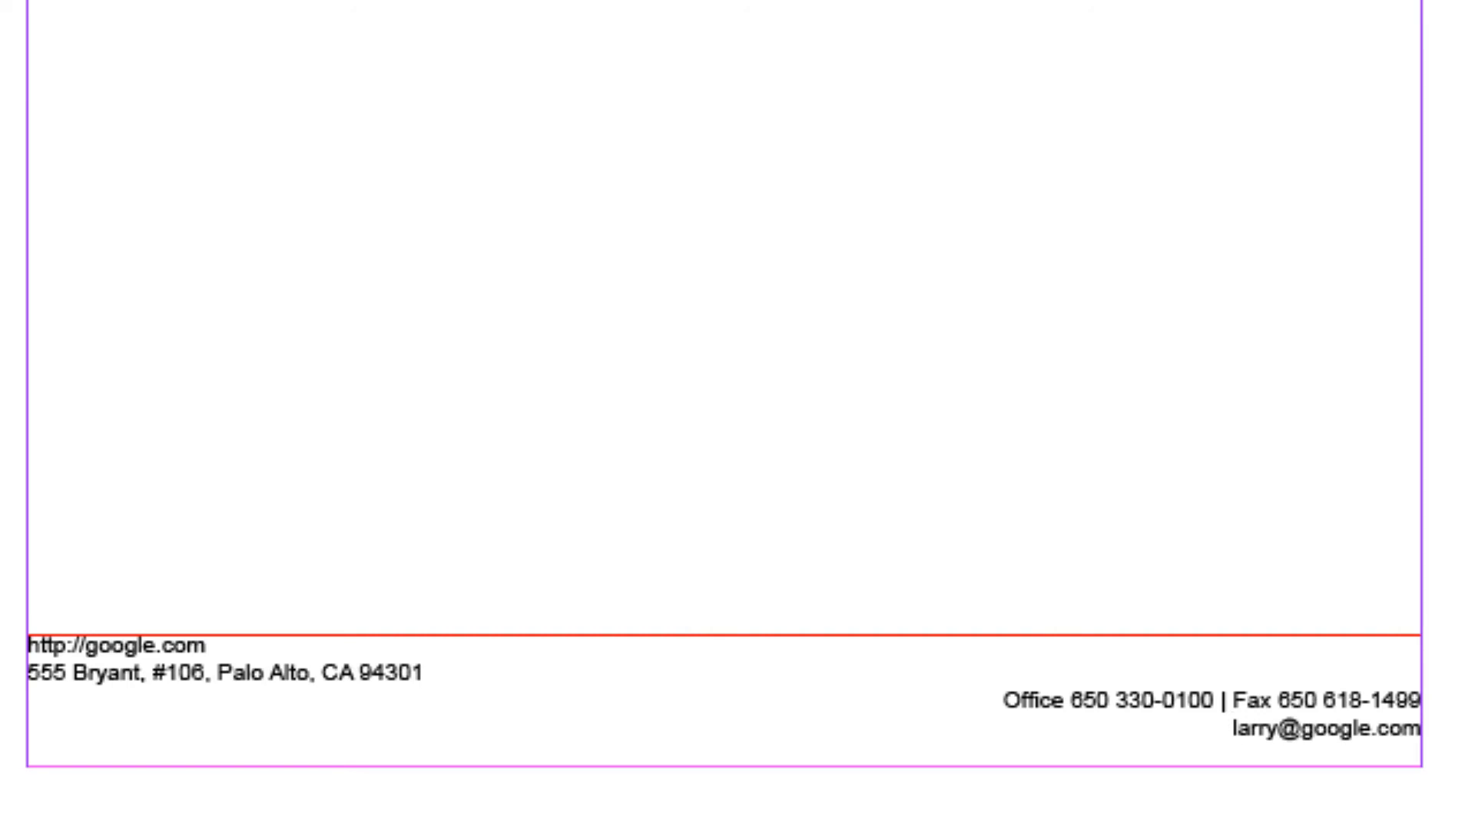
pyautogui.press('BackSpace')
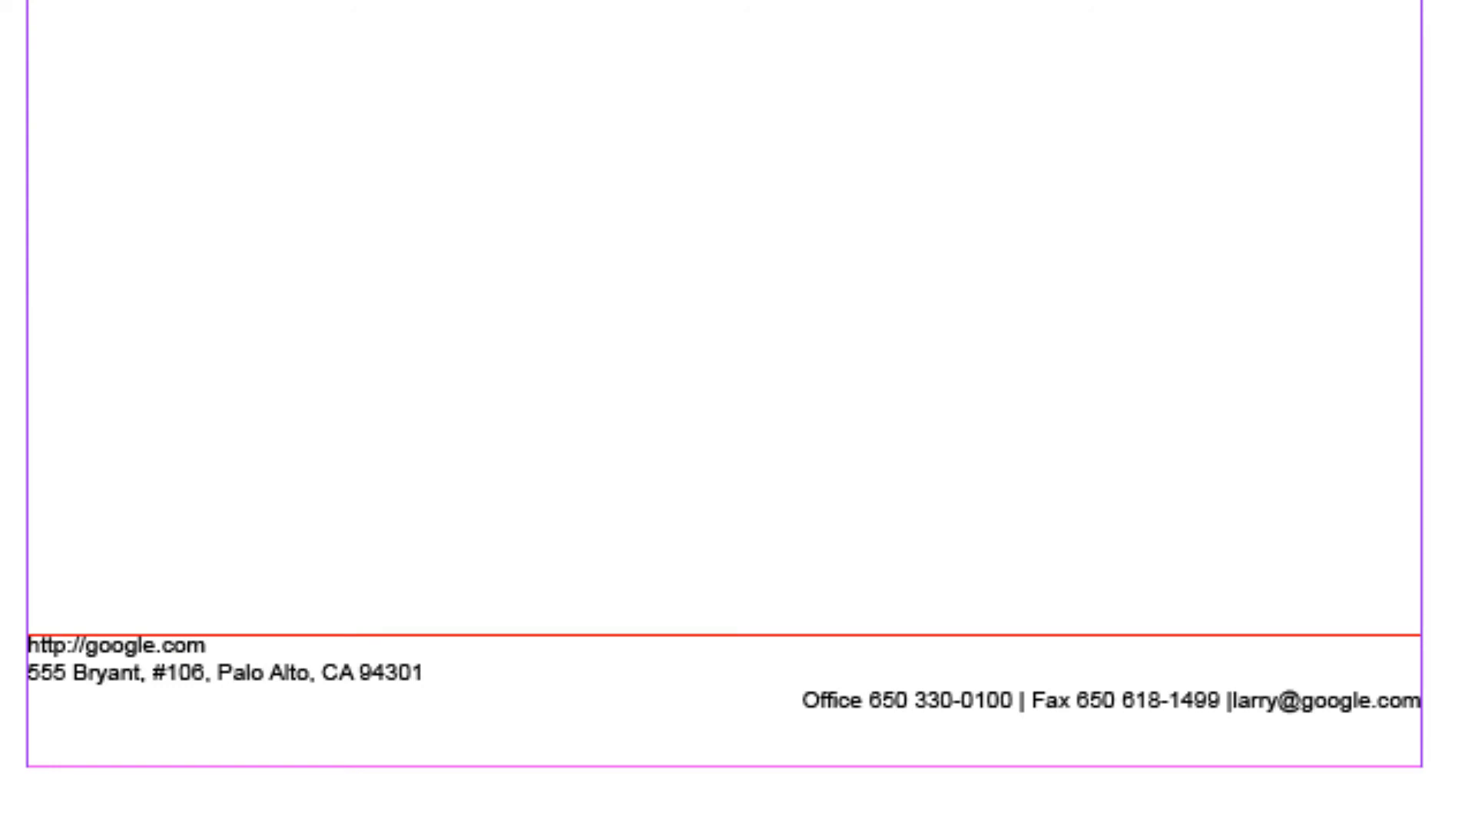
pyautogui.write('|')
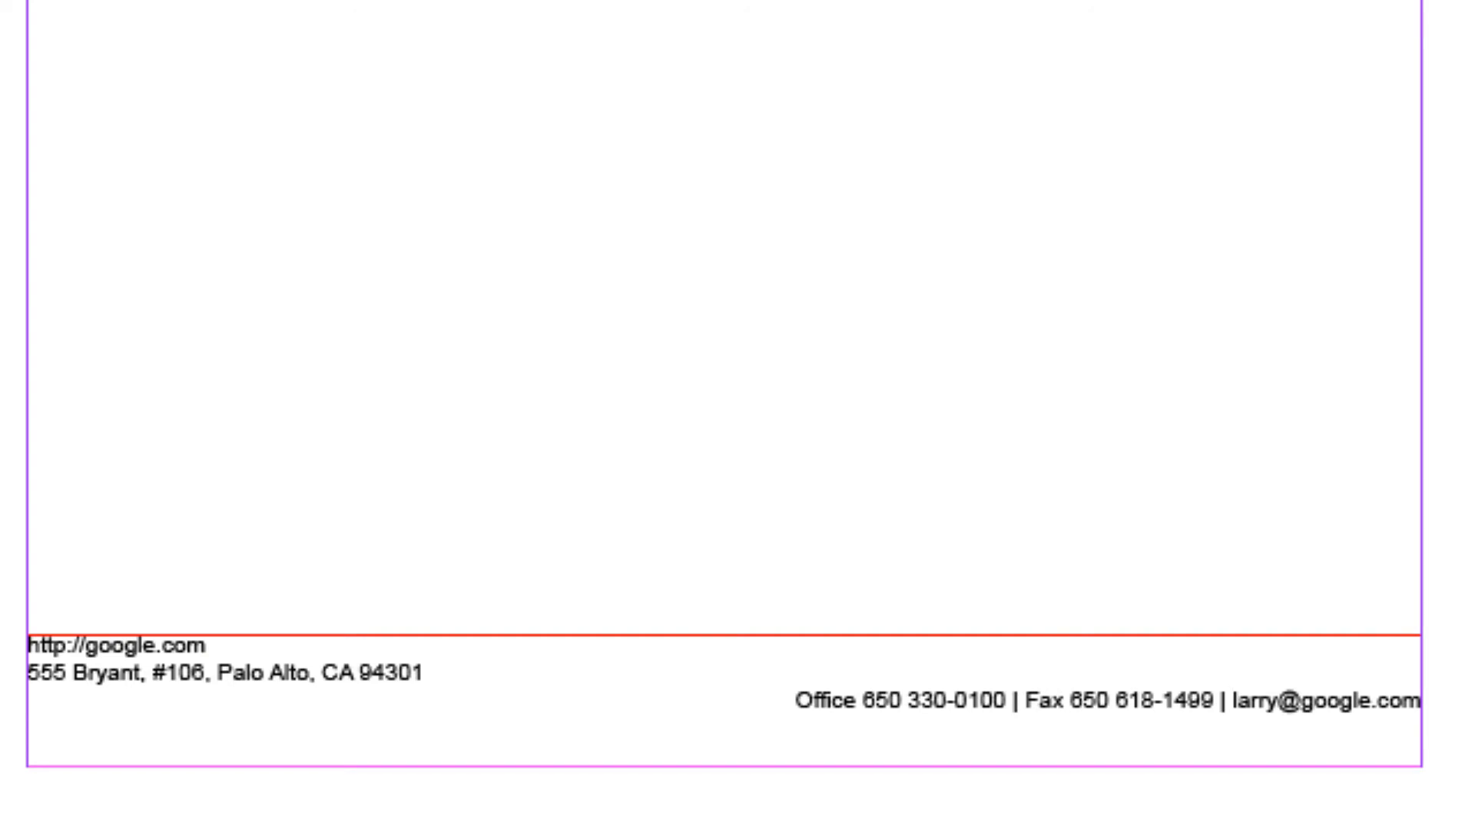
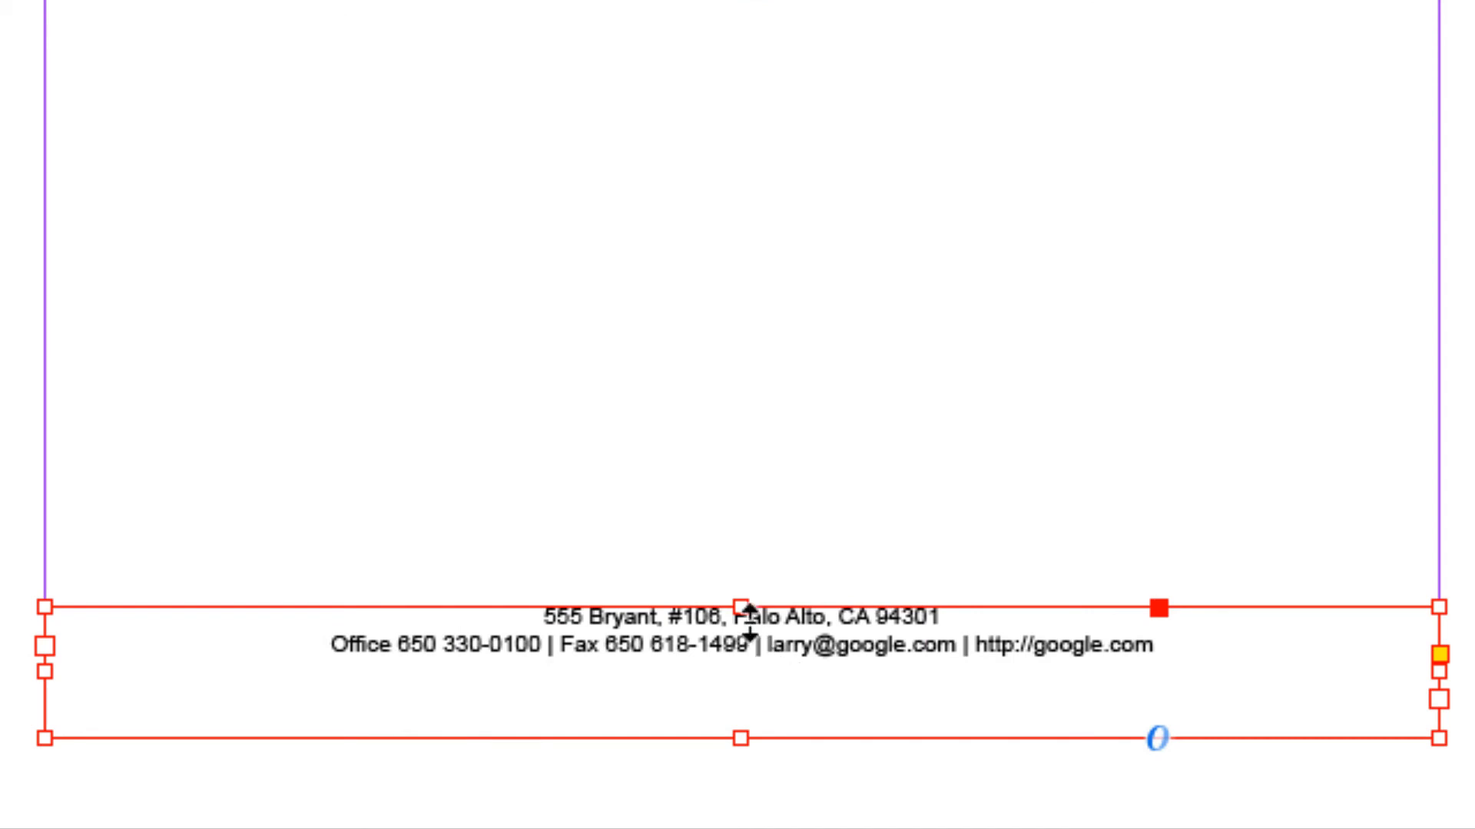
# Shift the footer frame's top and bottom edges down so the second contact line sits at the bottom margin.
pyautogui.moveTo(742, 607); pyautogui.dragTo(749, 673)
pyautogui.moveTo(742, 744); pyautogui.dragTo(744, 772)
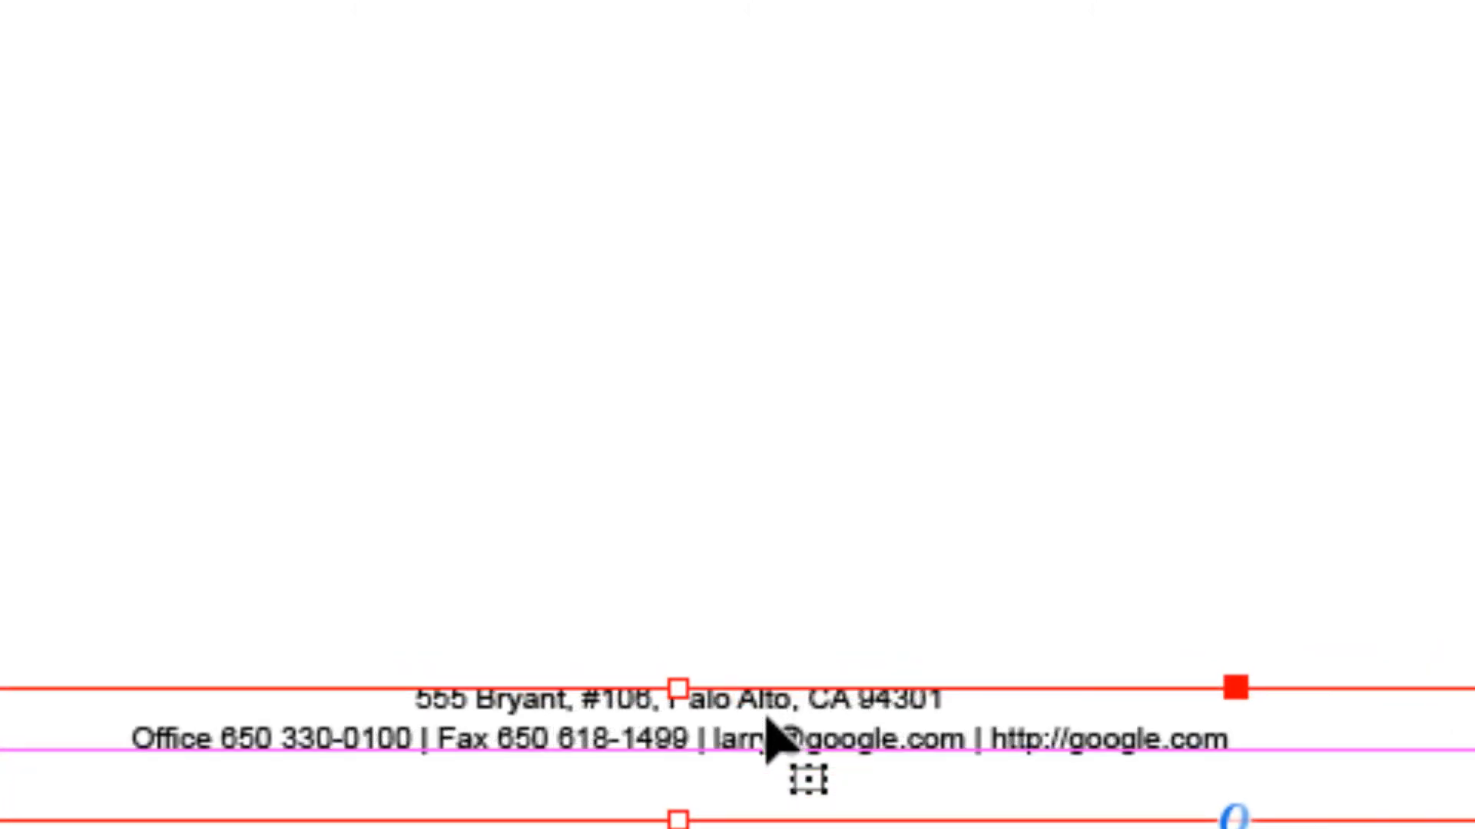
pyautogui.click(631, 566)
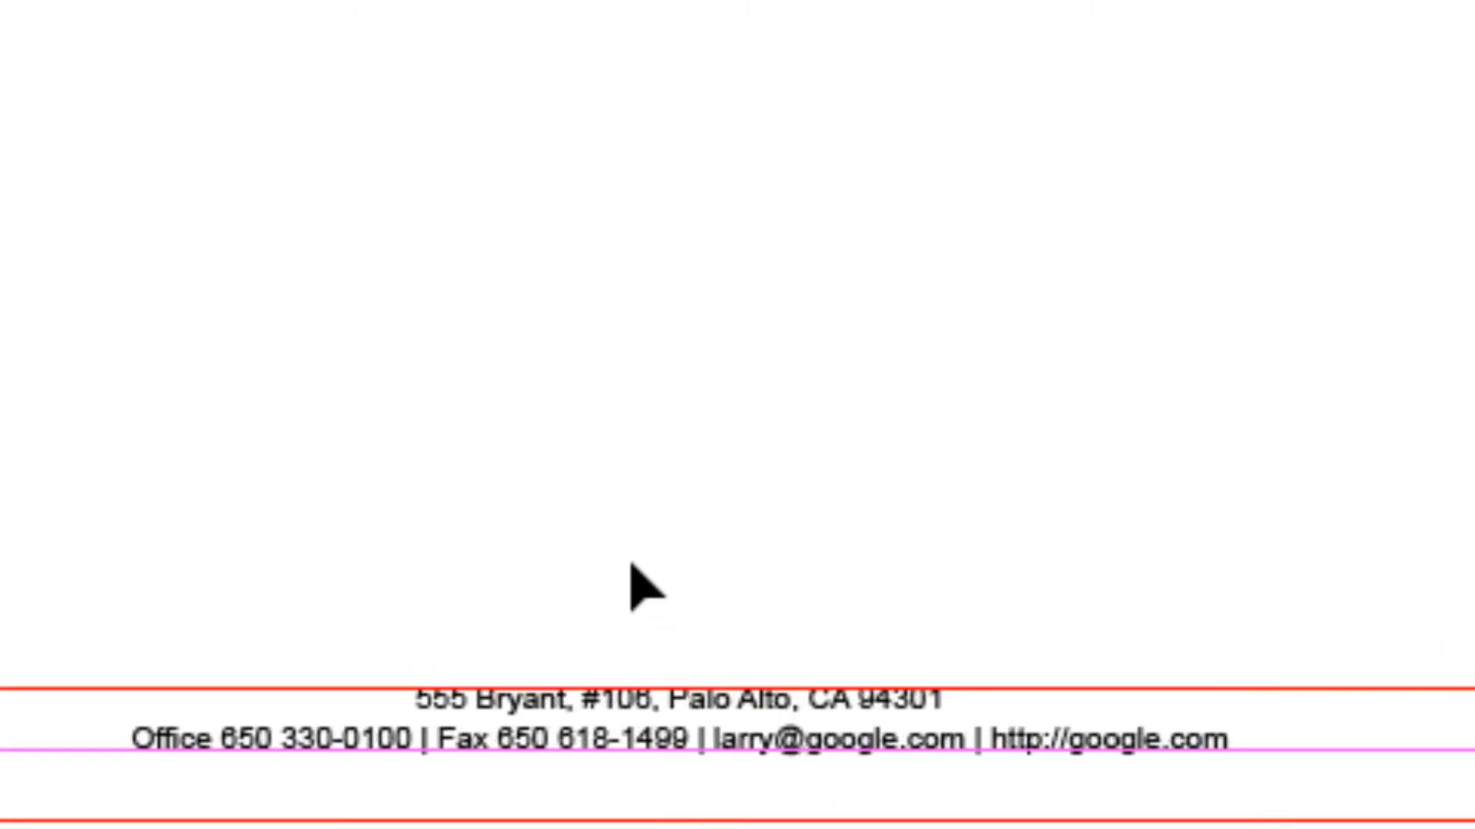
# Nudge the footer text frame down to a vertical position of about 10.258 in so the second line's baseline rests on the bottom margin.
pyautogui.press('z')
pyautogui.moveTo(549, 581); pyautogui.dragTo(841, 828)
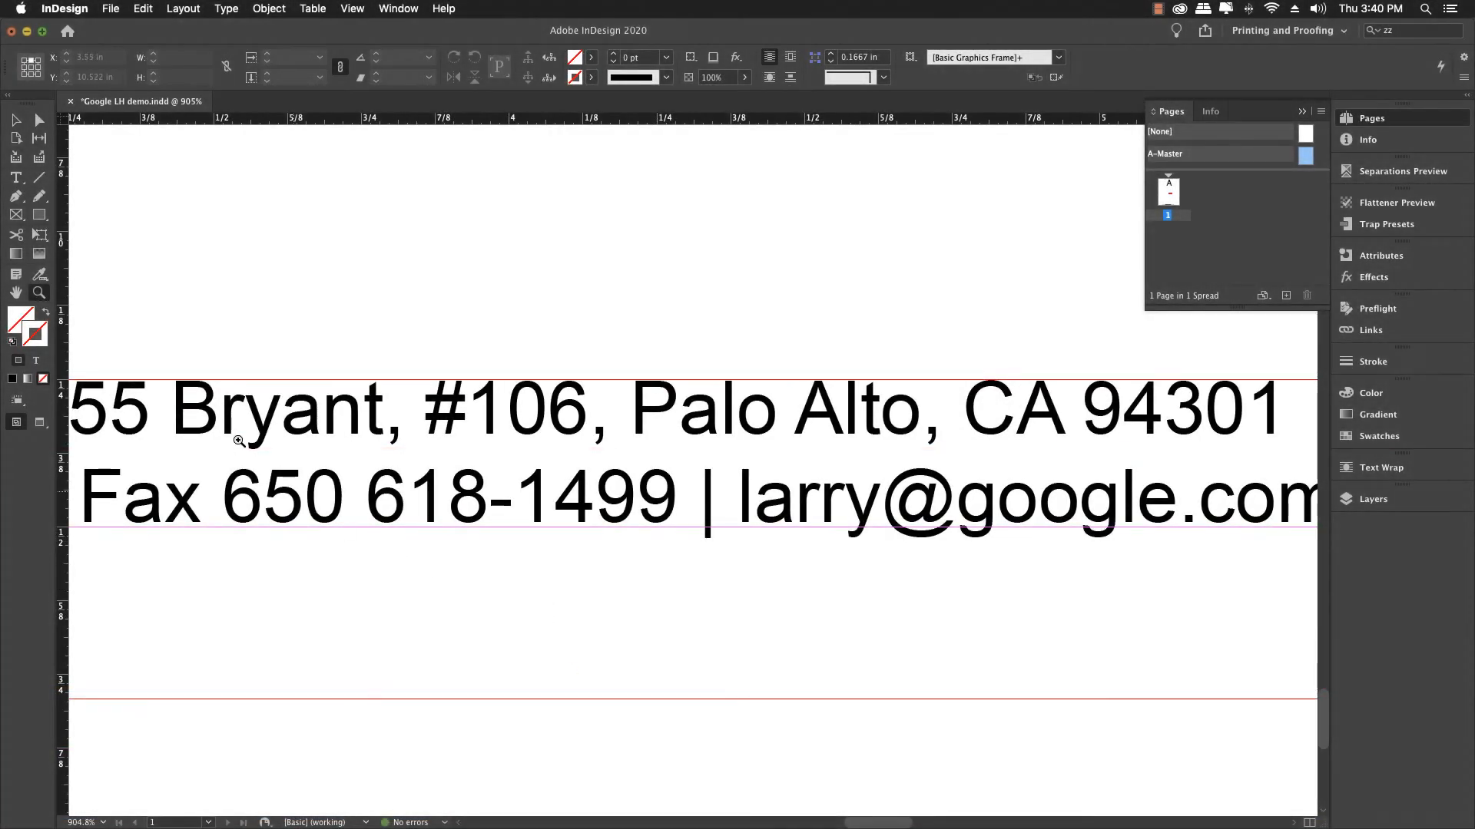
pyautogui.click(15, 119)
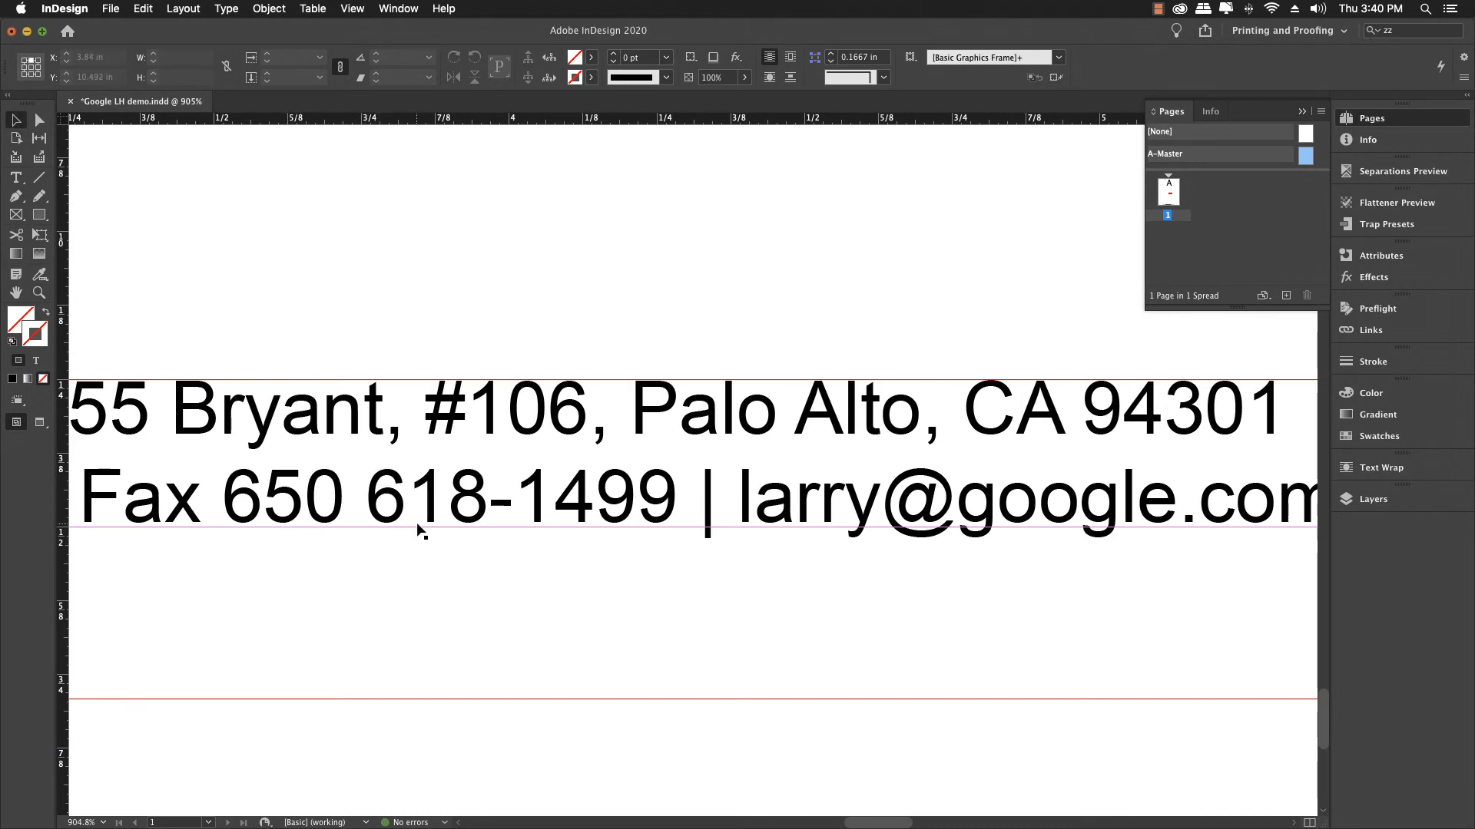
pyautogui.click(453, 634)
pyautogui.press('Down')
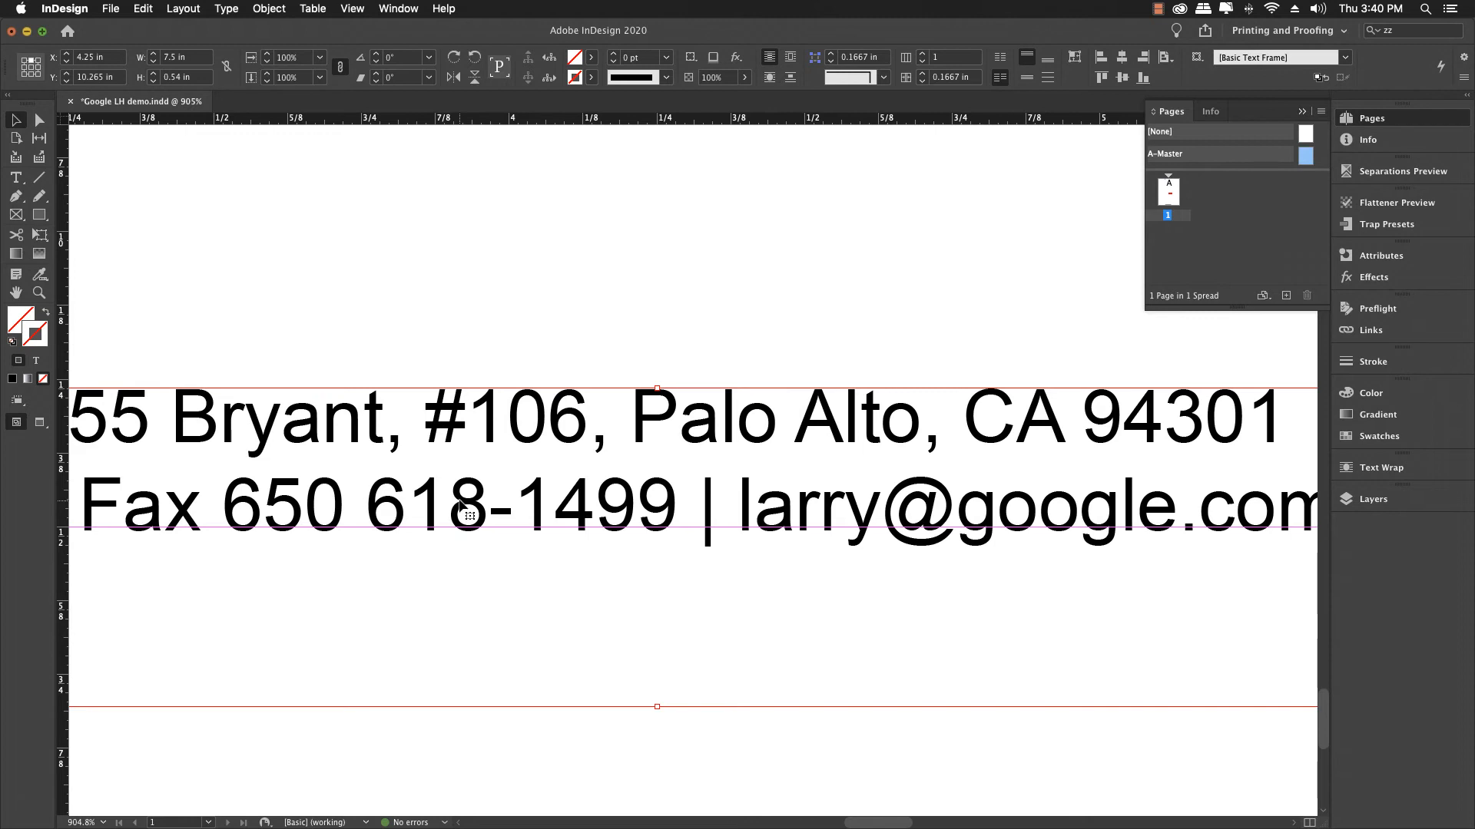
pyautogui.moveTo(461, 513); pyautogui.dragTo(461, 508)
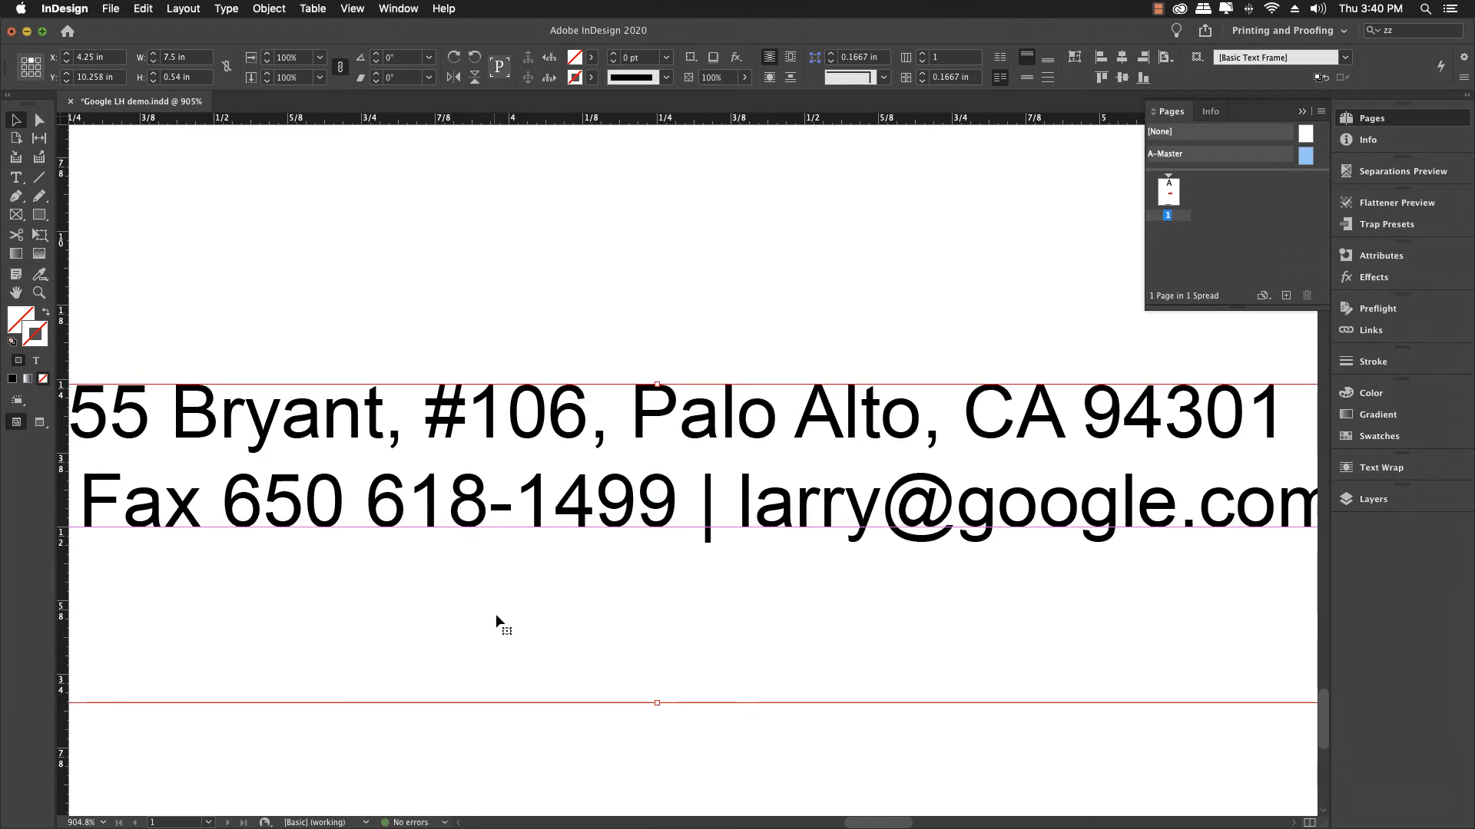
pyautogui.click(654, 766)
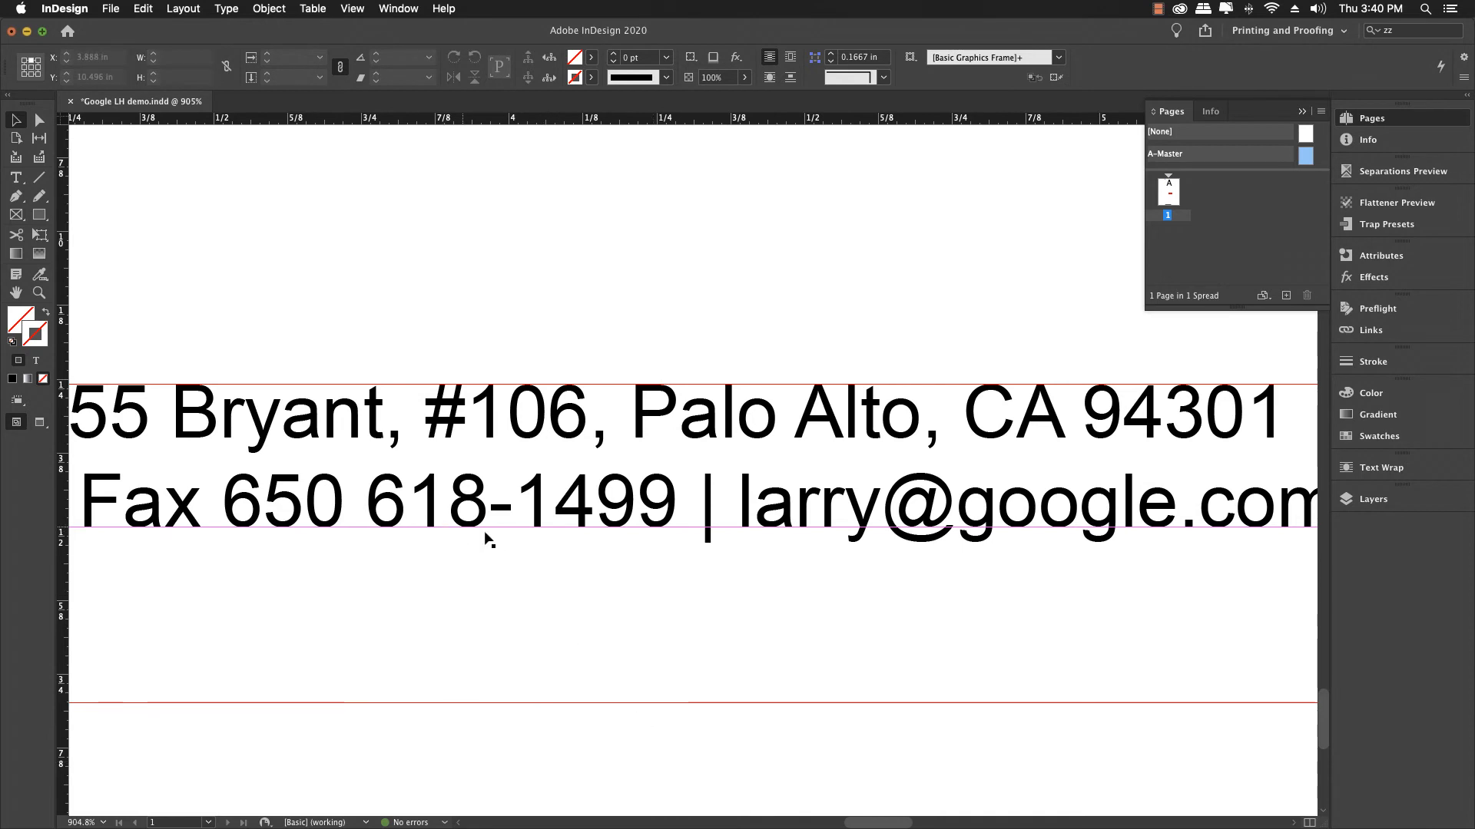
# Examine the whole letterhead page in preview mode and compare the logo and footer placement with the margin guides.
pyautogui.press('super+0')
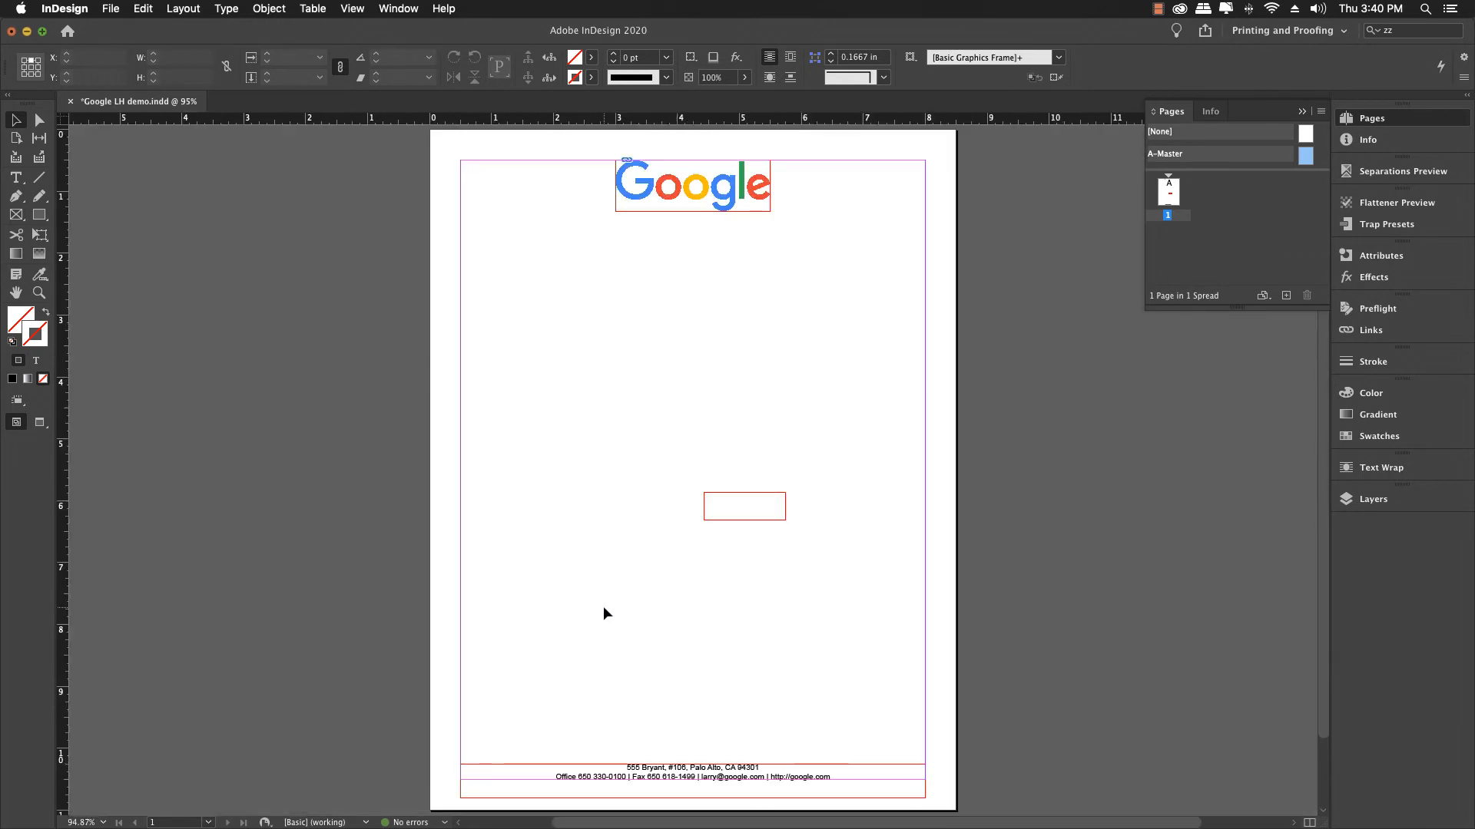
pyautogui.press('w')
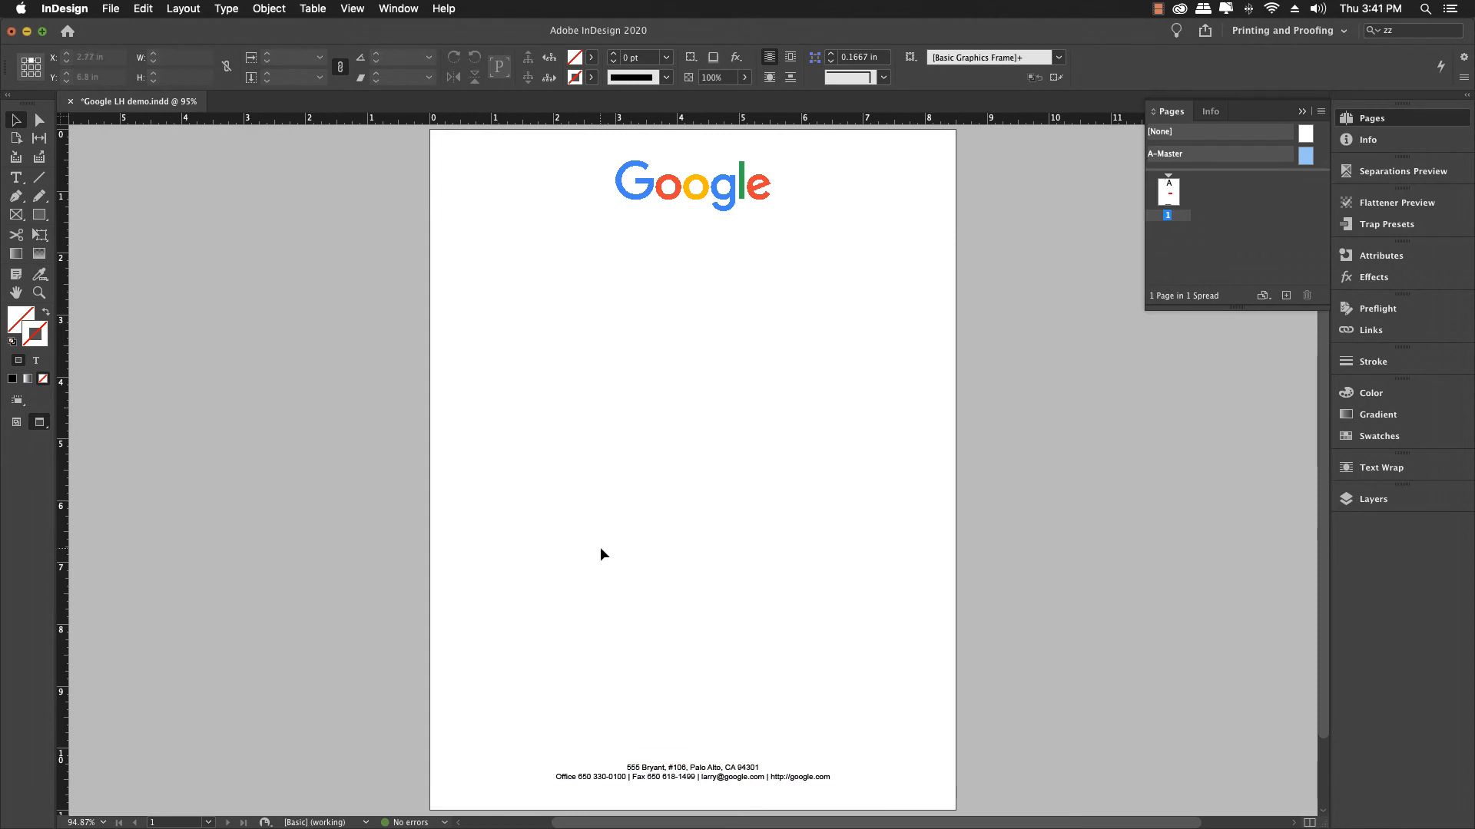
pyautogui.press('w')
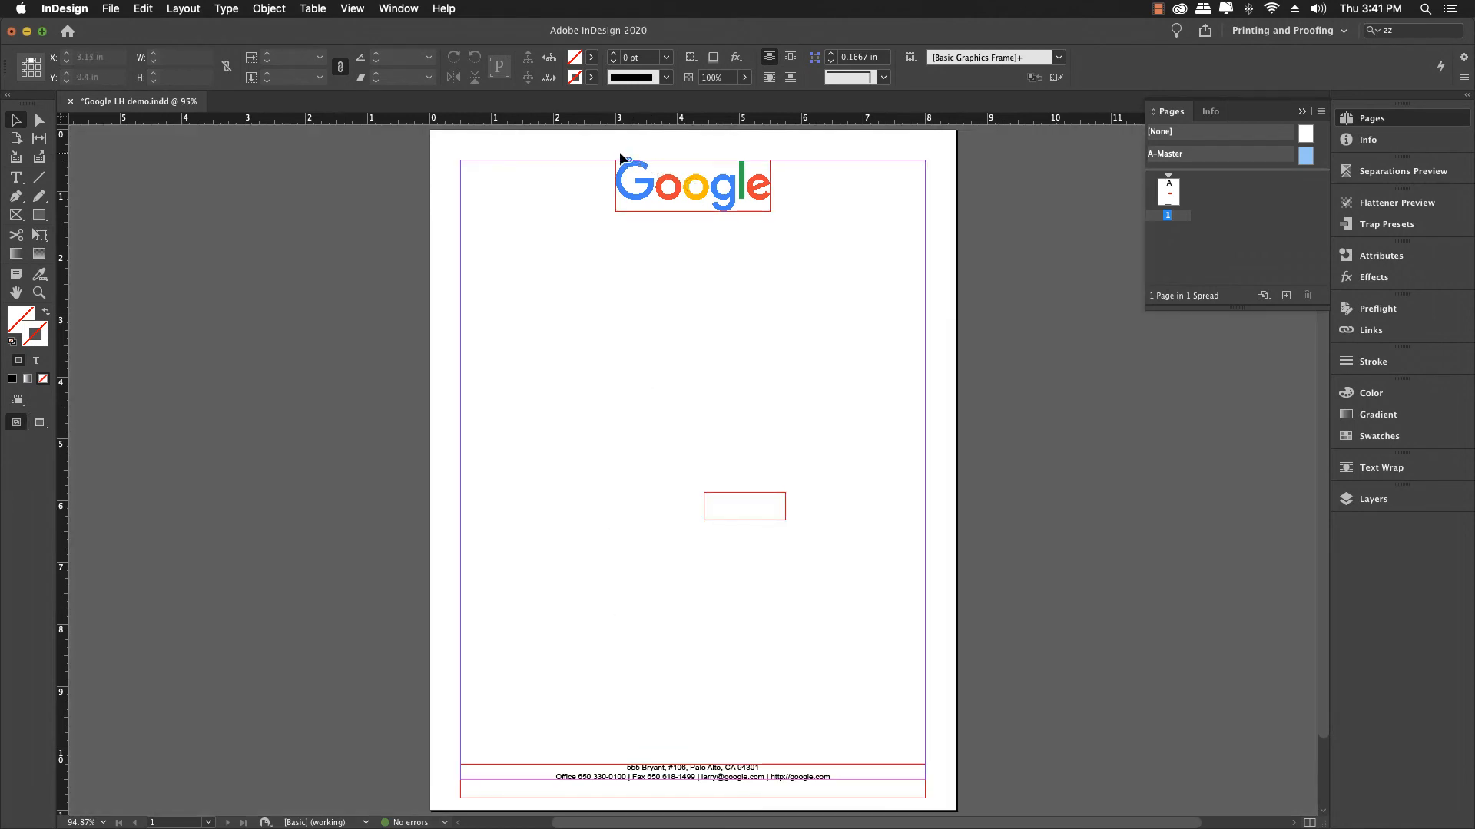
pyautogui.press('w')
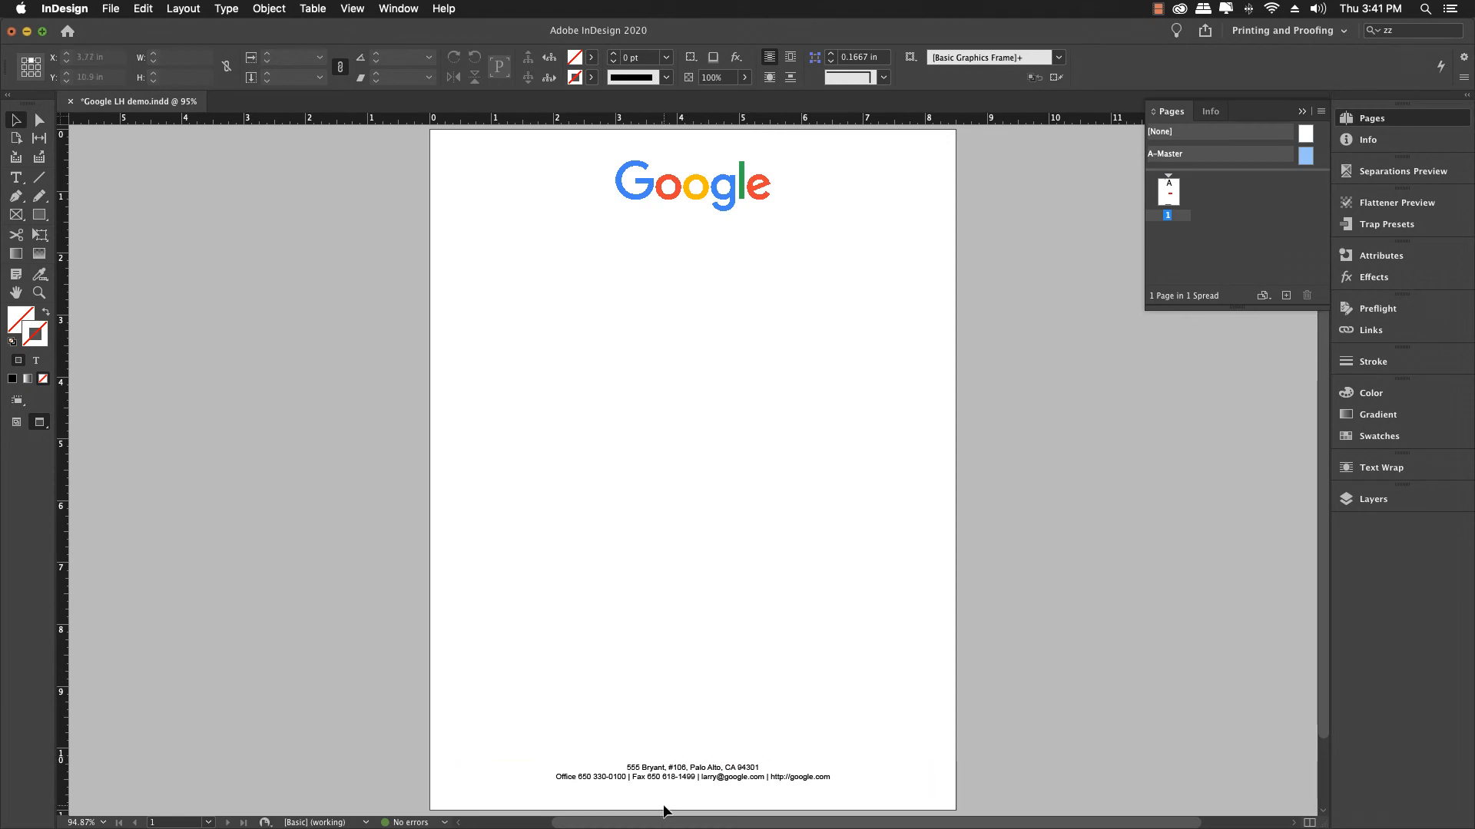
pyautogui.press('w')
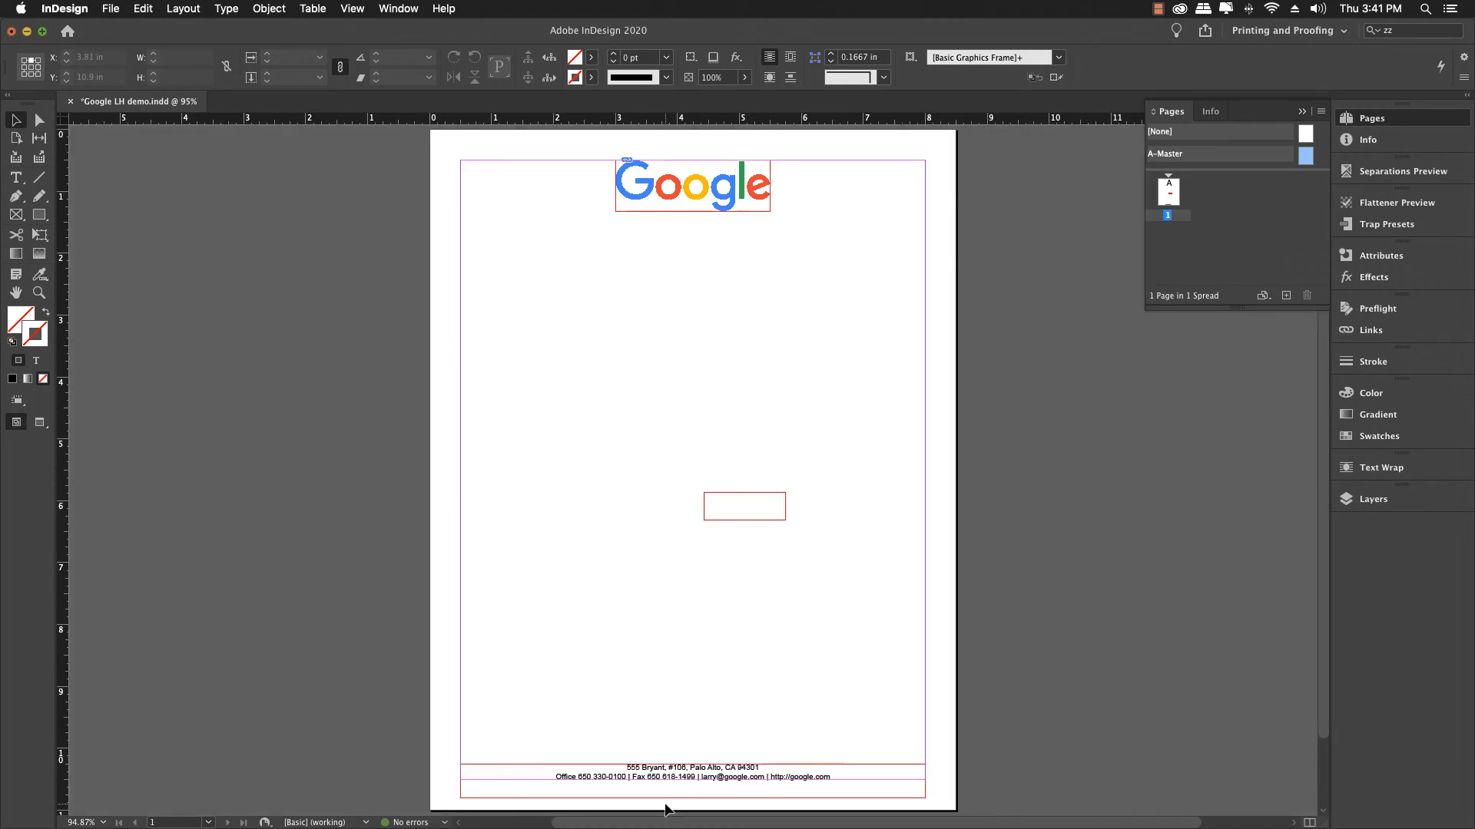
pyautogui.press('w')
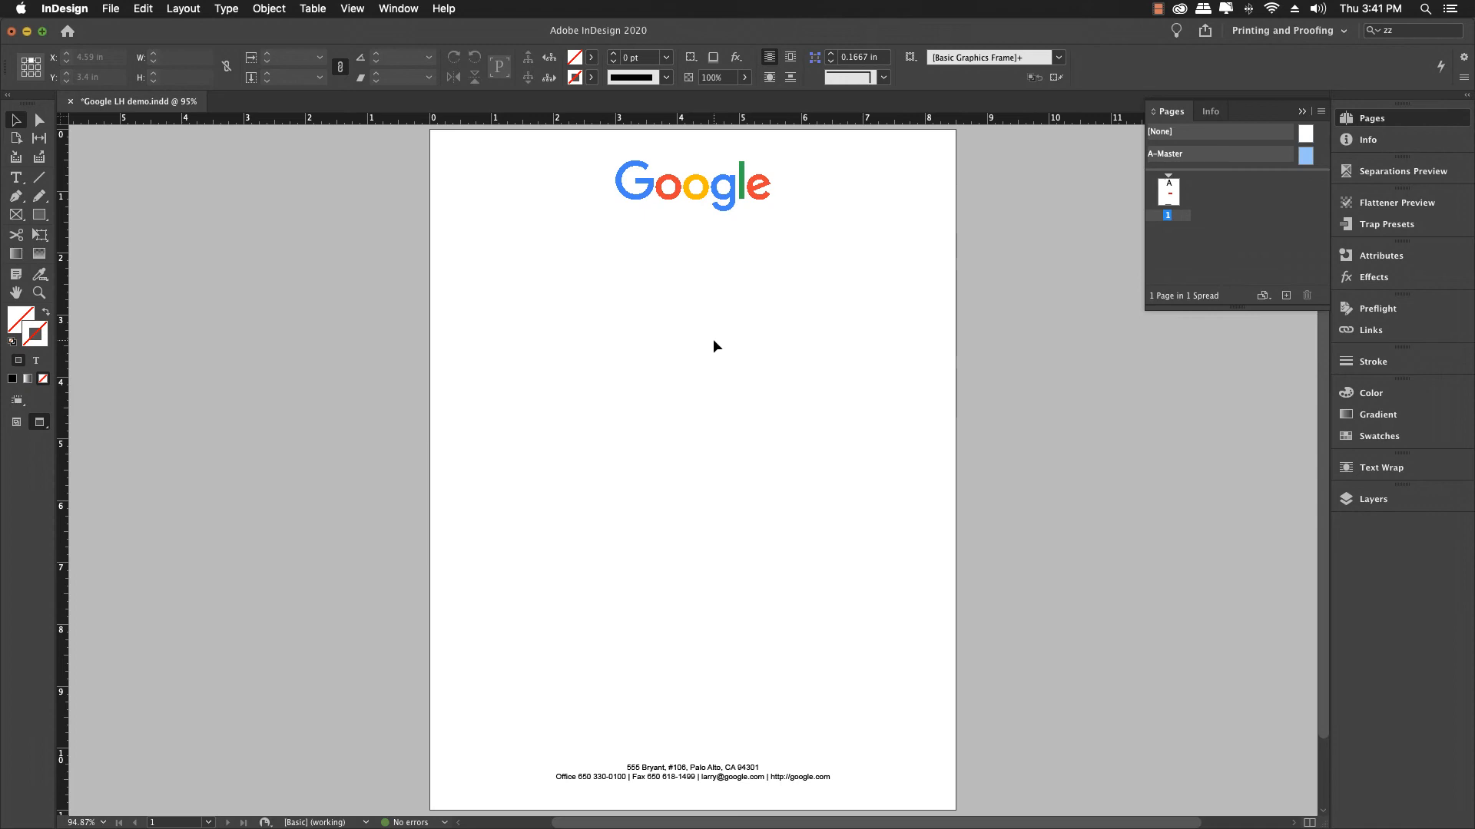
pyautogui.press('w')
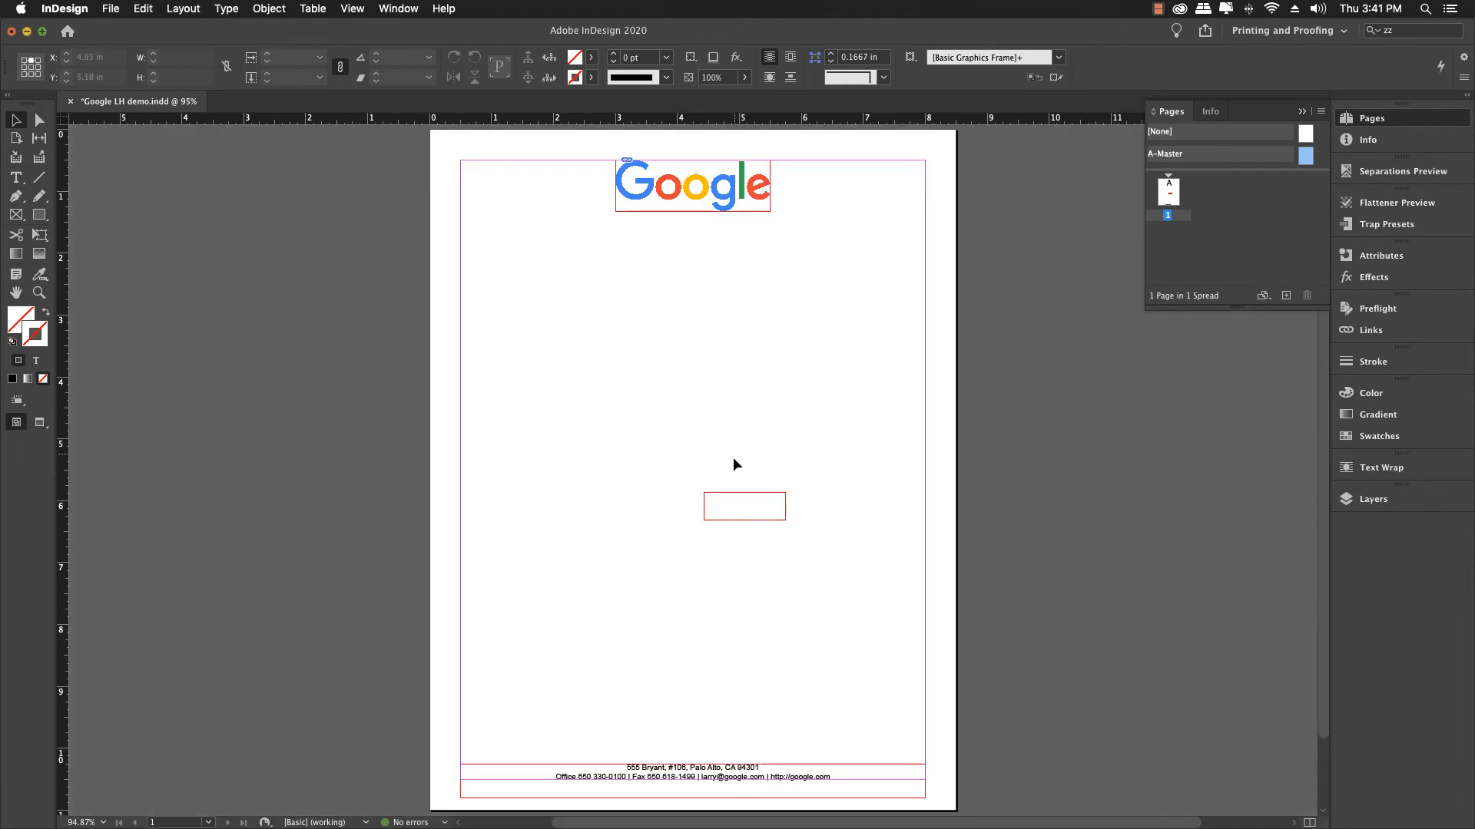
# Delete the empty text frame in the middle of the page and save the document.
pyautogui.click(741, 505)
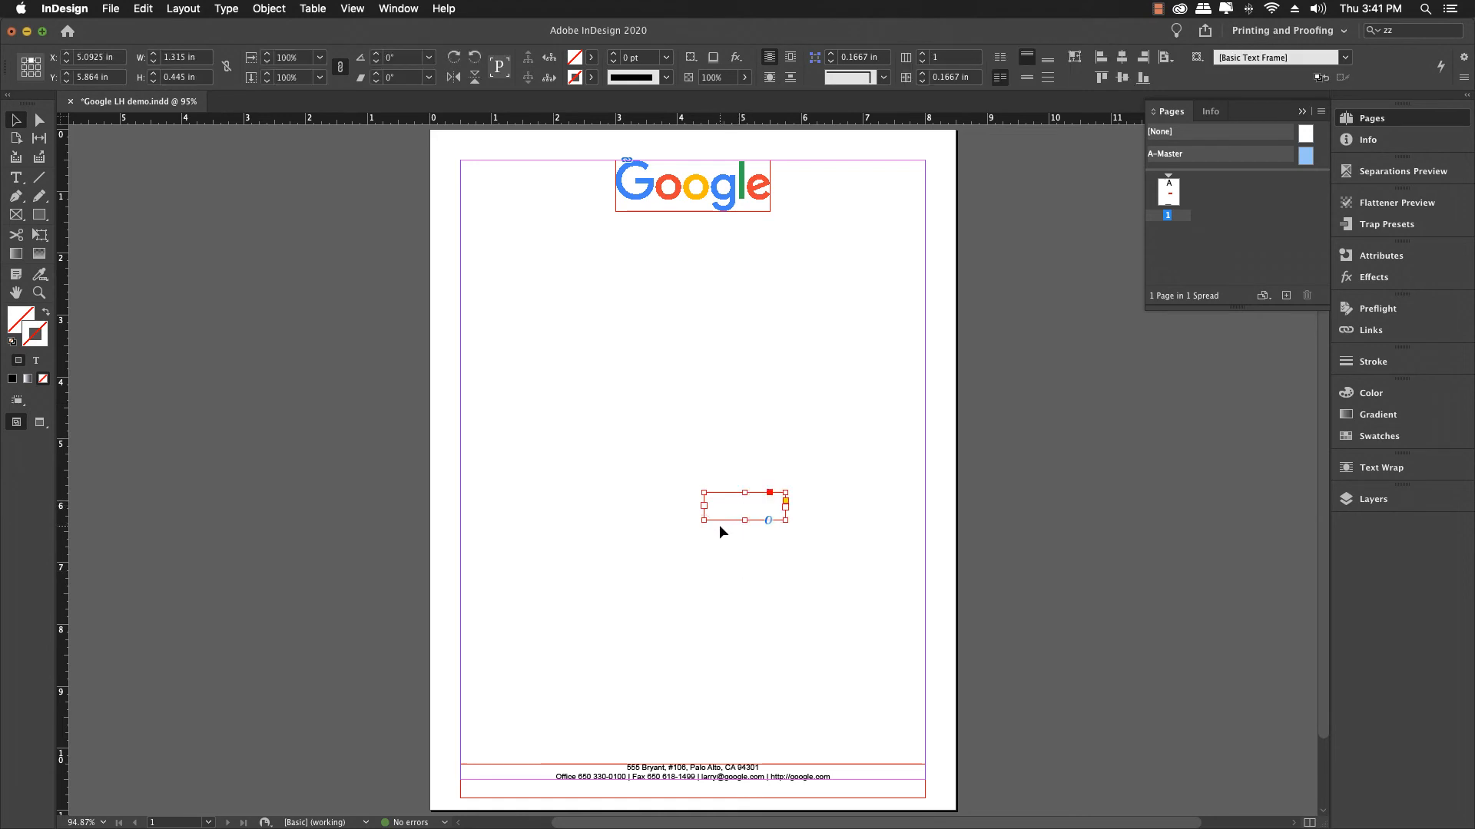
pyautogui.press('Delete')
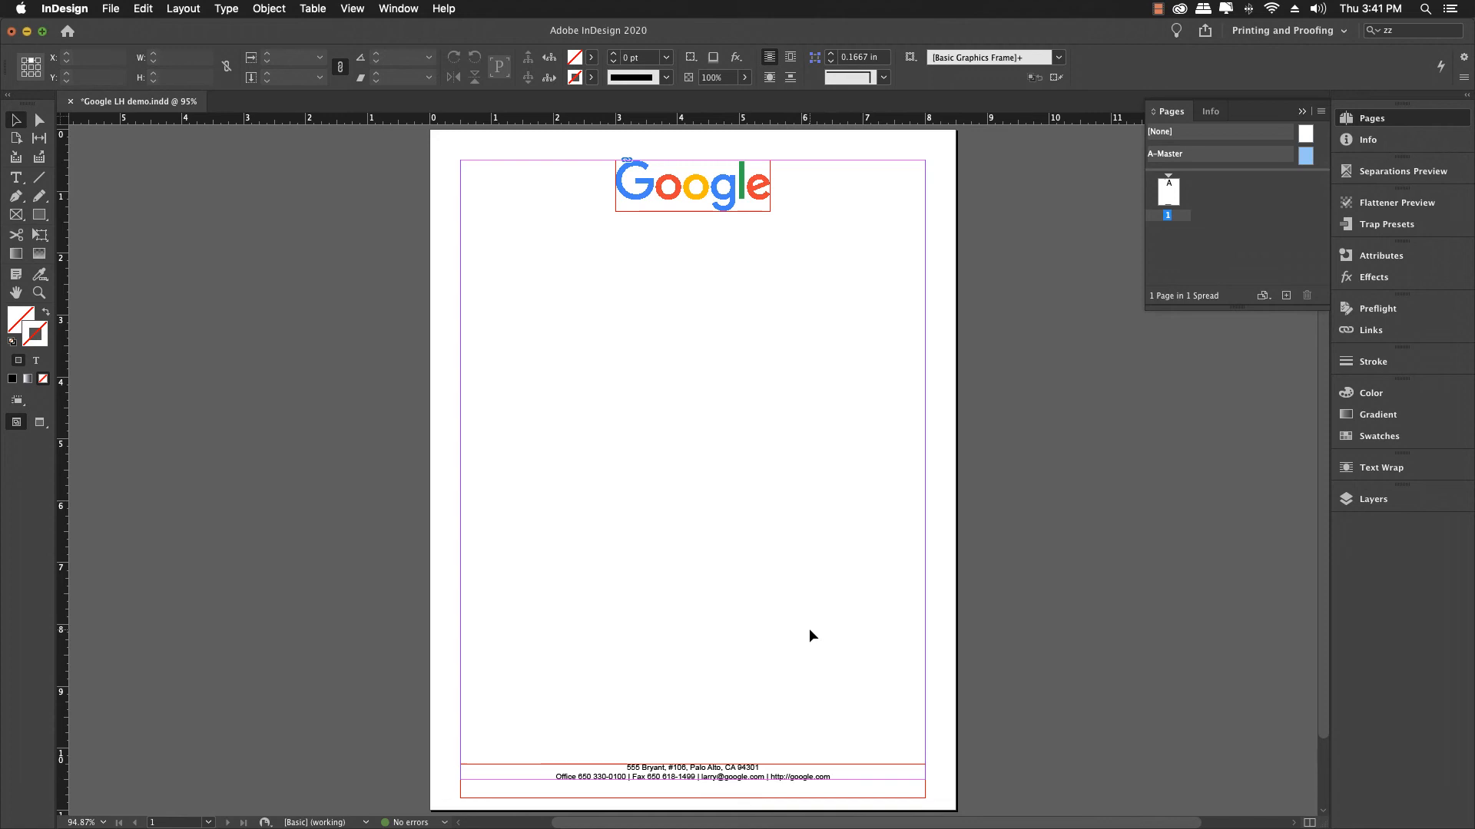
pyautogui.press('super+s')
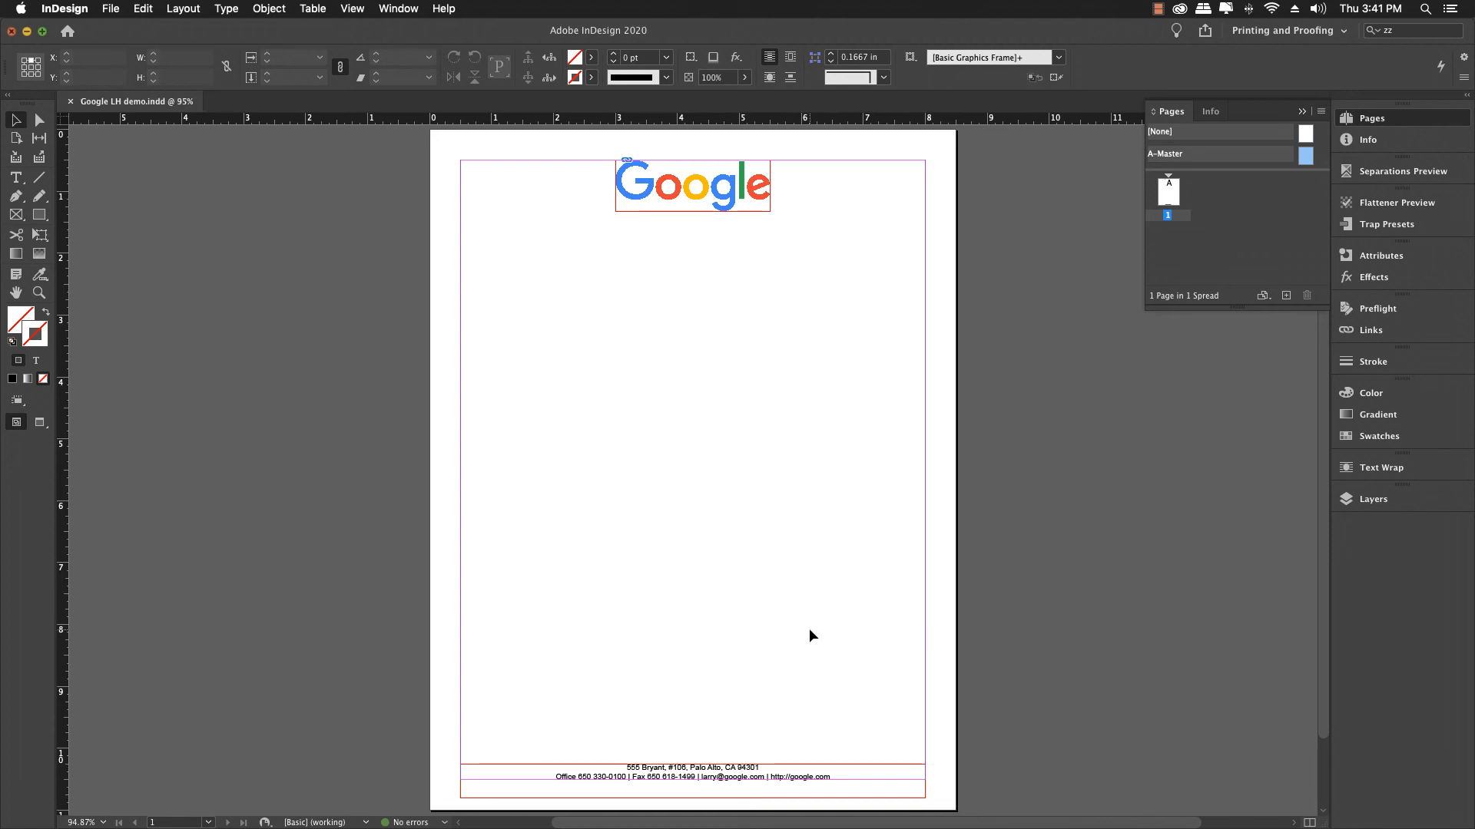
pyautogui.press('w')
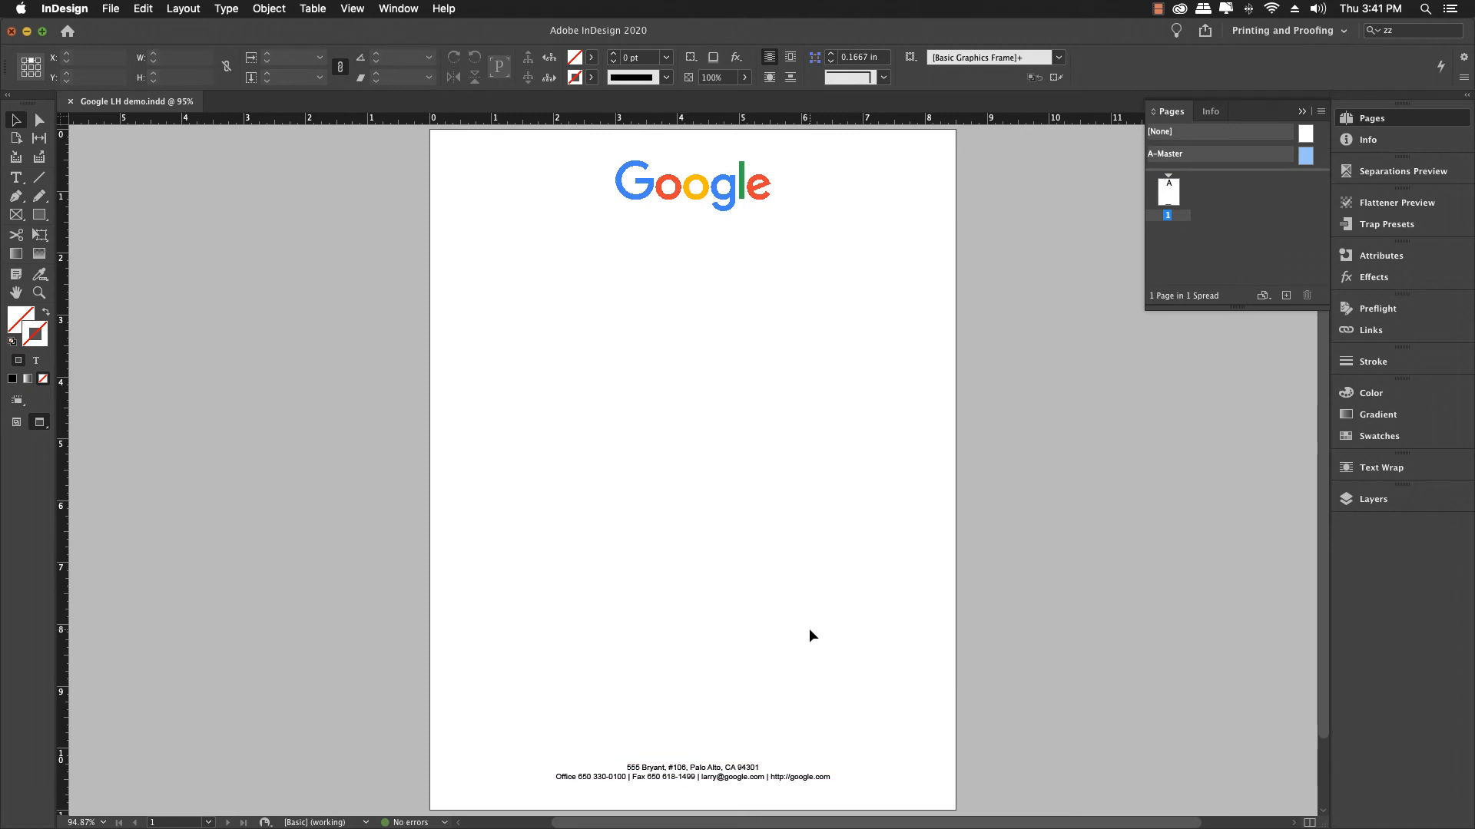
pyautogui.click(694, 169)
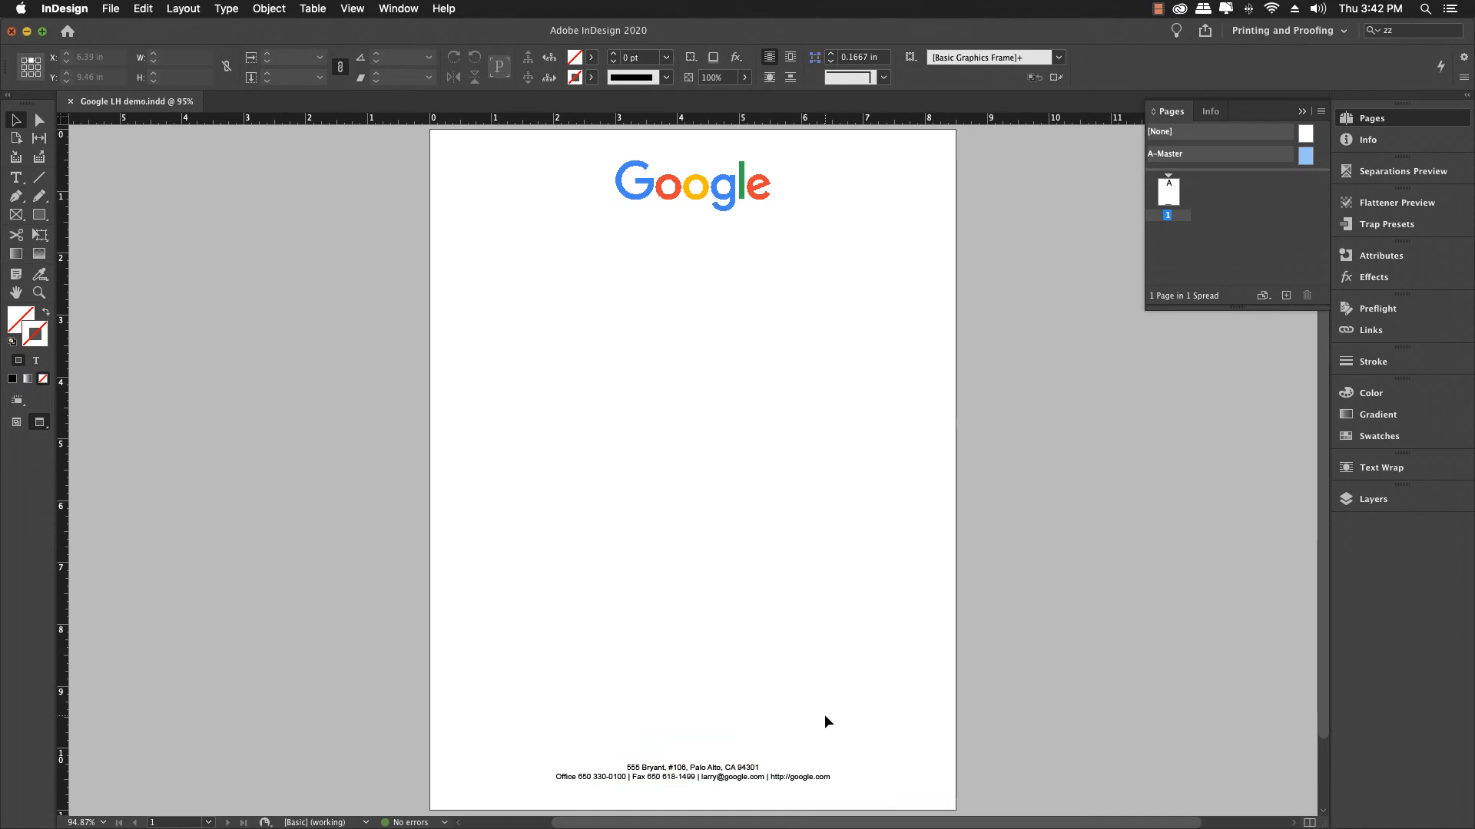
# Place horizontal ruler guides at 1.5 in below the logo and at 10 in above the footer, and save the document.
pyautogui.press('w')
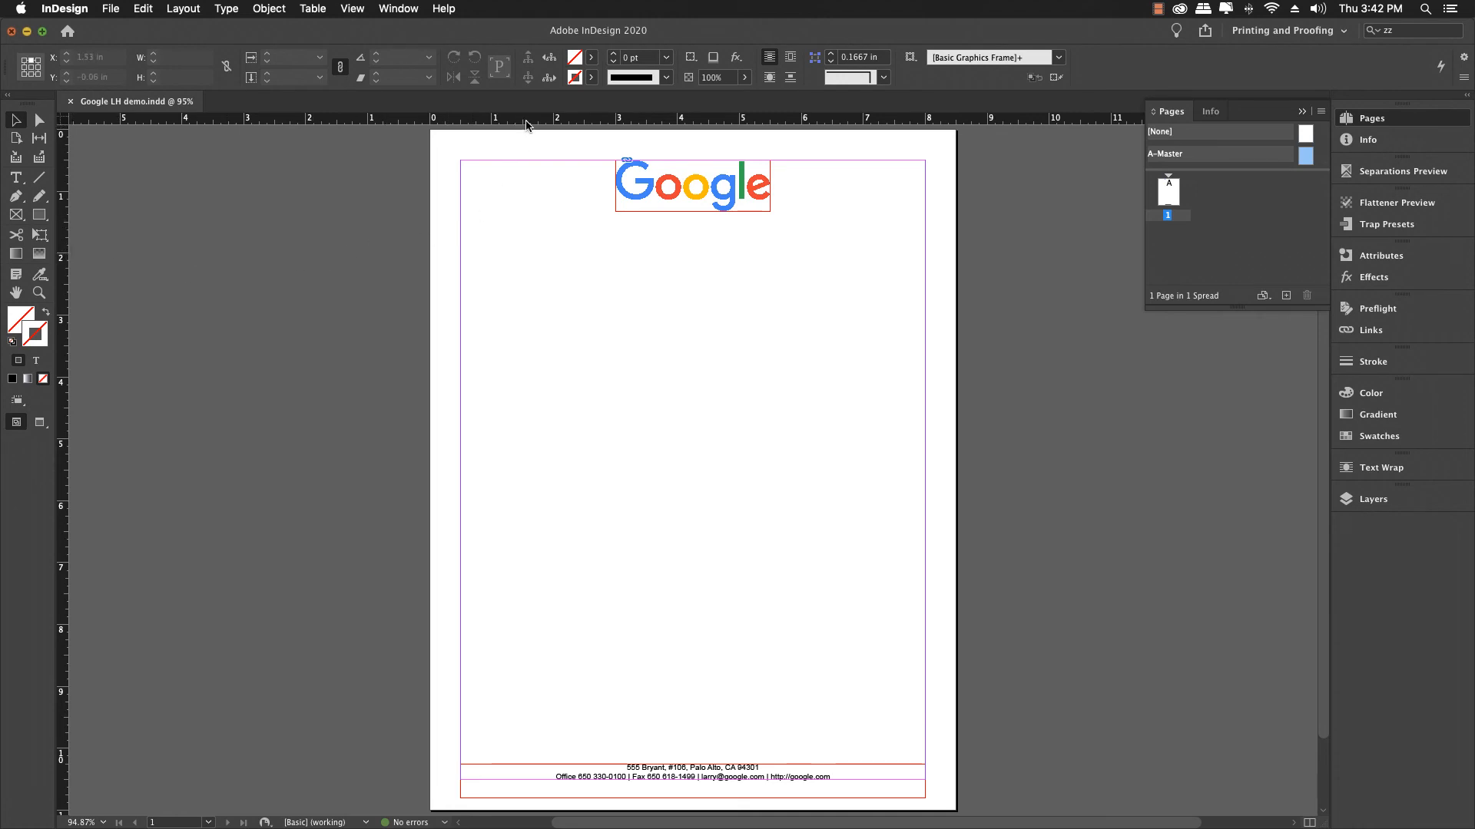
pyautogui.moveTo(526, 124); pyautogui.dragTo(522, 223)
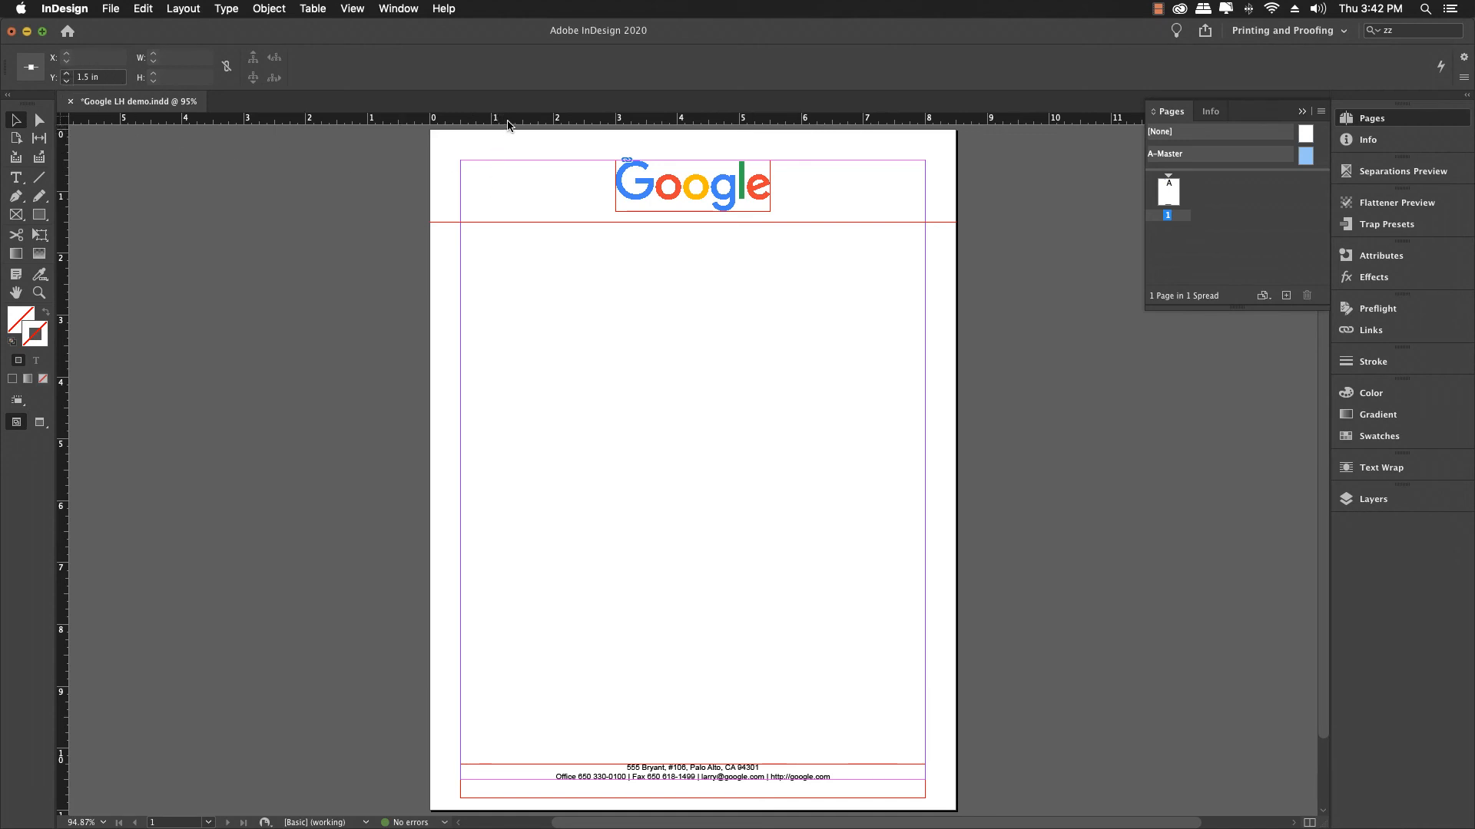
pyautogui.moveTo(507, 123); pyautogui.dragTo(515, 749)
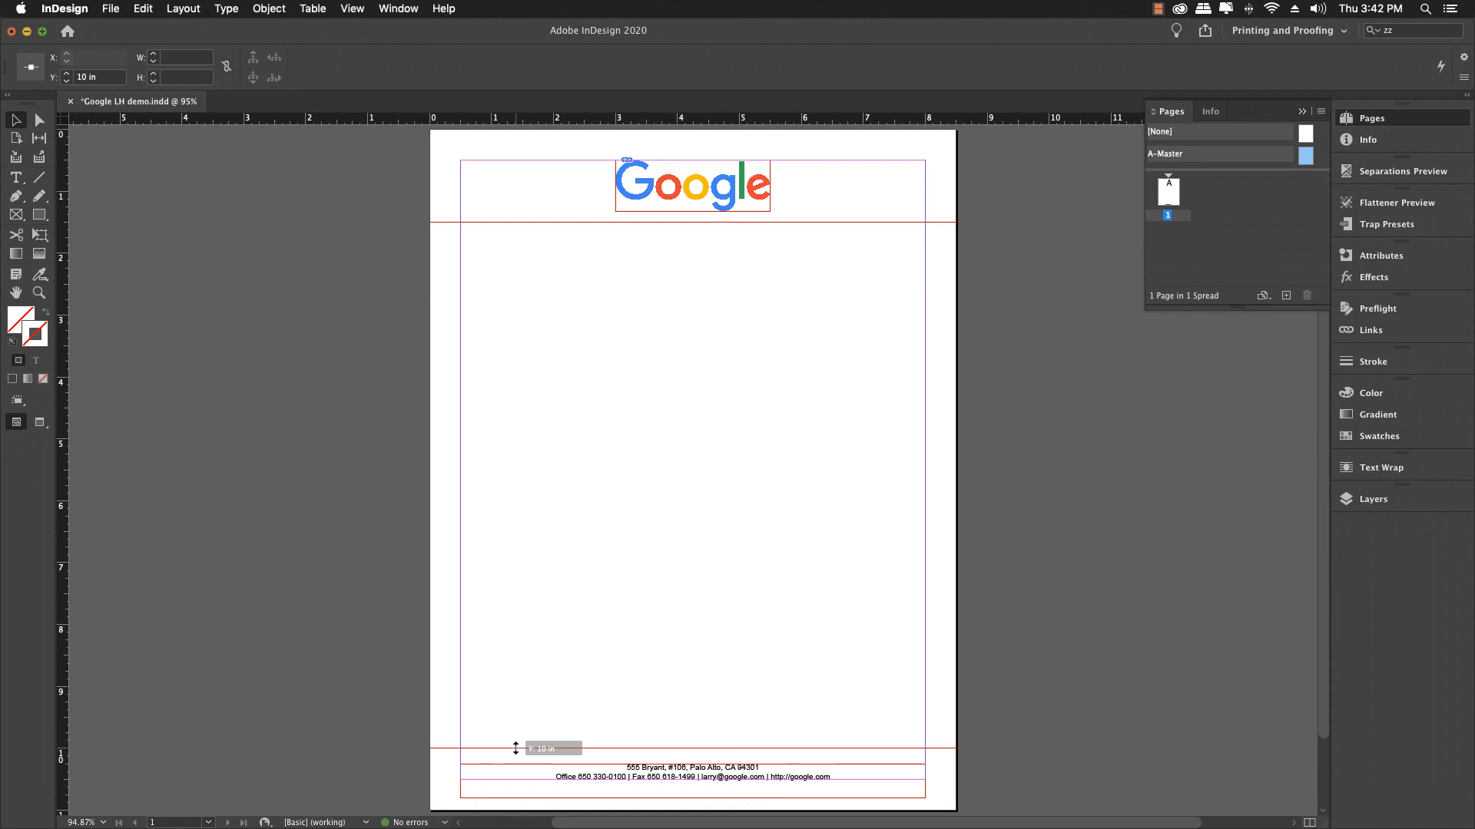
pyautogui.moveTo(515, 749); pyautogui.dragTo(515, 749)
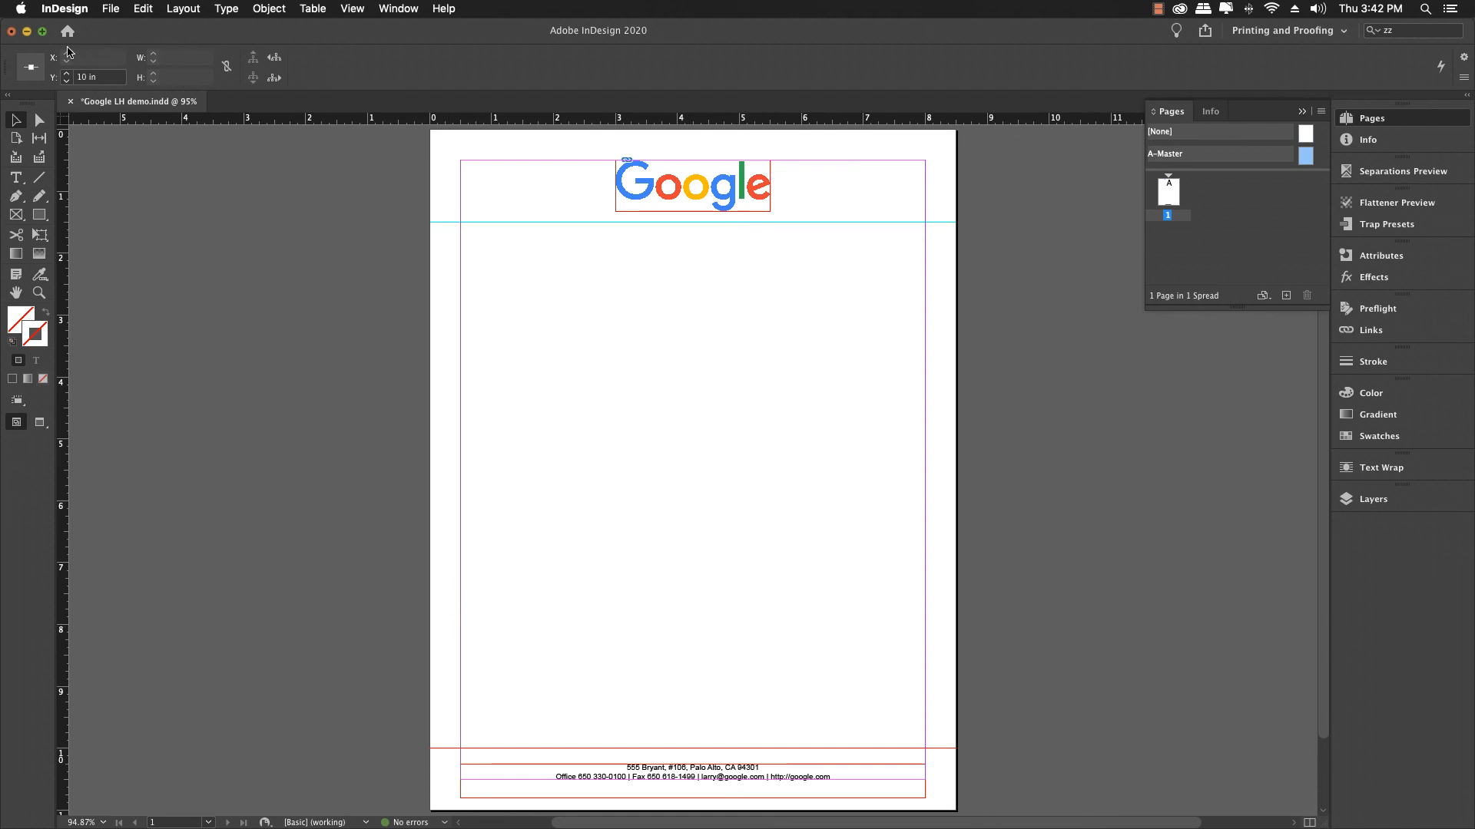
pyautogui.click(510, 369)
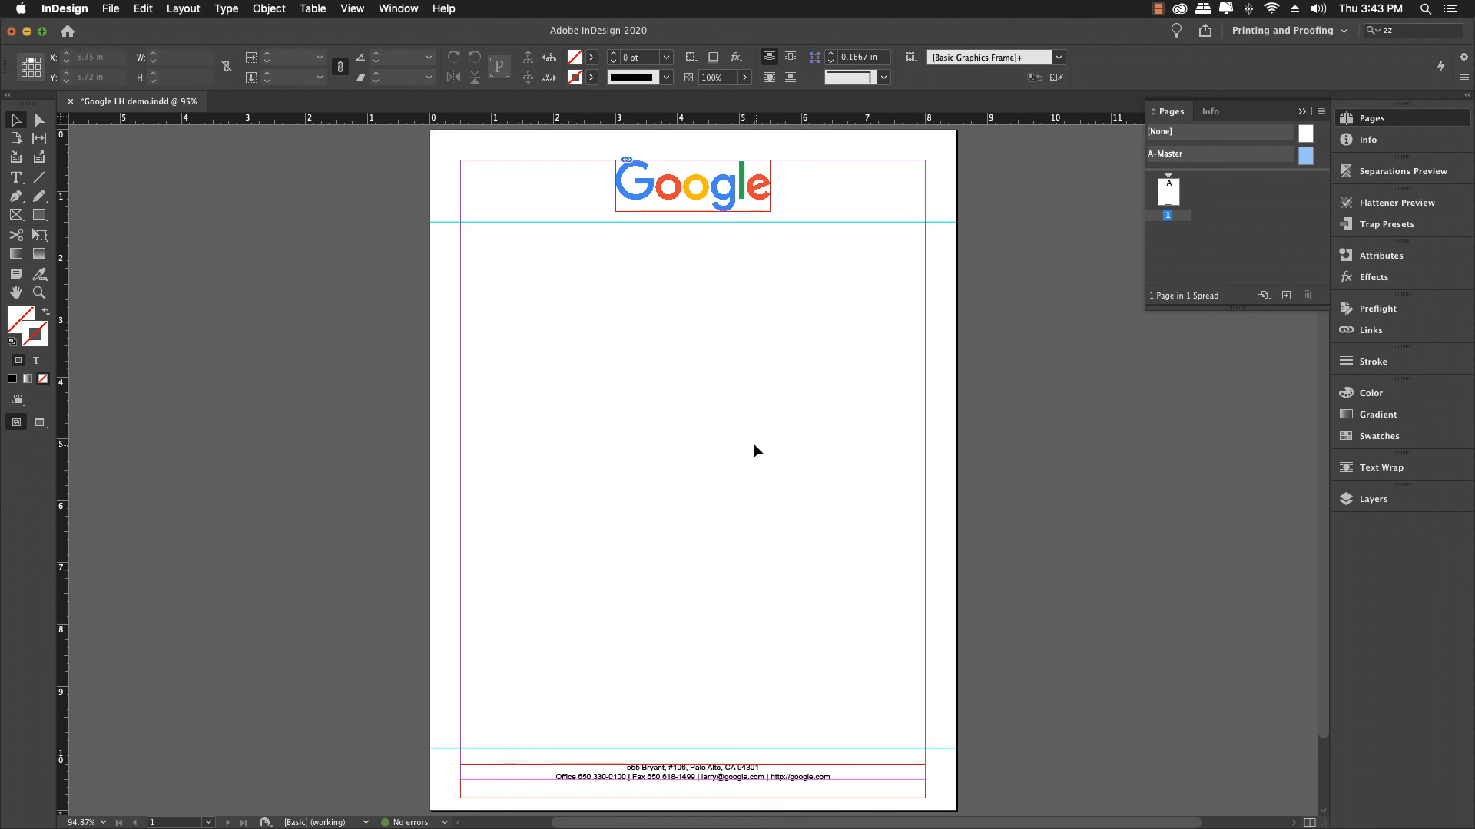
pyautogui.click(541, 223)
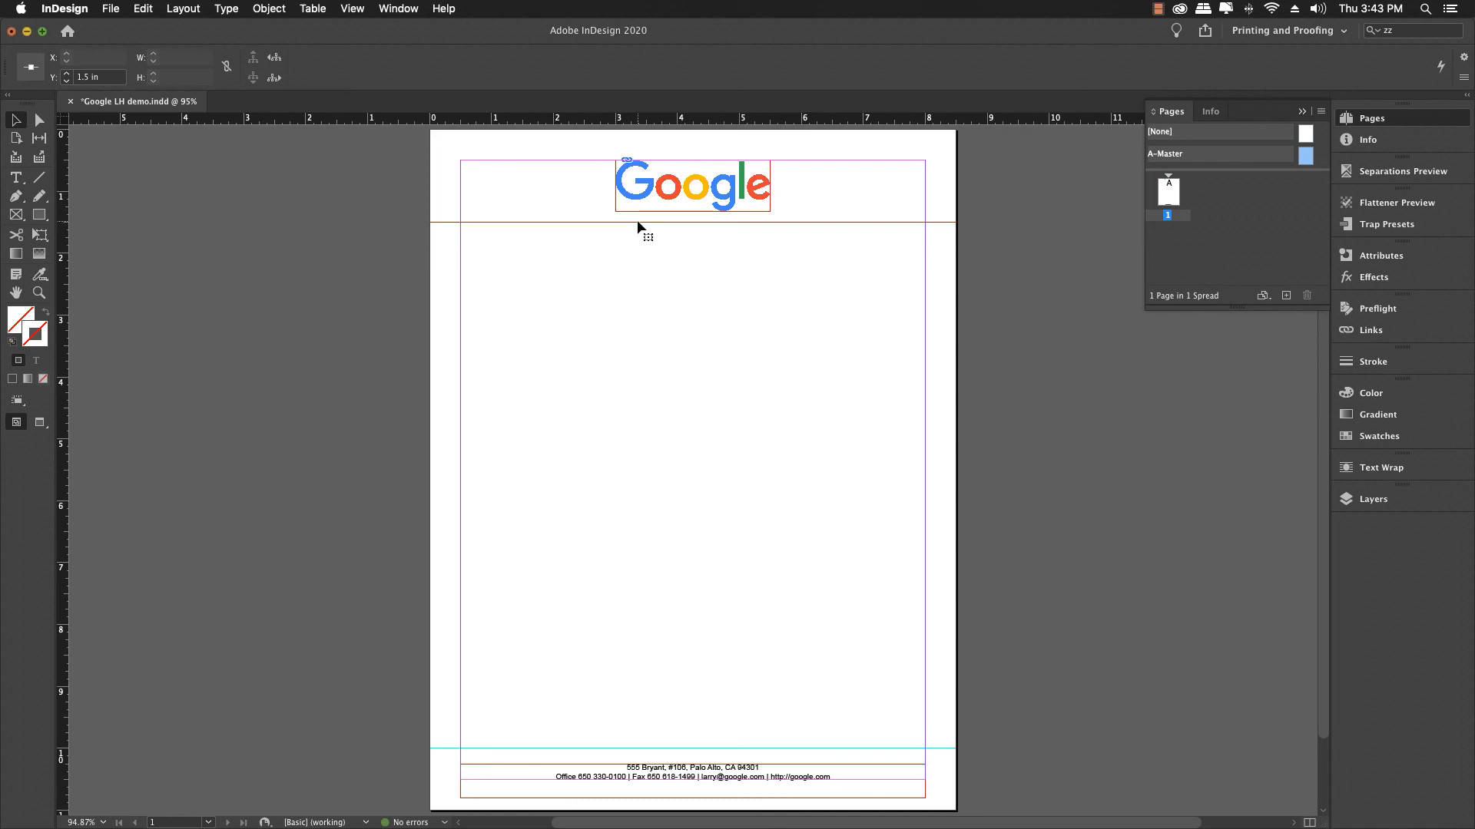
pyautogui.click(497, 748)
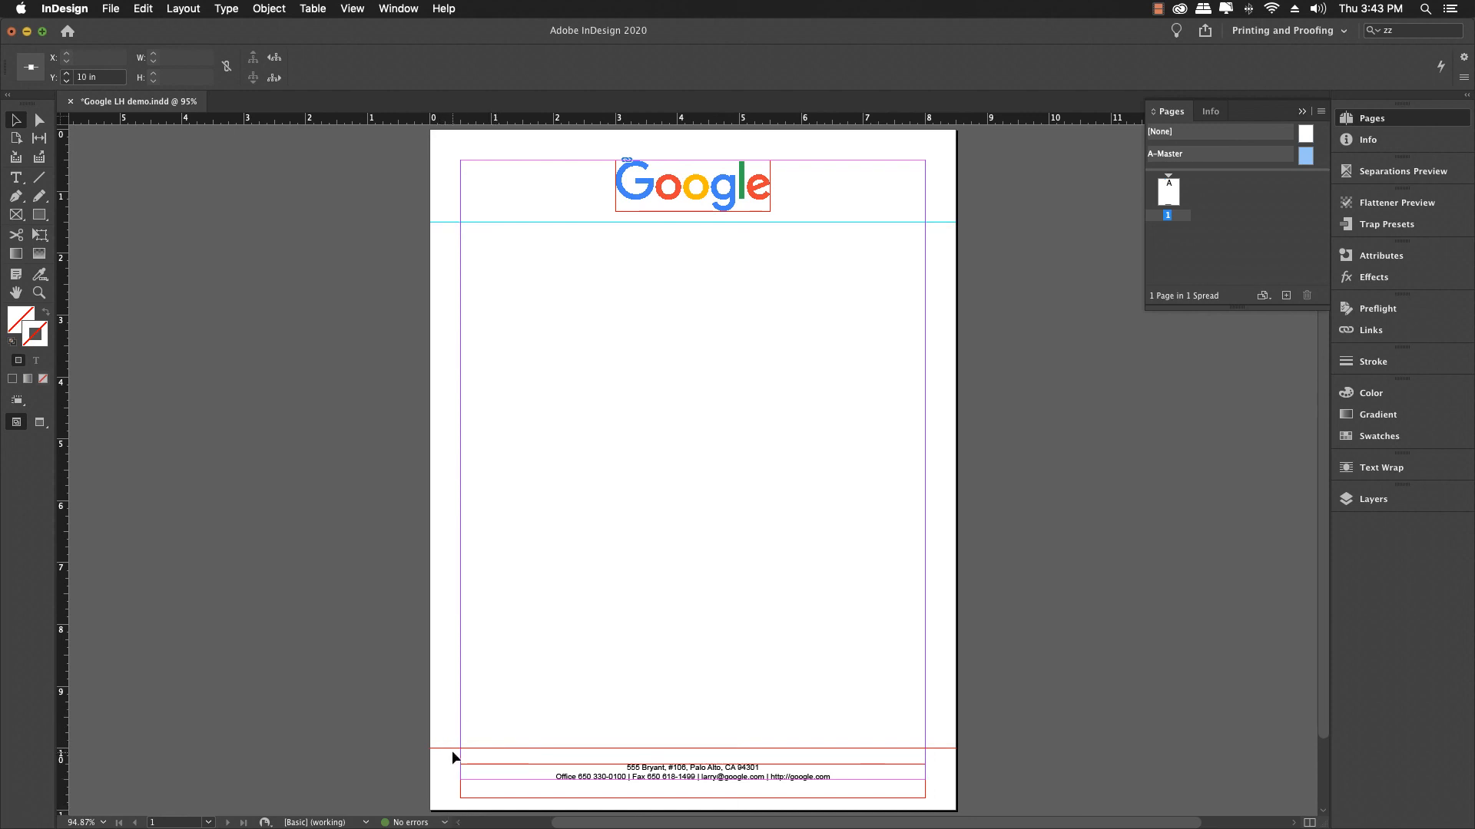
pyautogui.click(589, 703)
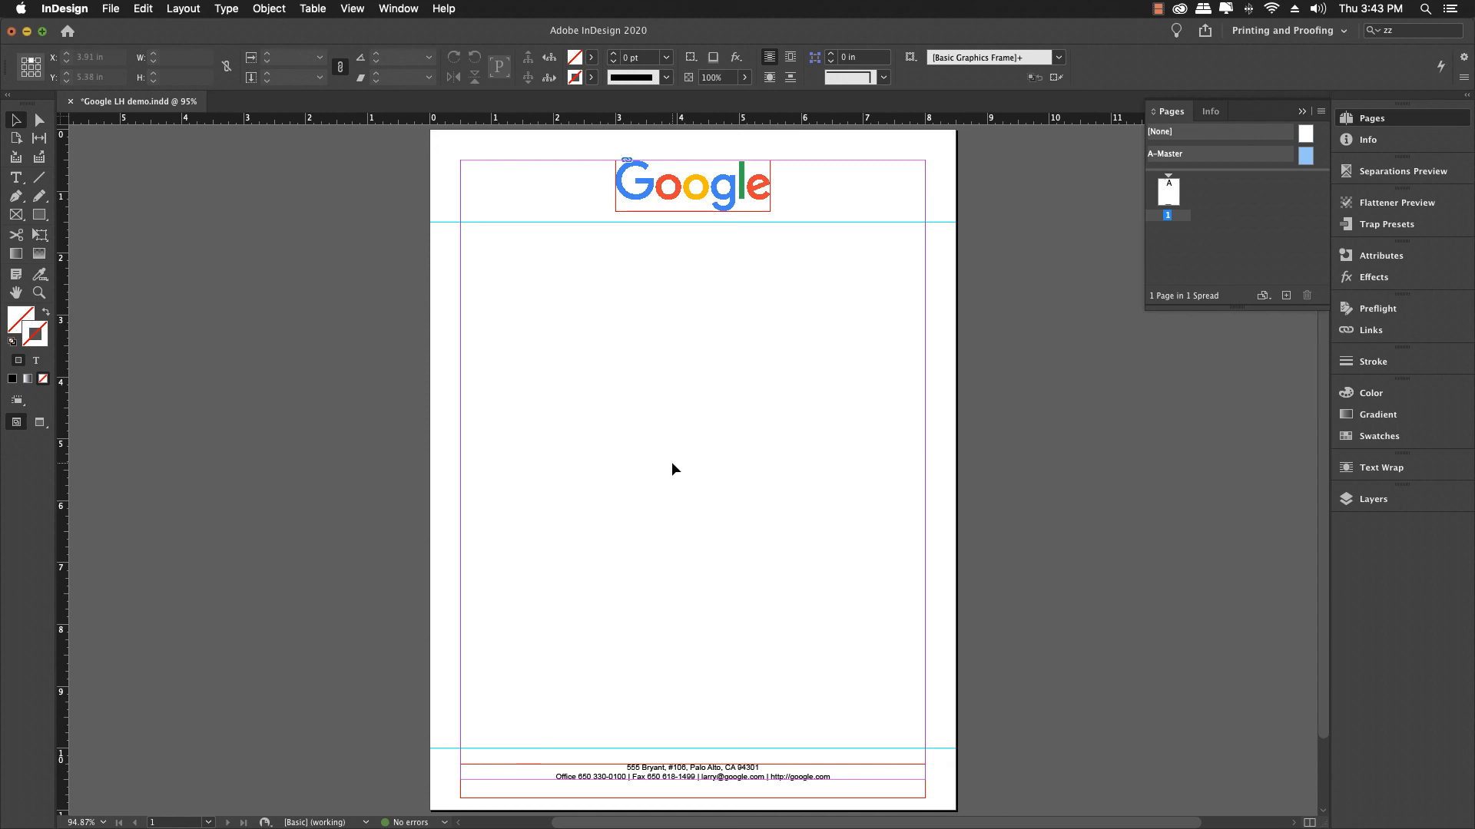
pyautogui.press('super+s')
pyautogui.press('w')
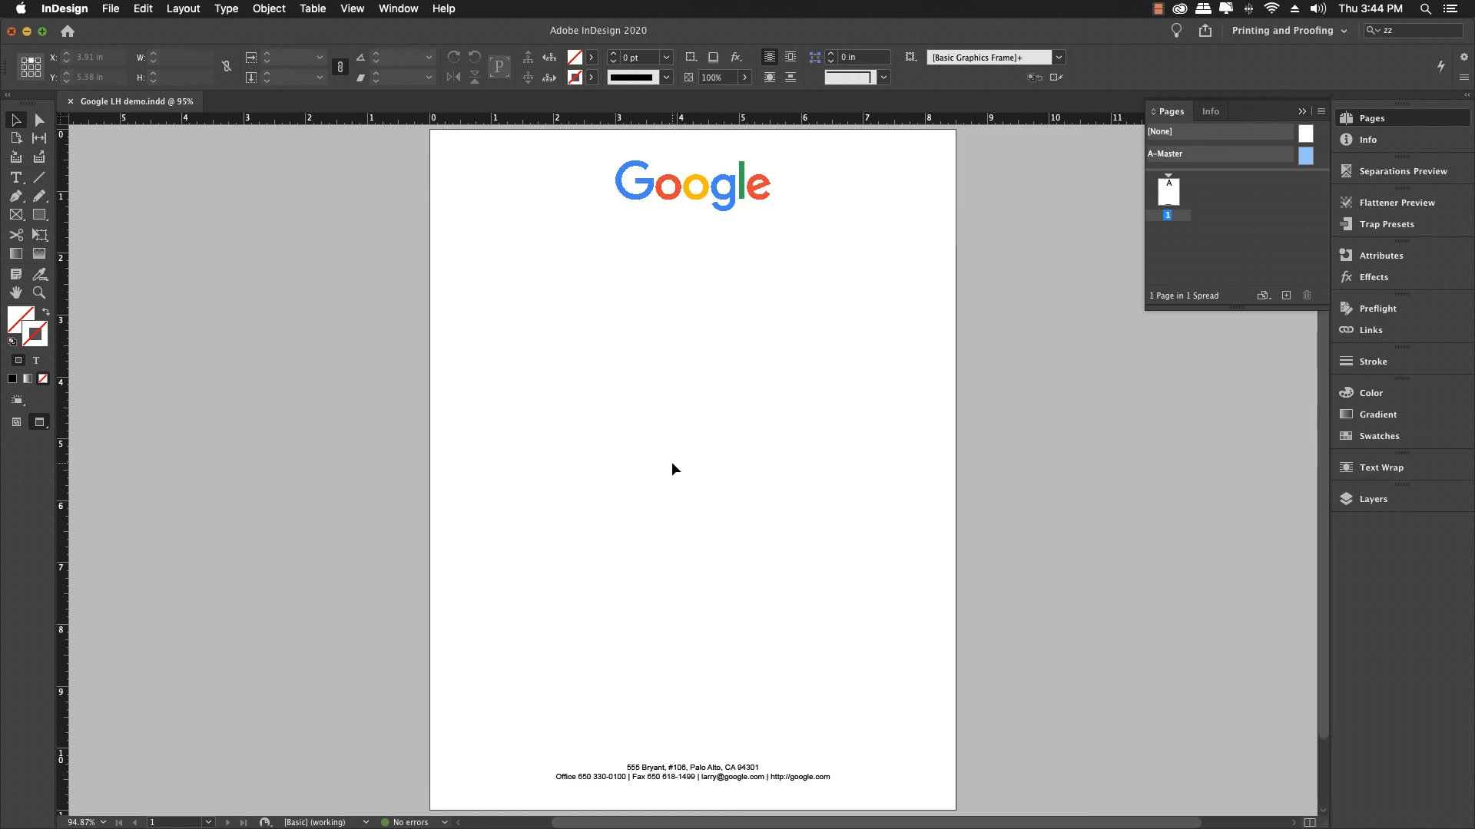
pyautogui.press('w')
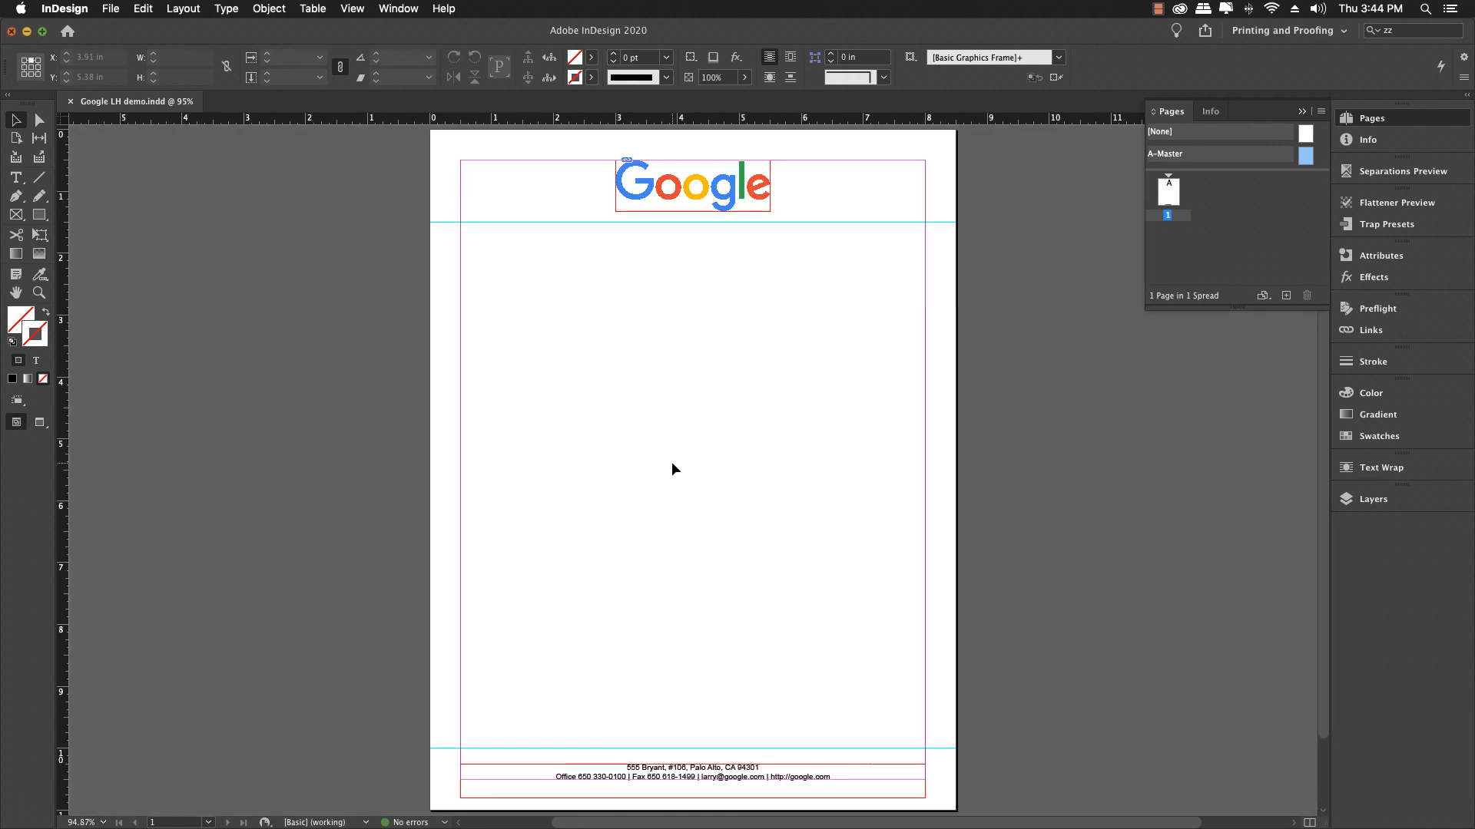
# Move the Google logo horizontally to the left margin, keeping it at the top margin.
pyautogui.click(699, 203)
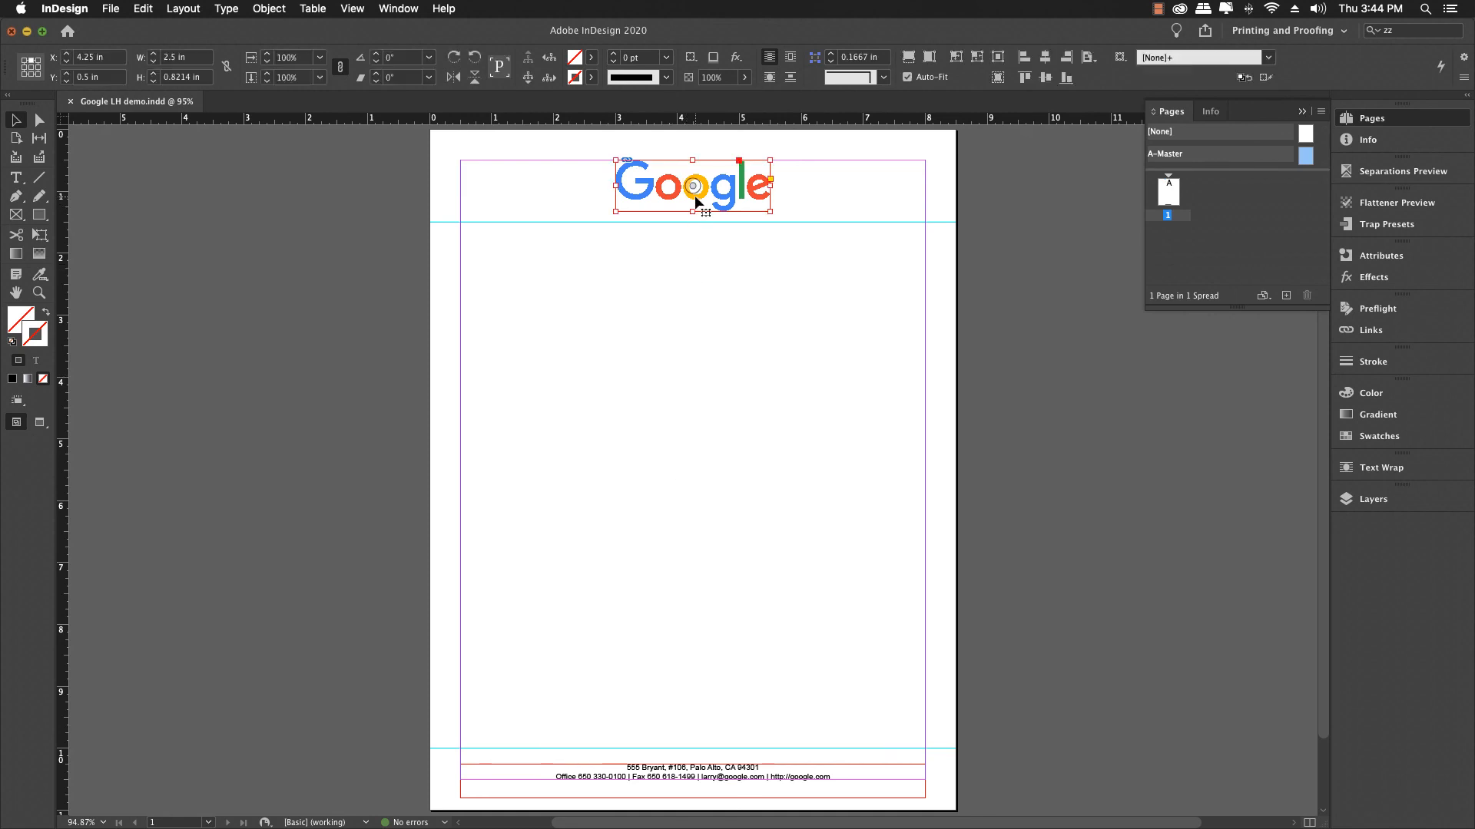
pyautogui.moveTo(696, 197); pyautogui.dragTo(540, 198)
pyautogui.click(539, 270)
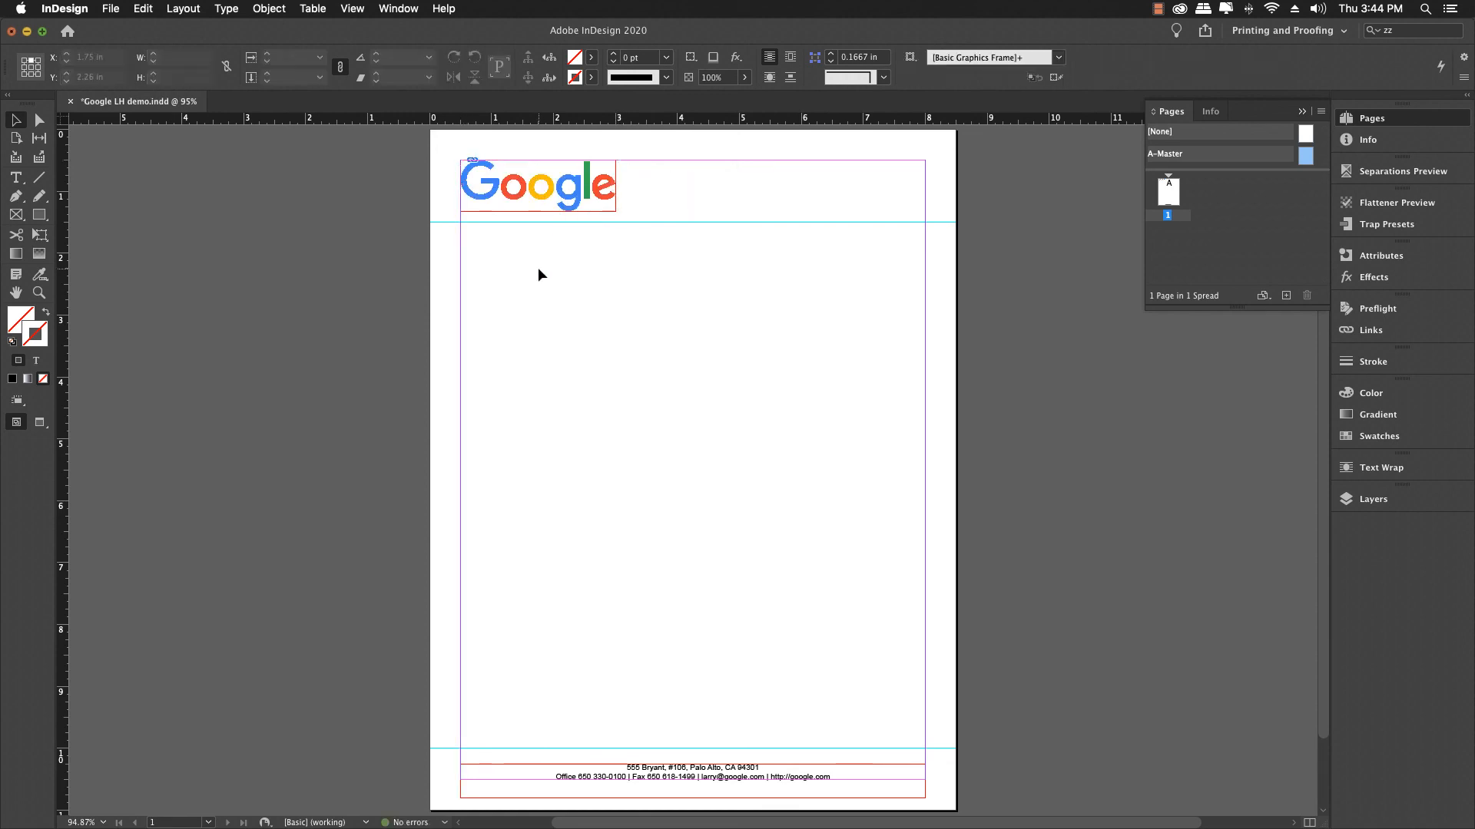
pyautogui.press('w')
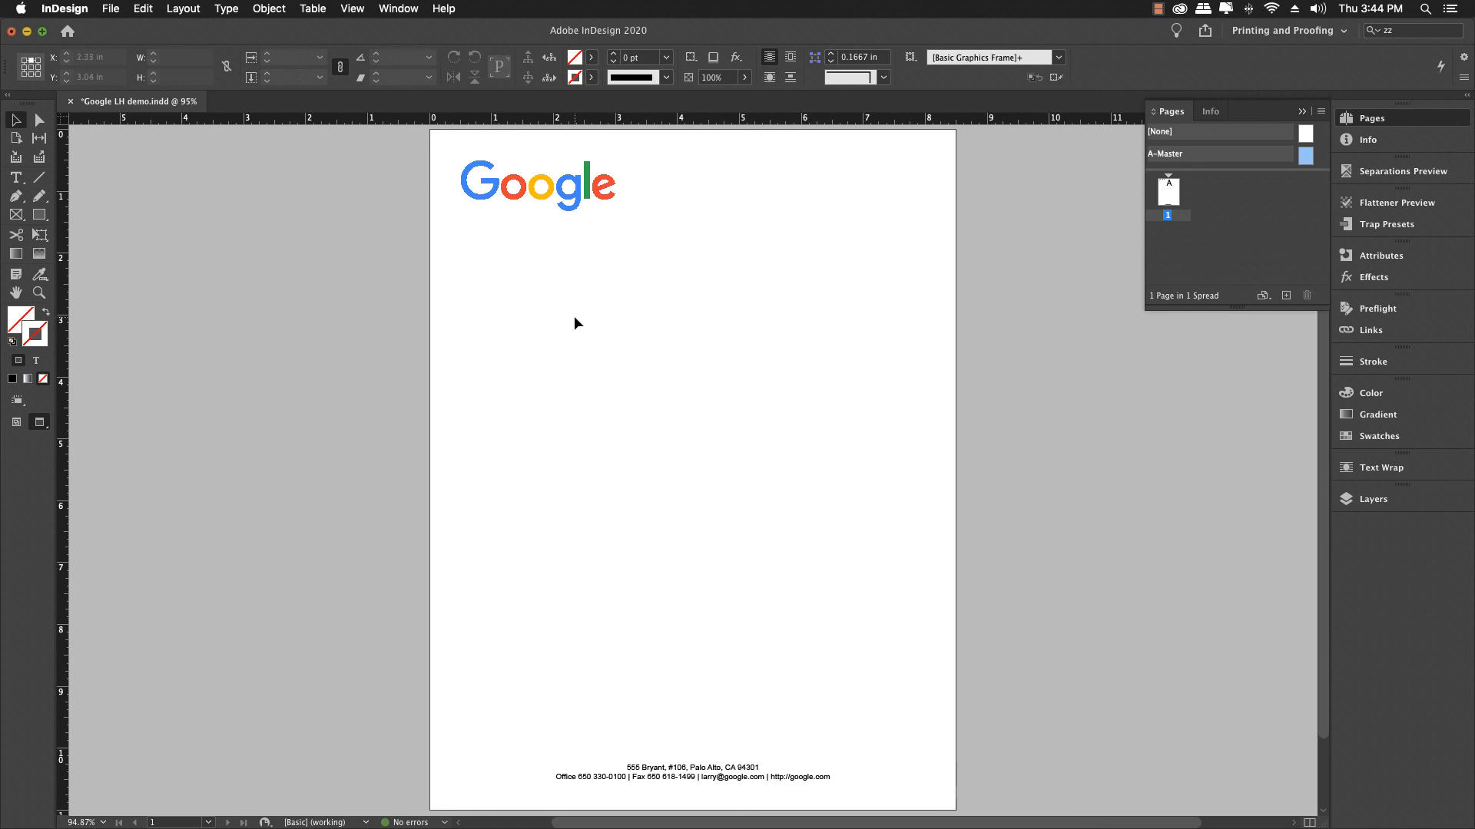
pyautogui.press('w')
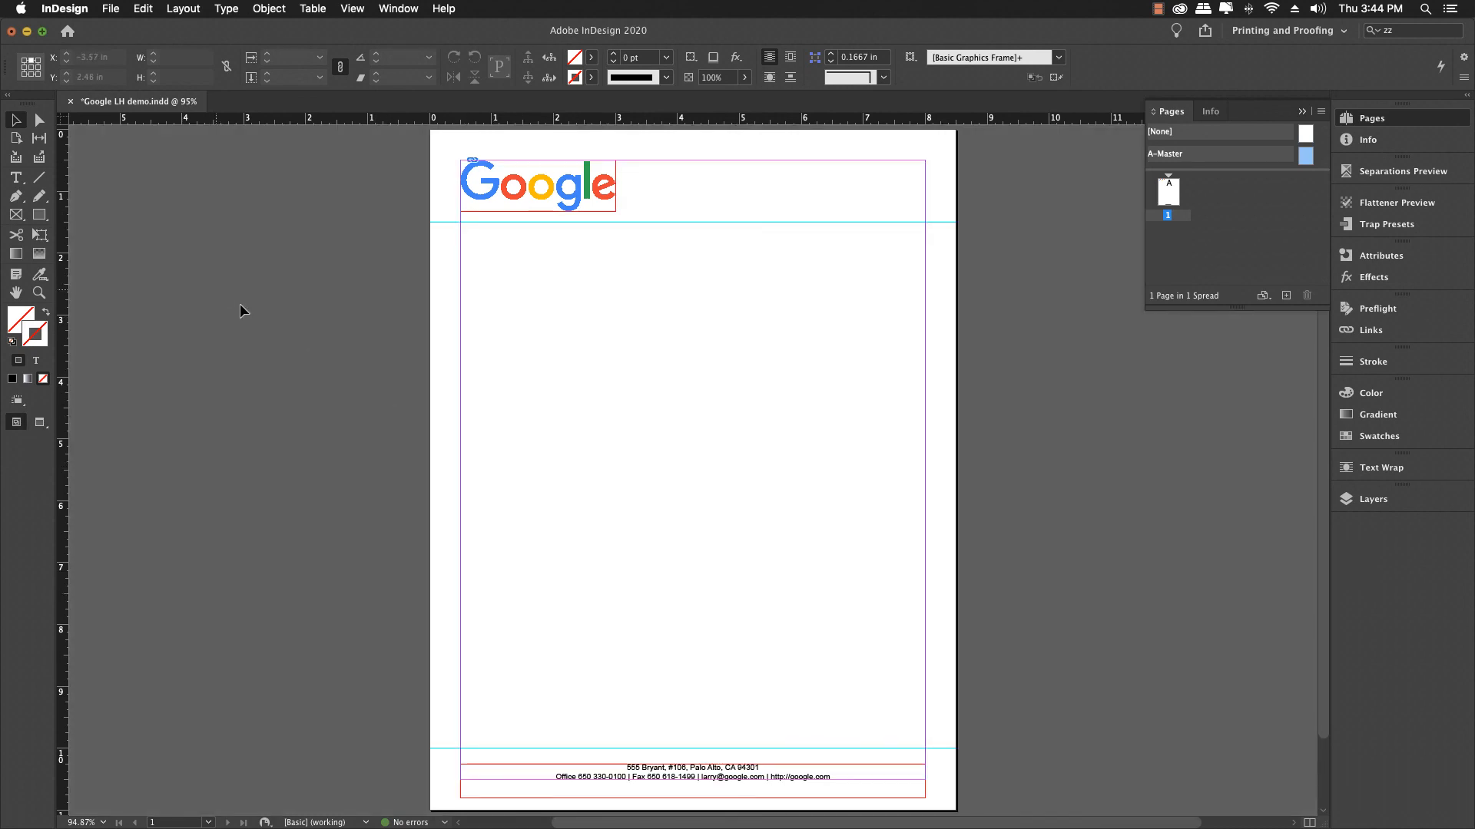
# Right-align both lines of contact details in the footer frame and save the document.
pyautogui.press('t')
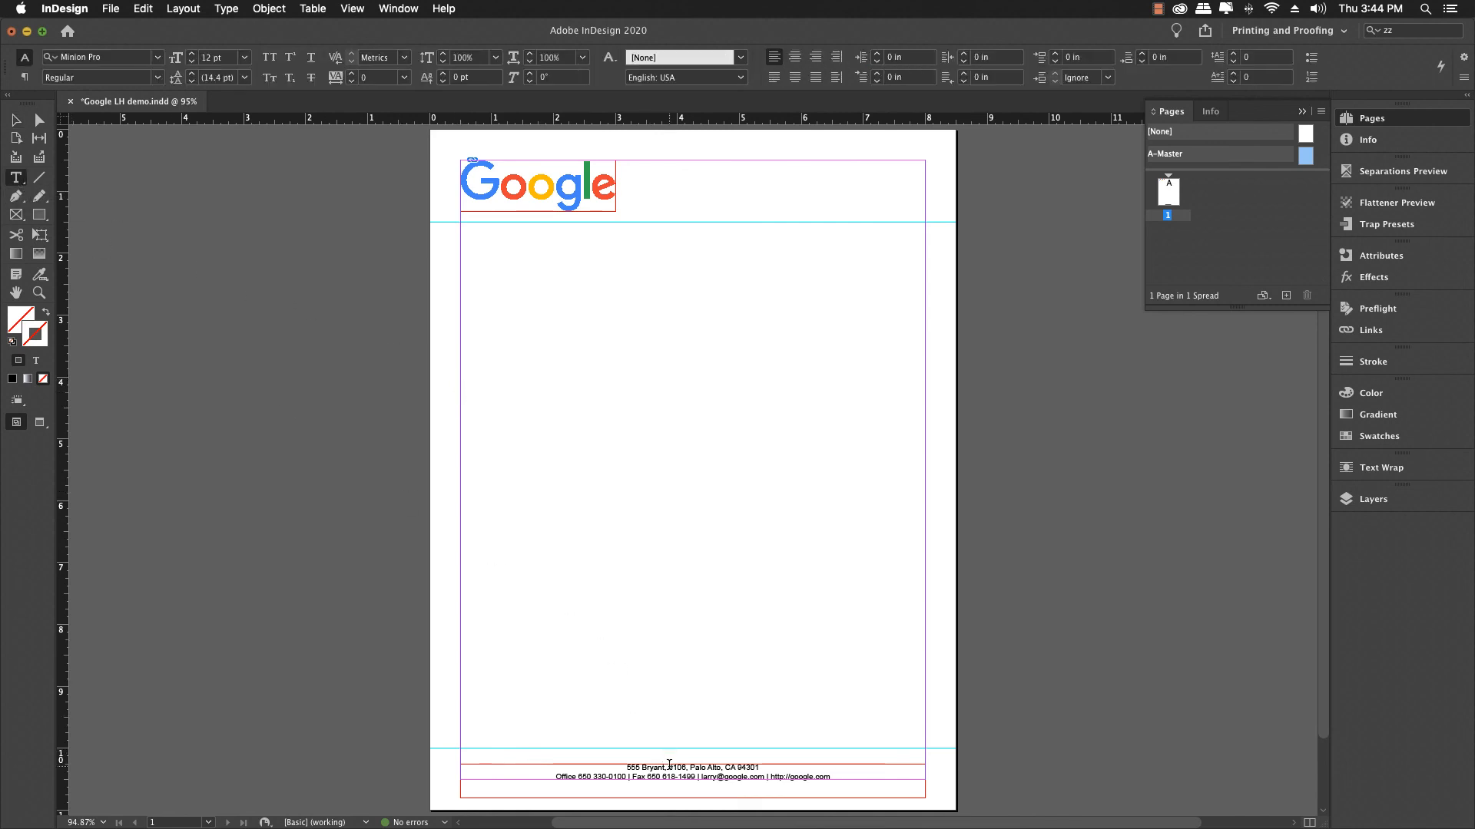
pyautogui.click(669, 769)
pyautogui.press('super+a')
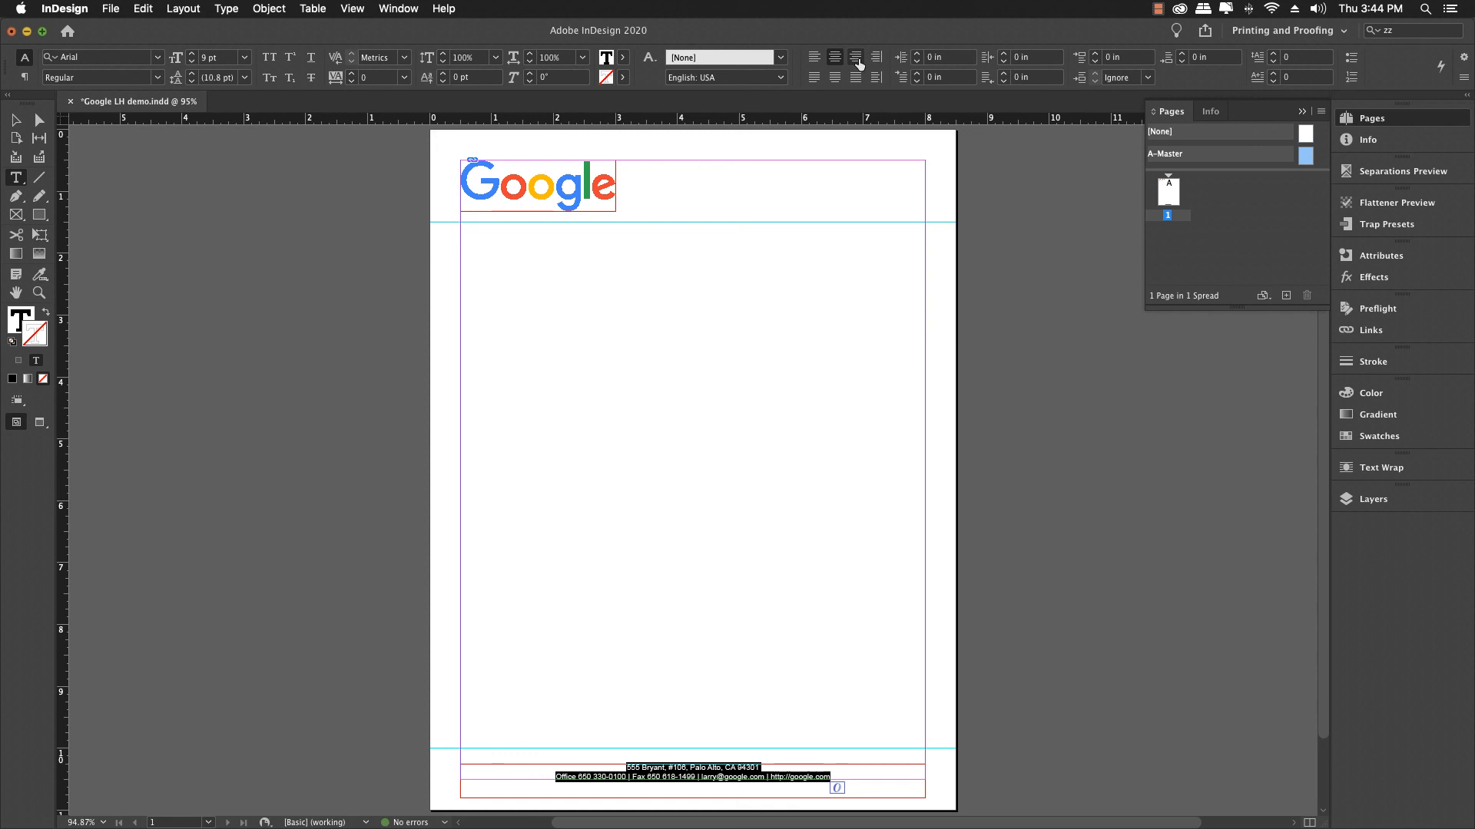
pyautogui.click(857, 60)
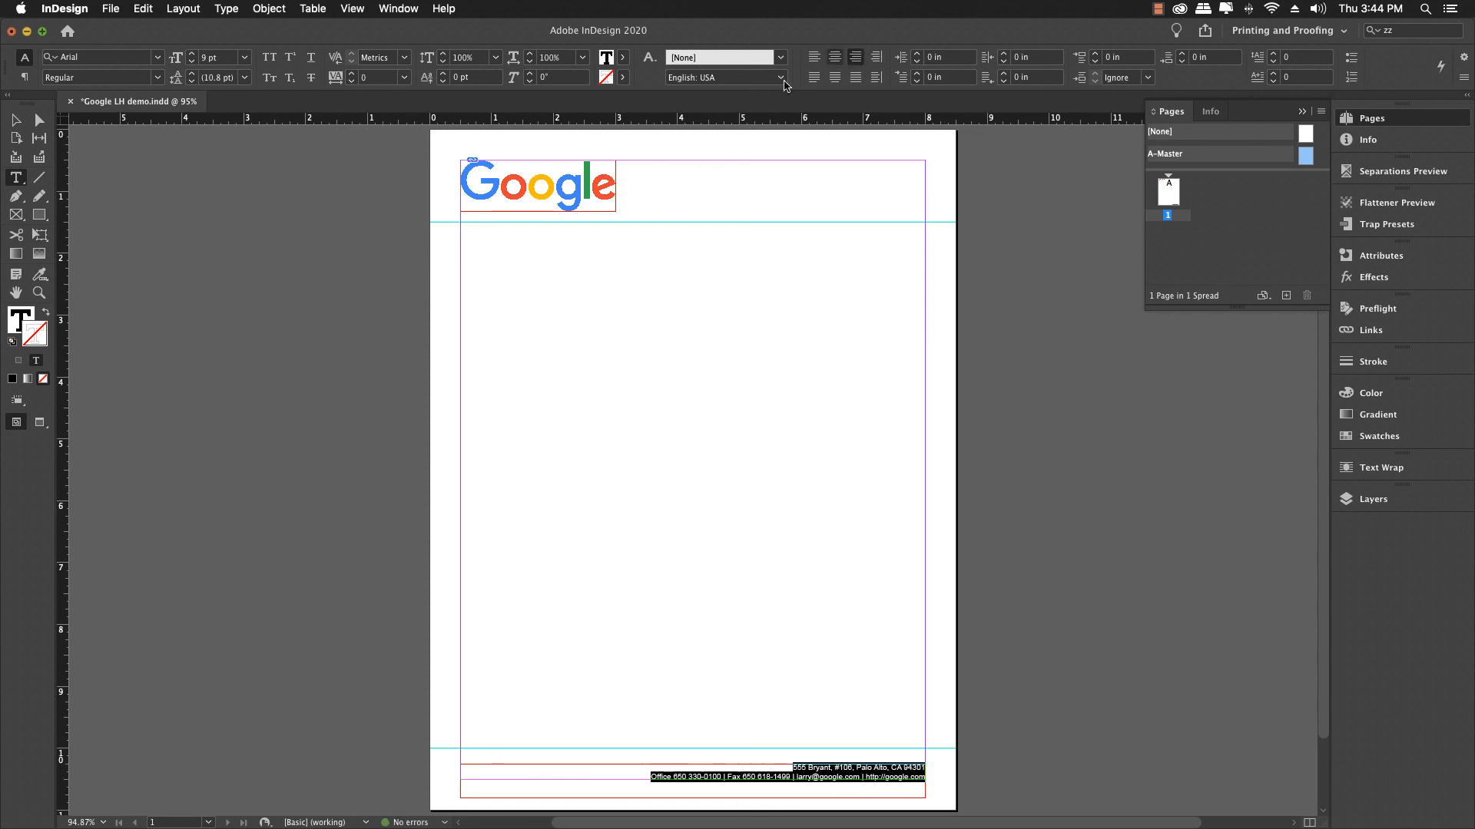
pyautogui.press('Escape')
pyautogui.click(591, 305)
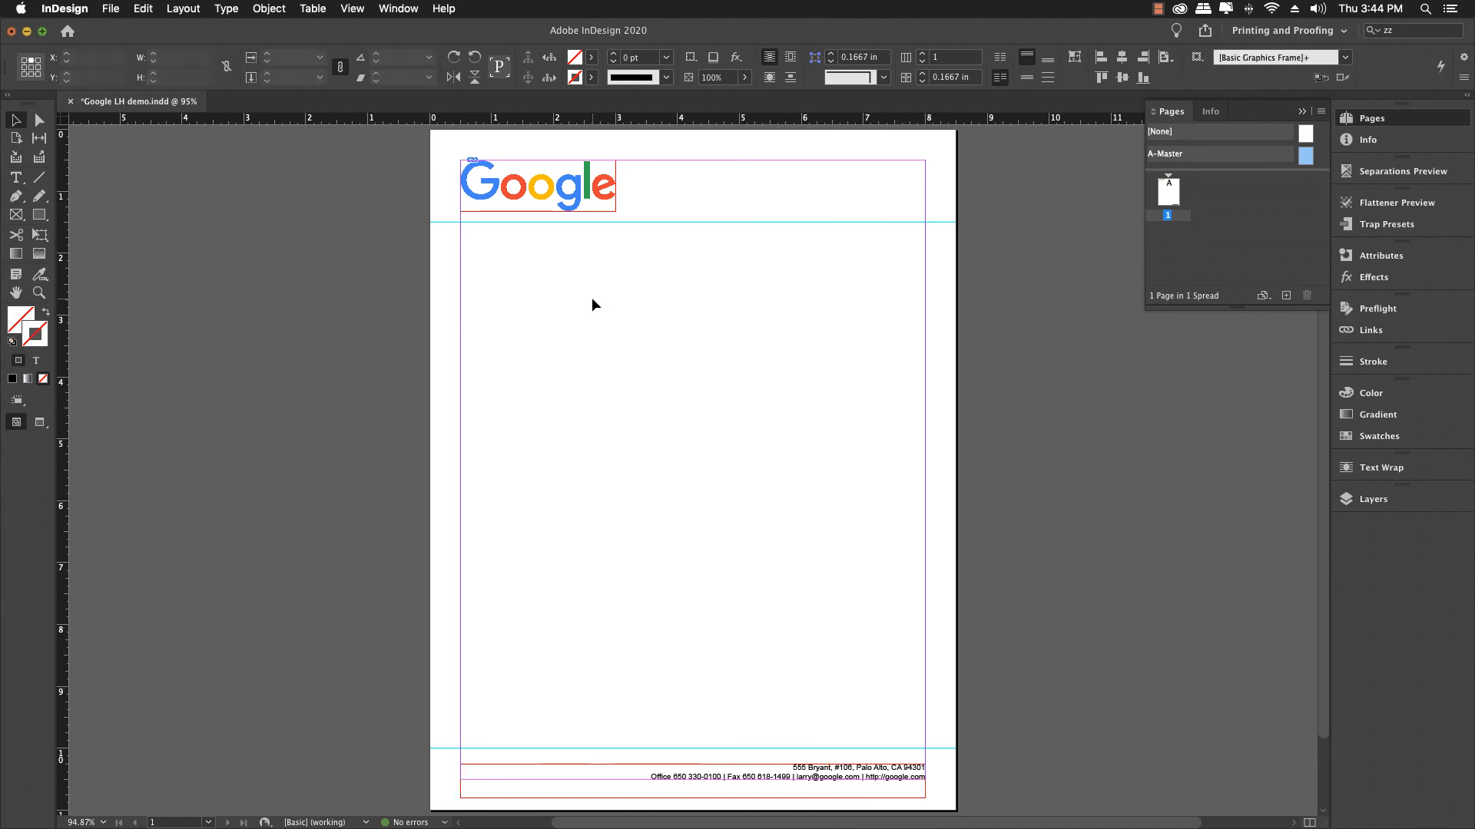
pyautogui.press('w')
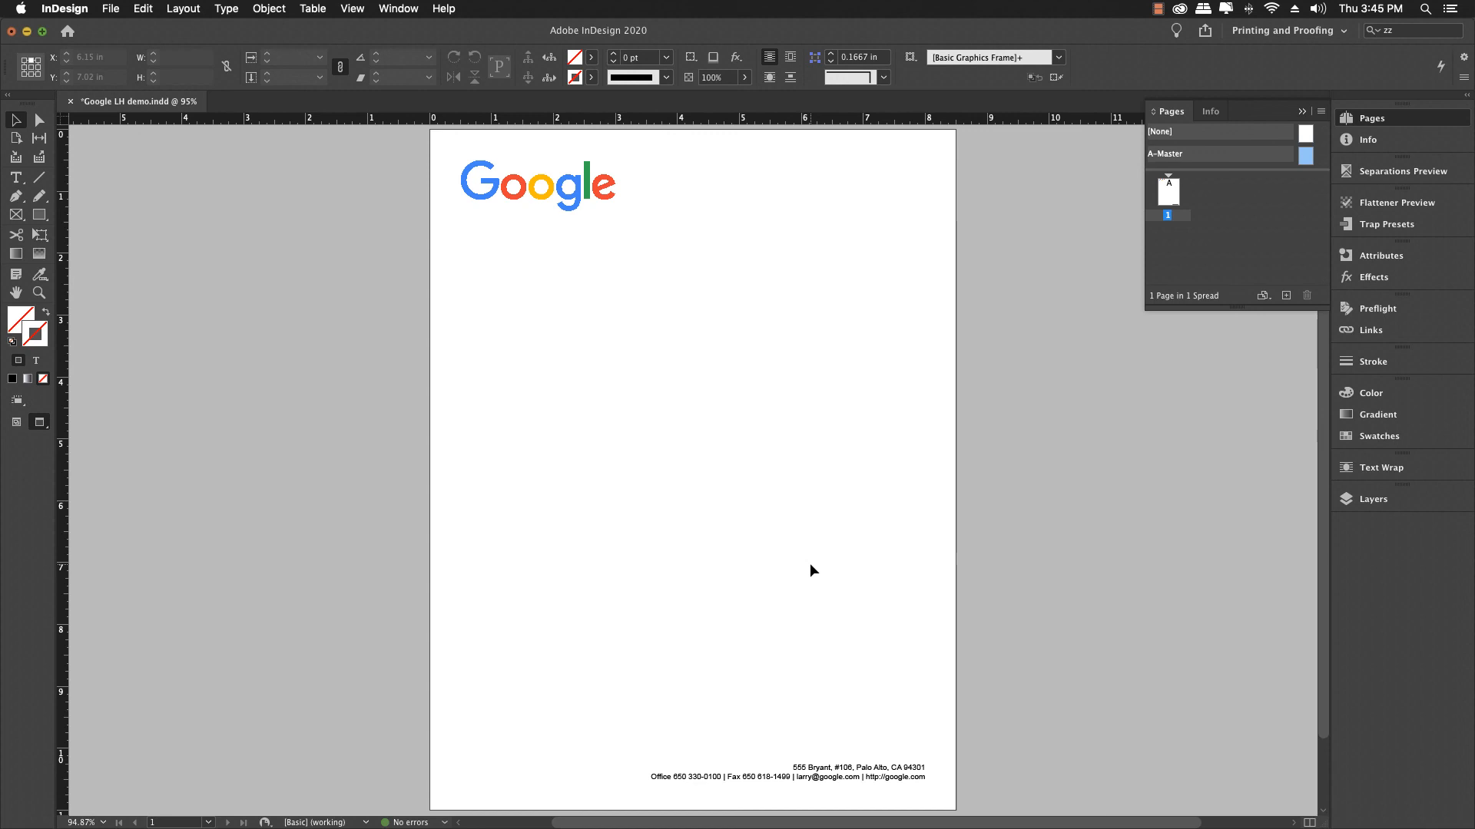
pyautogui.press('super+s')
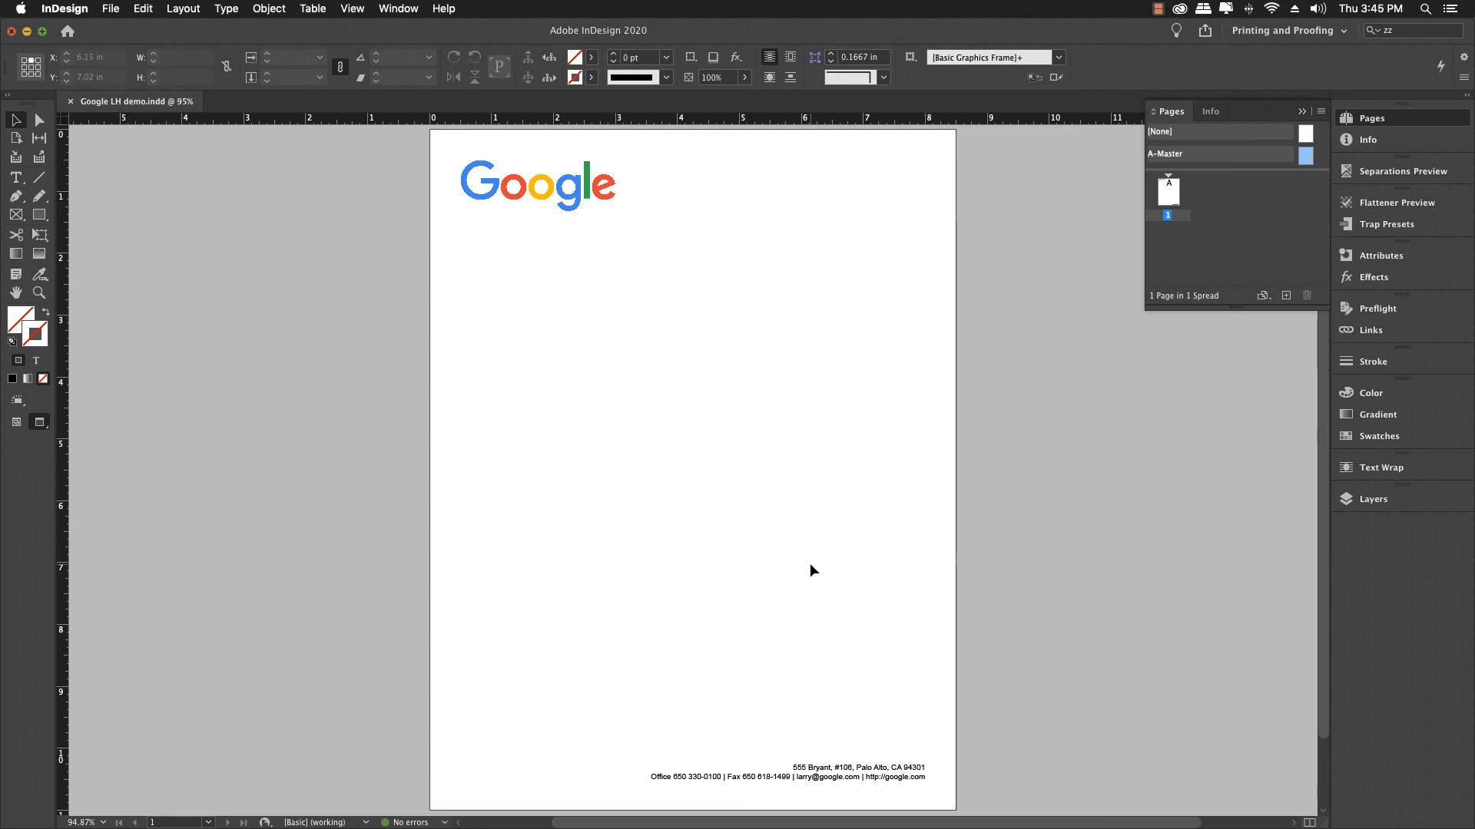